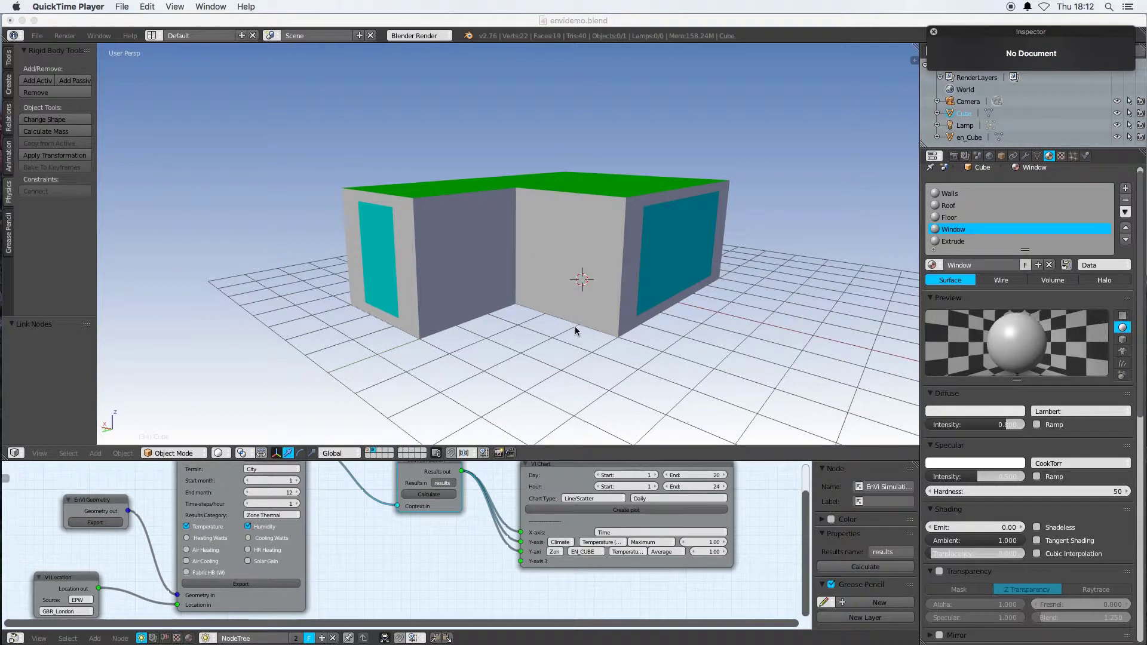
pyautogui.click(523, 267)
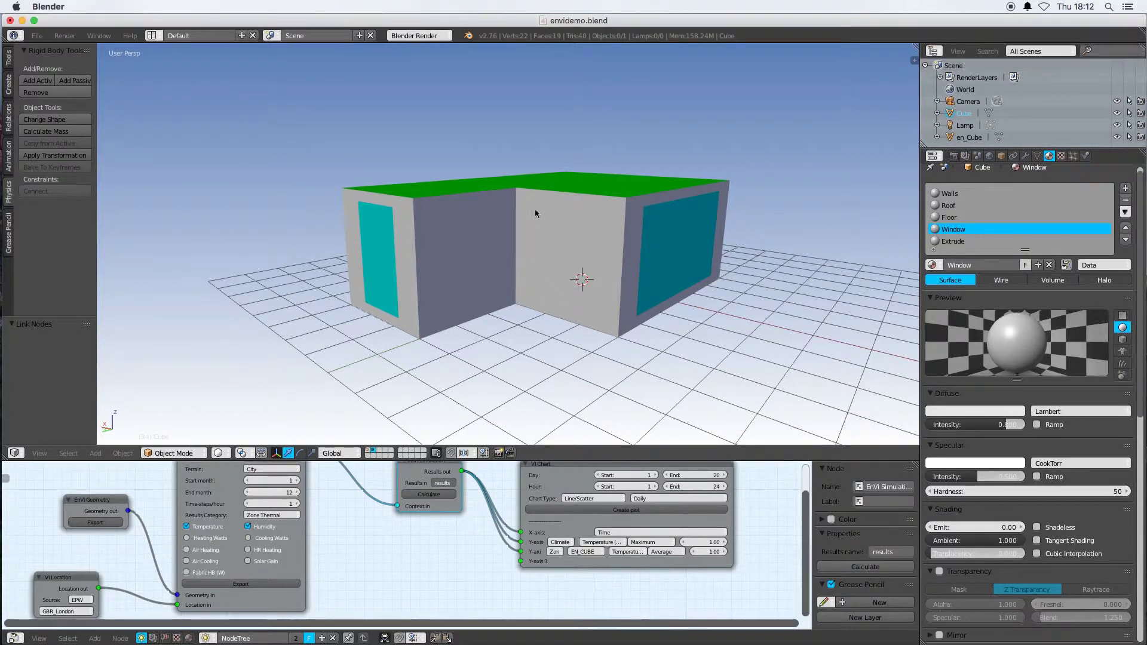
pyautogui.moveTo(535, 215); pyautogui.dragTo(555, 290, button='middle')
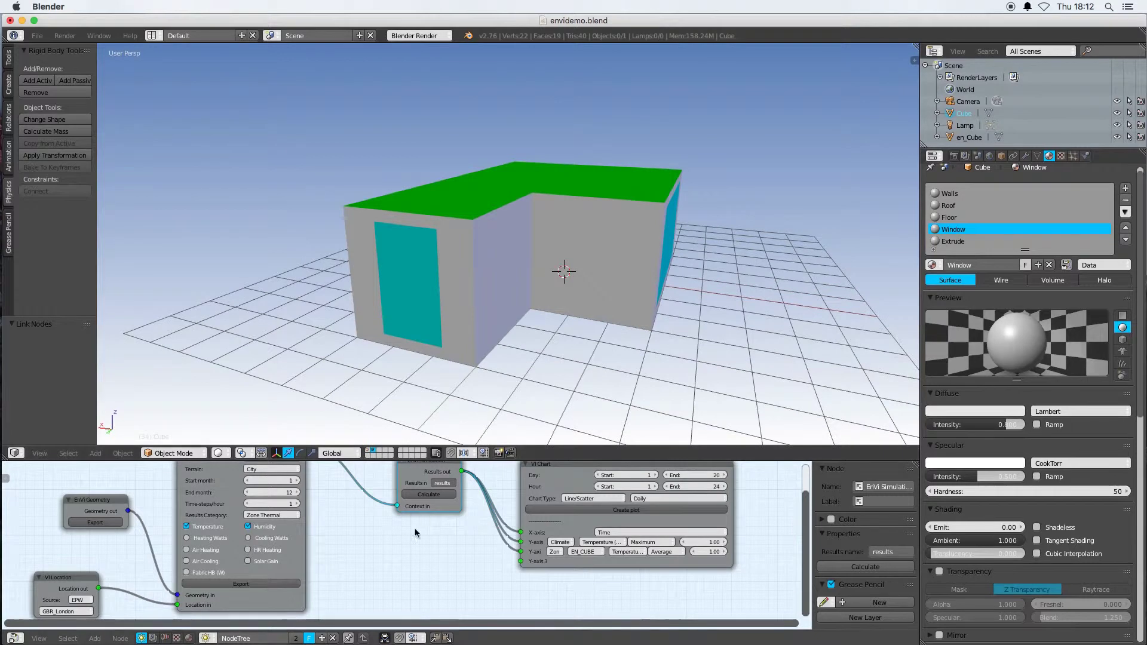
pyautogui.scroll(-2, 415, 529)
pyautogui.moveTo(384, 538); pyautogui.dragTo(422, 552, button='middle')
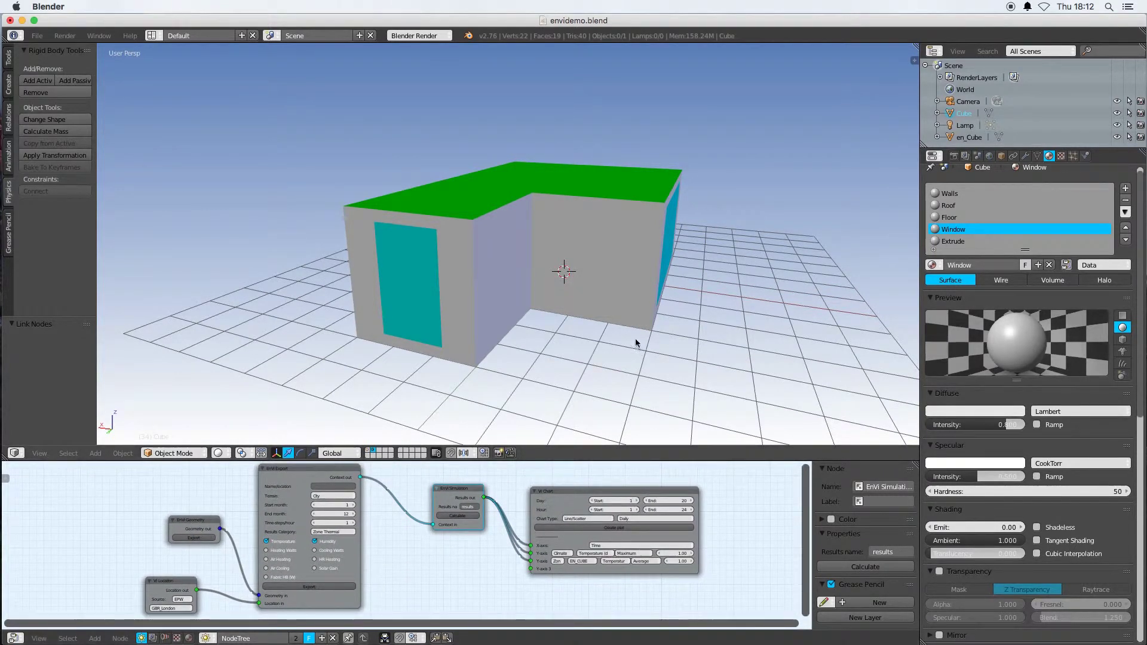
pyautogui.moveTo(663, 290)
pyautogui.mouseDown(button='middle')
pyautogui.moveTo(604, 287)
pyautogui.moveTo(662, 299)
pyautogui.mouseUp(button='middle')
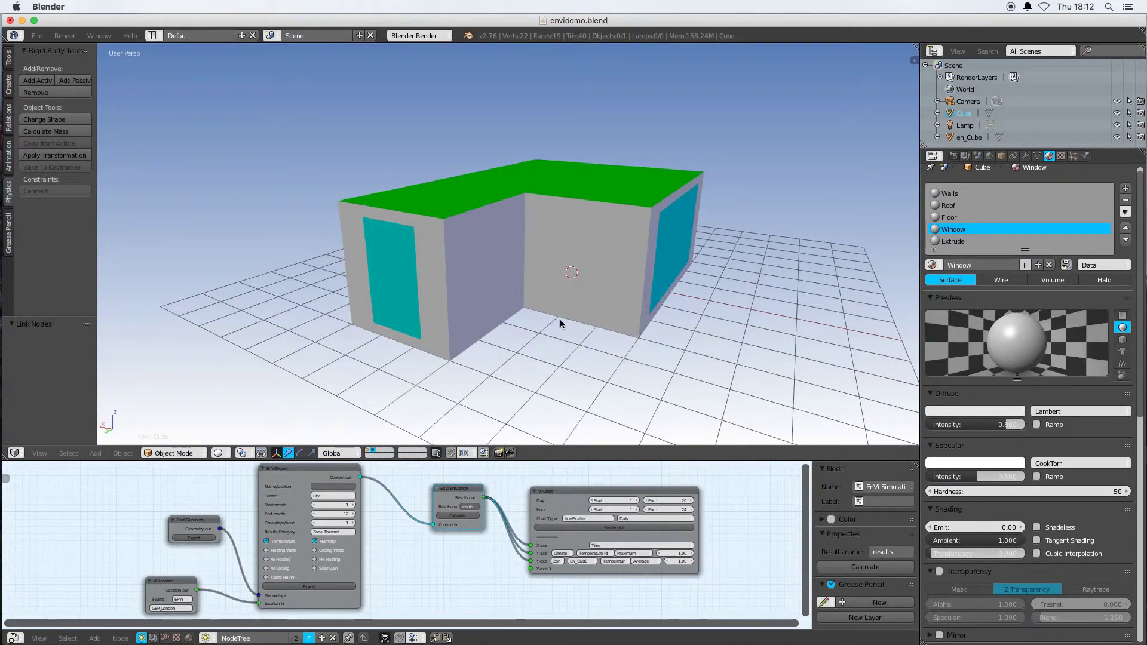
pyautogui.moveTo(561, 319)
pyautogui.mouseDown(button='middle')
pyautogui.moveTo(593, 311)
pyautogui.moveTo(567, 310)
pyautogui.mouseUp(button='middle')
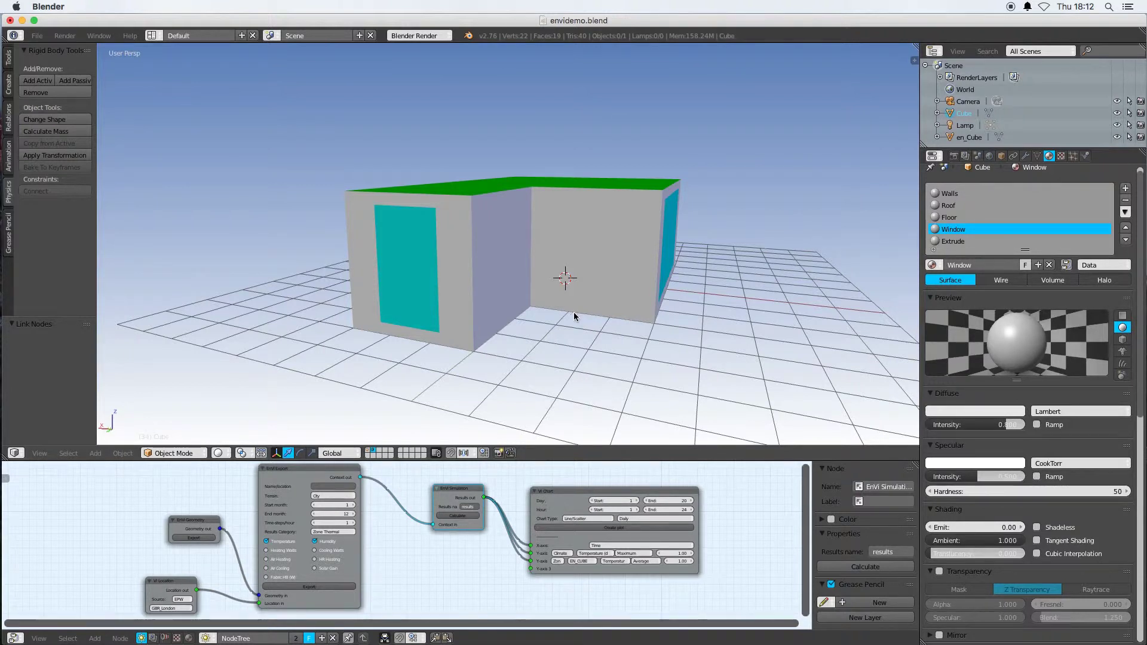
# Hide the node editor's properties sidebar and split the node editor into two side-by-side areas
pyautogui.press('n')
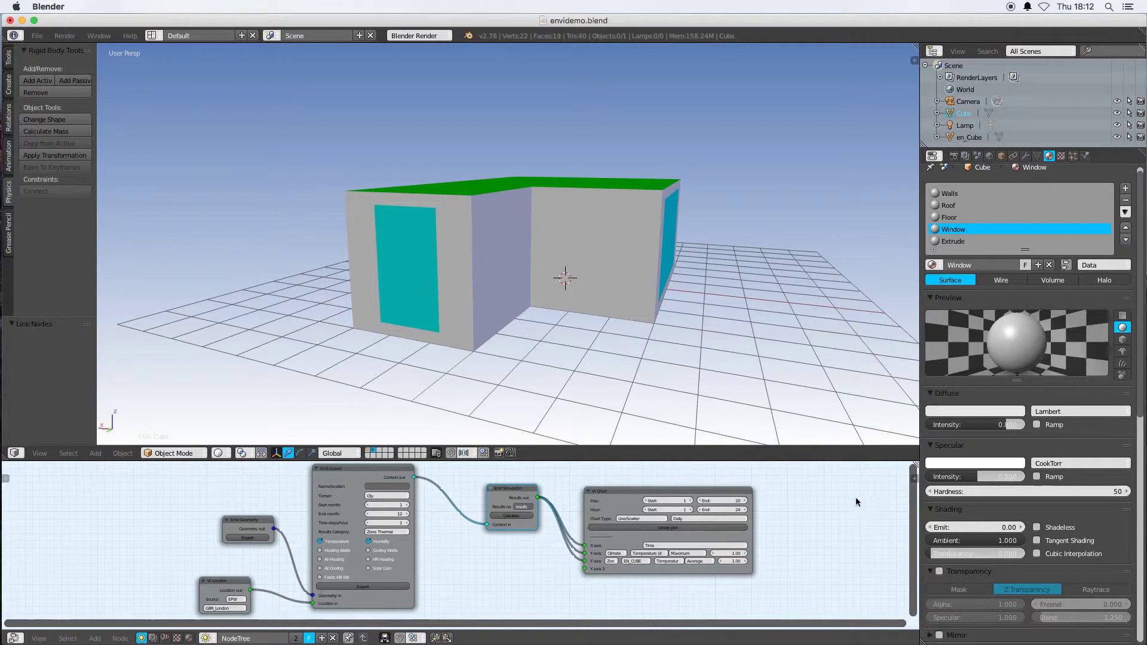
pyautogui.moveTo(917, 465); pyautogui.dragTo(442, 472)
pyautogui.scroll(-3, 272, 546)
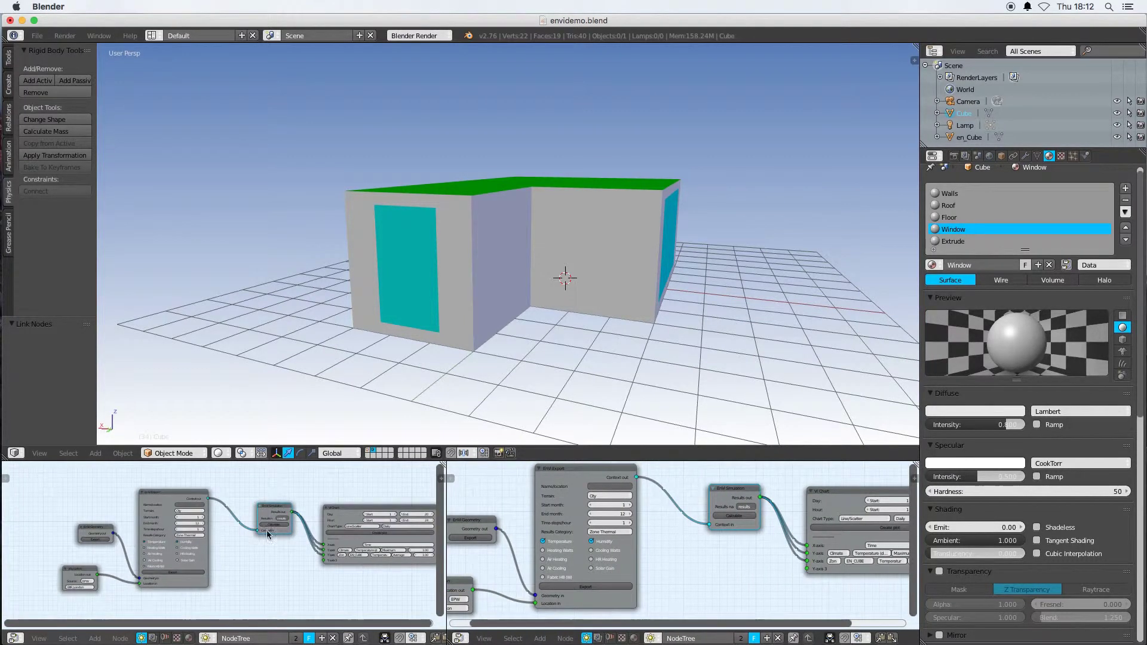
# Rearrange the EnVi Simulation, VI Chart, VI Location and EnVi Geometry nodes more compactly around the export node
pyautogui.moveTo(273, 512); pyautogui.dragTo(242, 498)
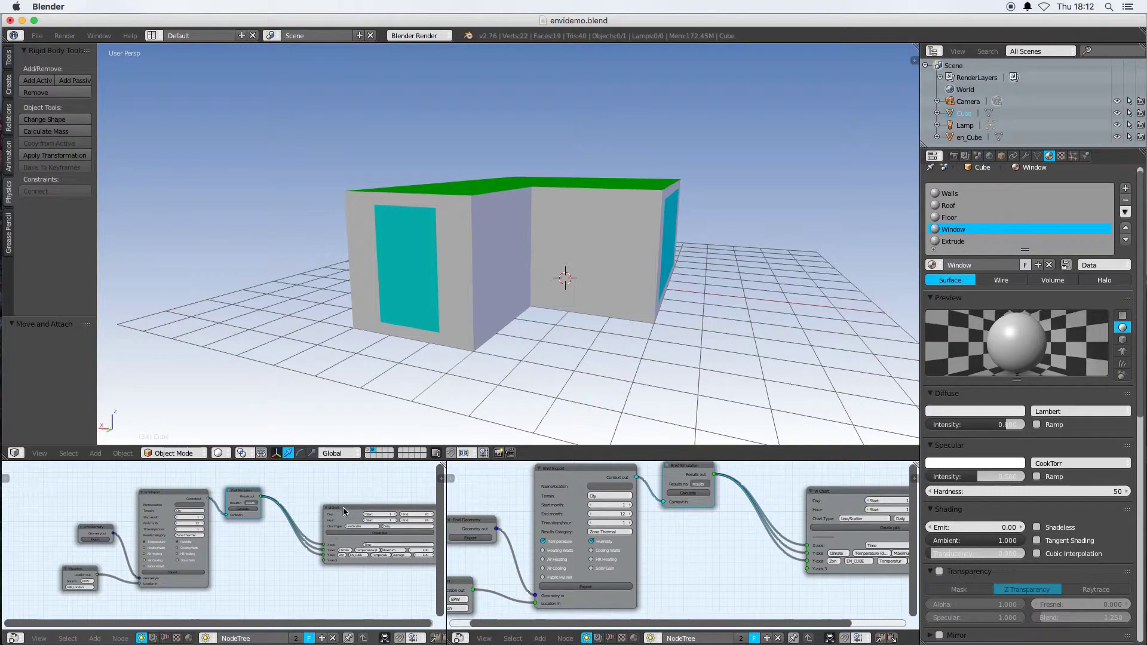
pyautogui.moveTo(343, 507); pyautogui.dragTo(311, 479)
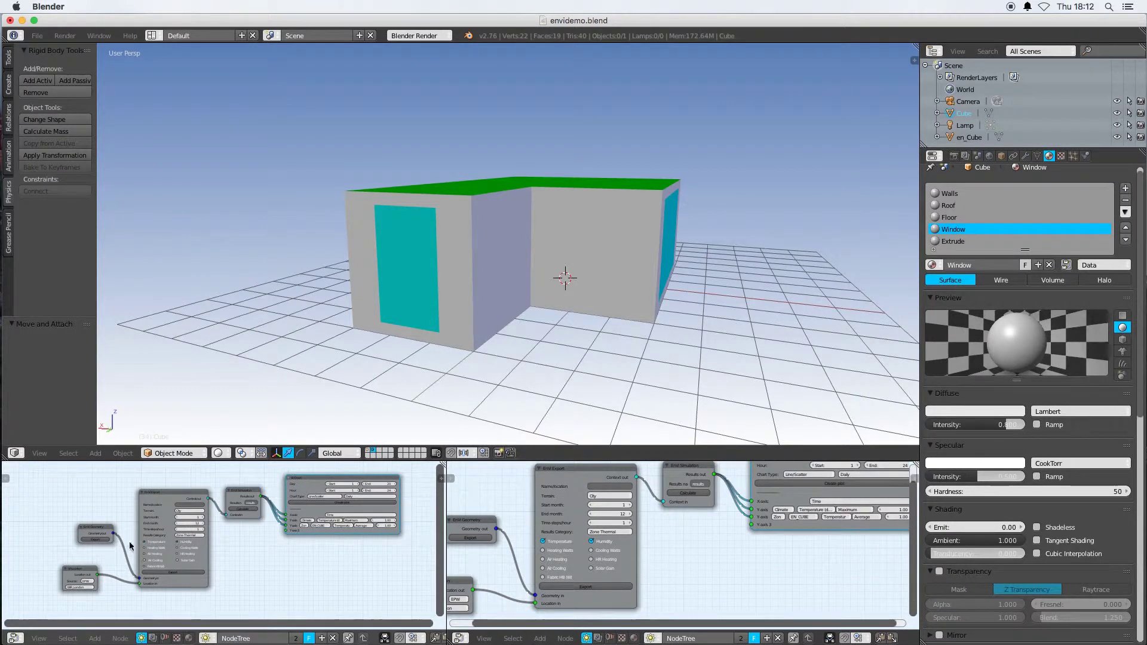
pyautogui.moveTo(81, 569); pyautogui.dragTo(102, 579)
pyautogui.moveTo(97, 534); pyautogui.dragTo(108, 551)
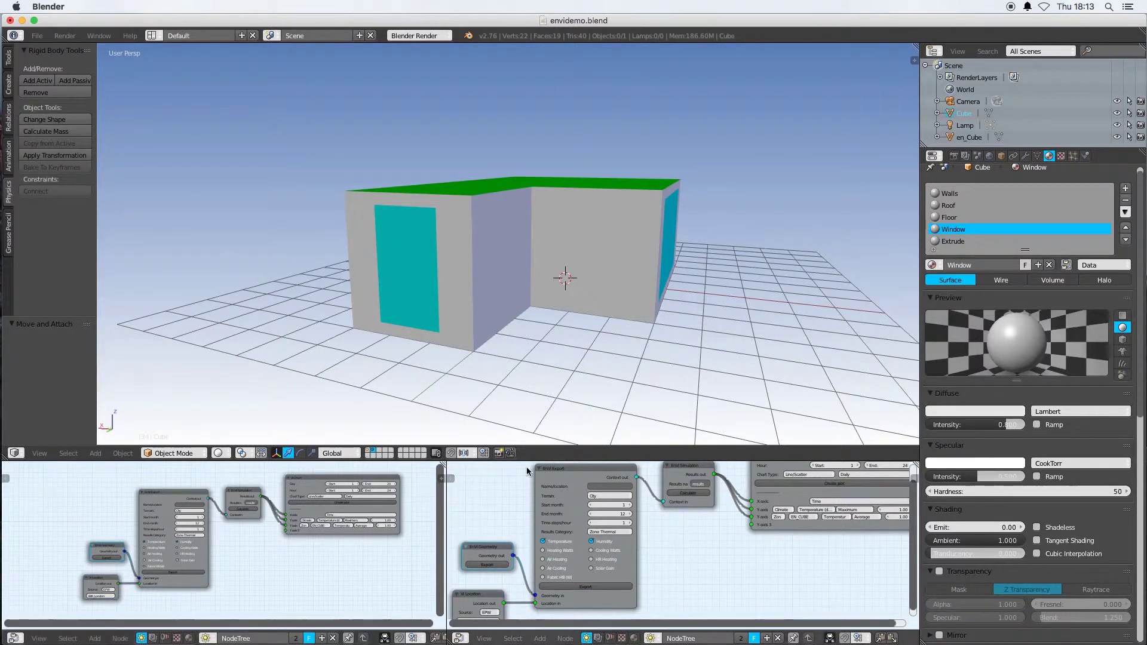
# Enlarge both node editors by raising their shared border with the 3D view
pyautogui.moveTo(532, 457); pyautogui.dragTo(532, 322)
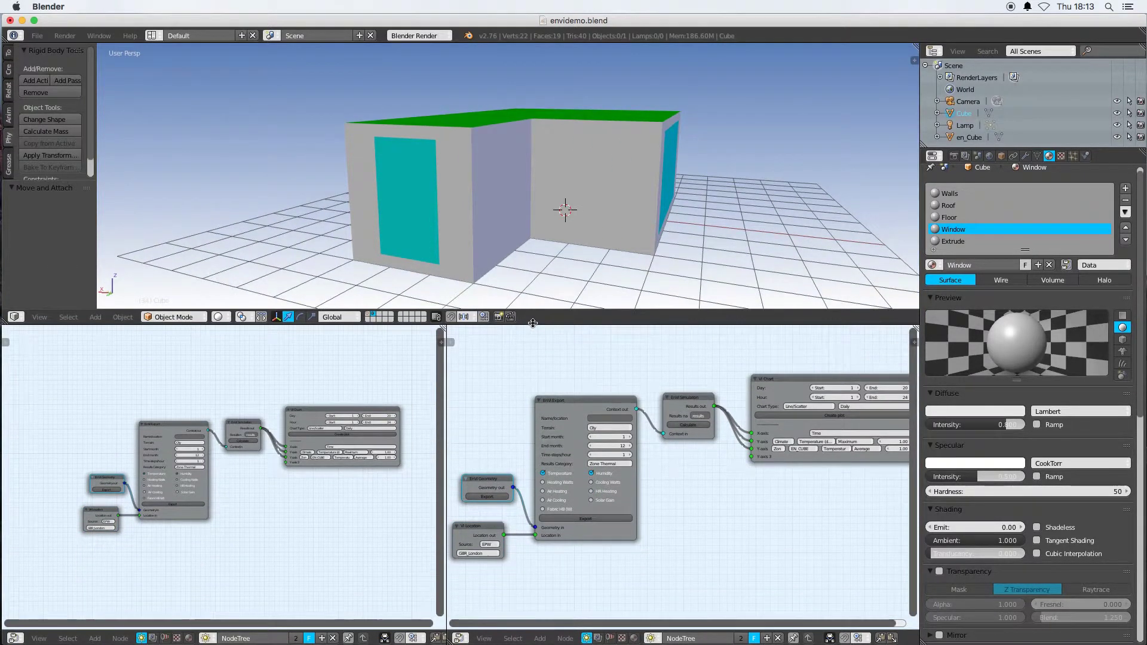
pyautogui.scroll(2, 309, 515)
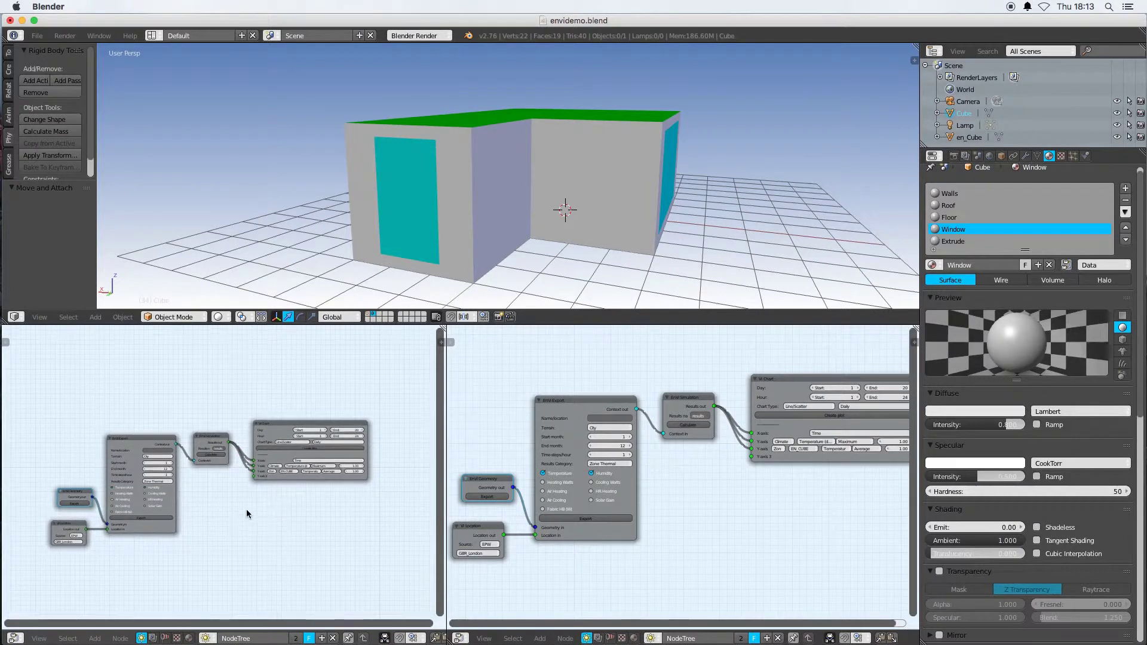
pyautogui.scroll(1, 246, 508)
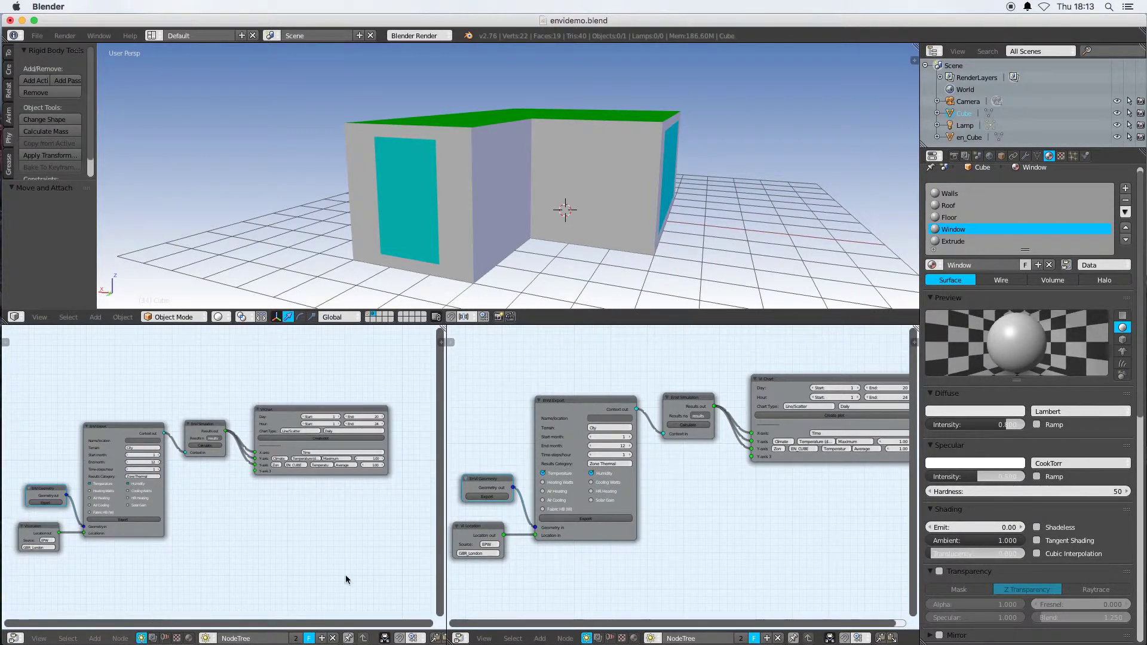
# Switch the second node editor to the EnVi network tree type and load the existing EnVi Network tree
pyautogui.click(611, 638)
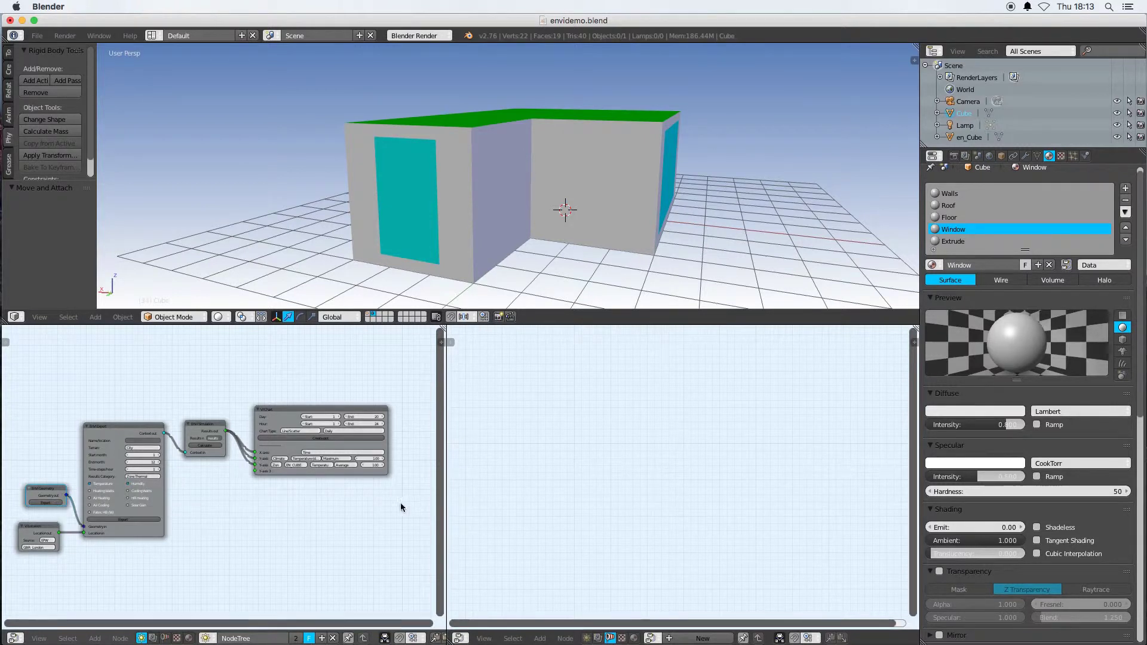
pyautogui.click(650, 637)
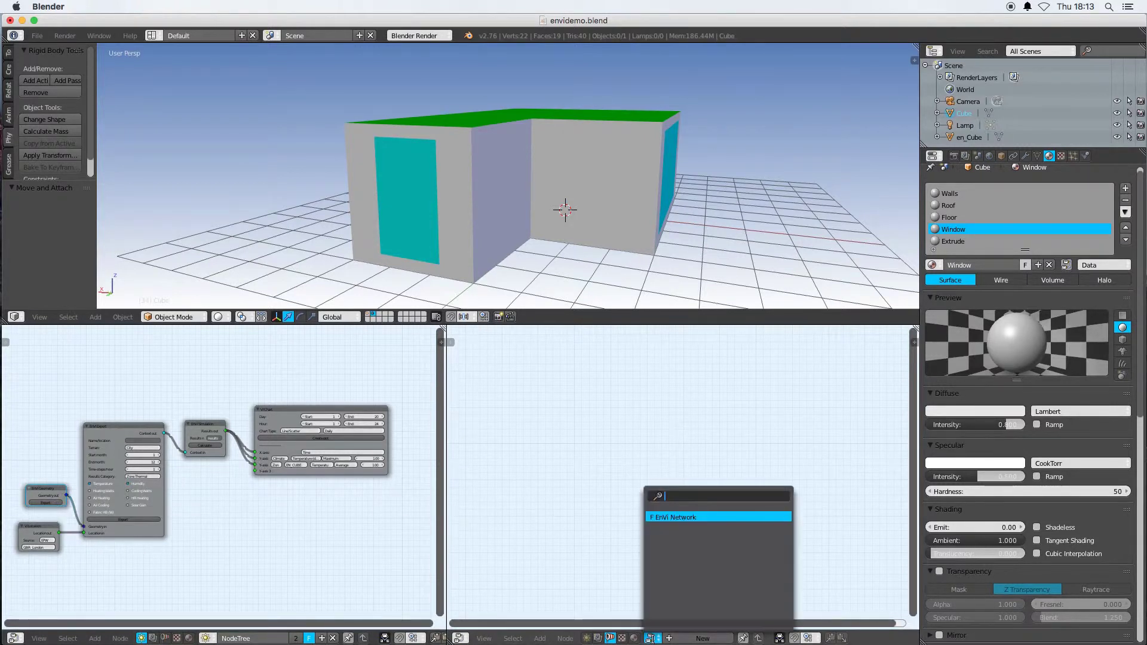
pyautogui.click(668, 517)
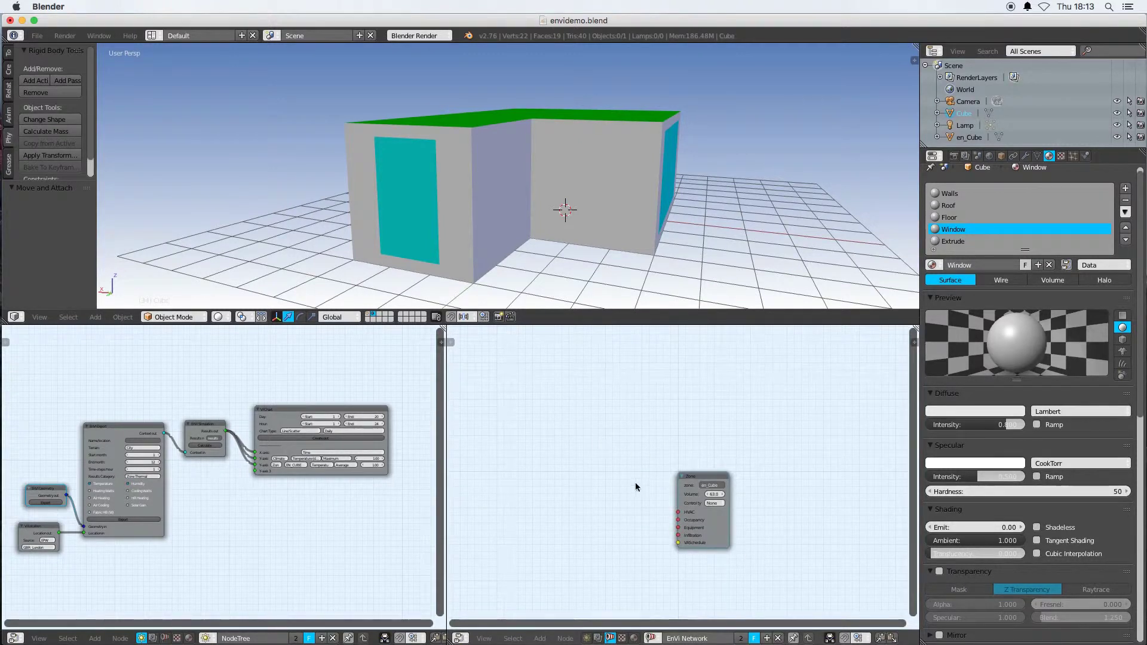
# Reposition the en_Cube Zone node and widen it so its field labels are fully readable
pyautogui.moveTo(701, 480); pyautogui.dragTo(661, 454)
pyautogui.press('Home')
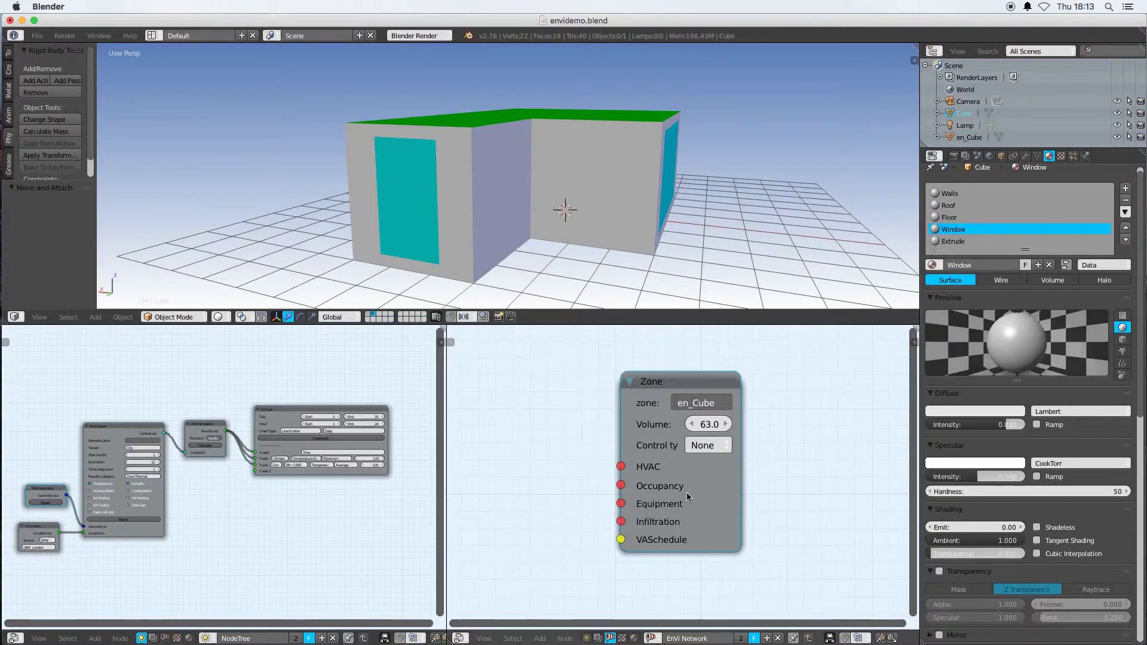
pyautogui.scroll(1, 686, 492)
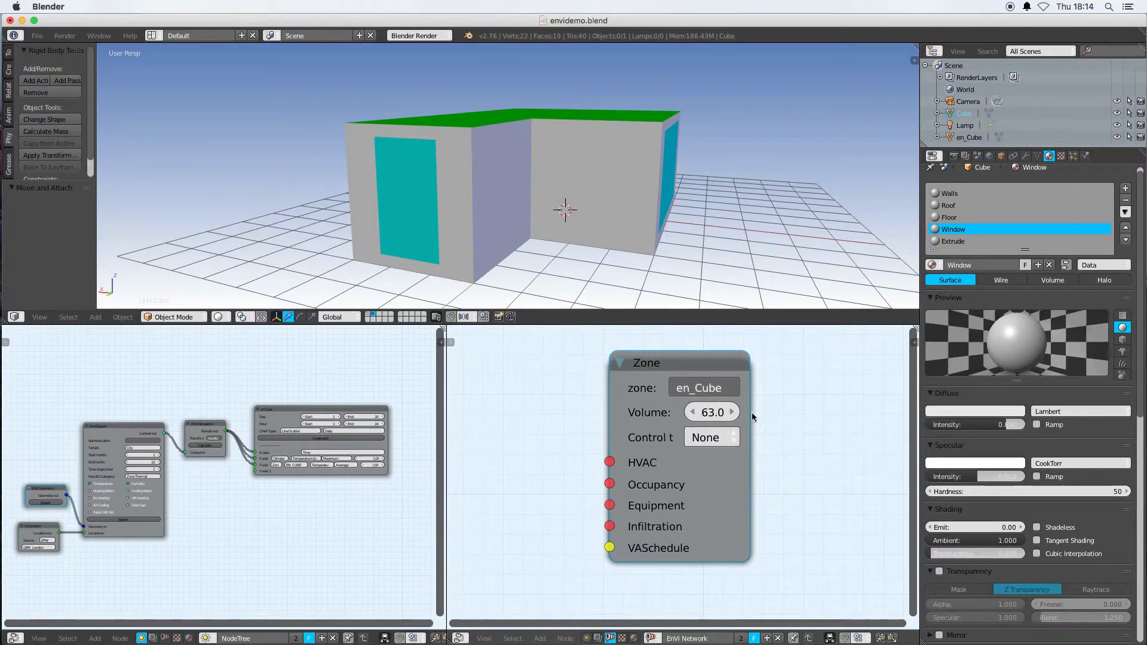
pyautogui.moveTo(750, 410); pyautogui.dragTo(825, 408)
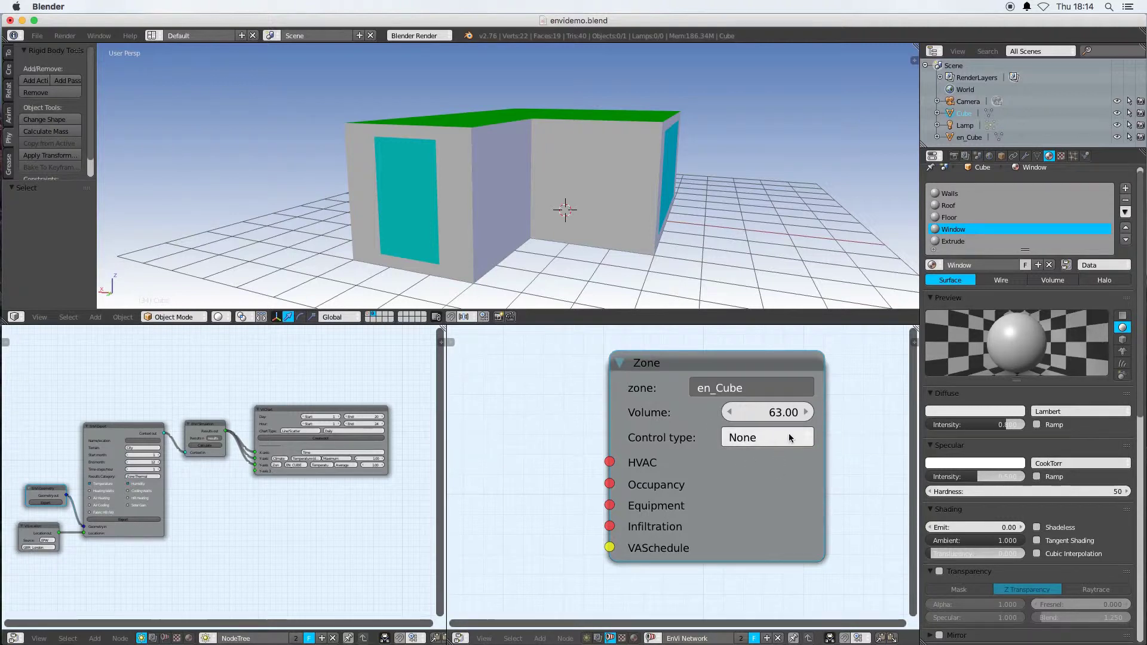
pyautogui.scroll(-1, 715, 498)
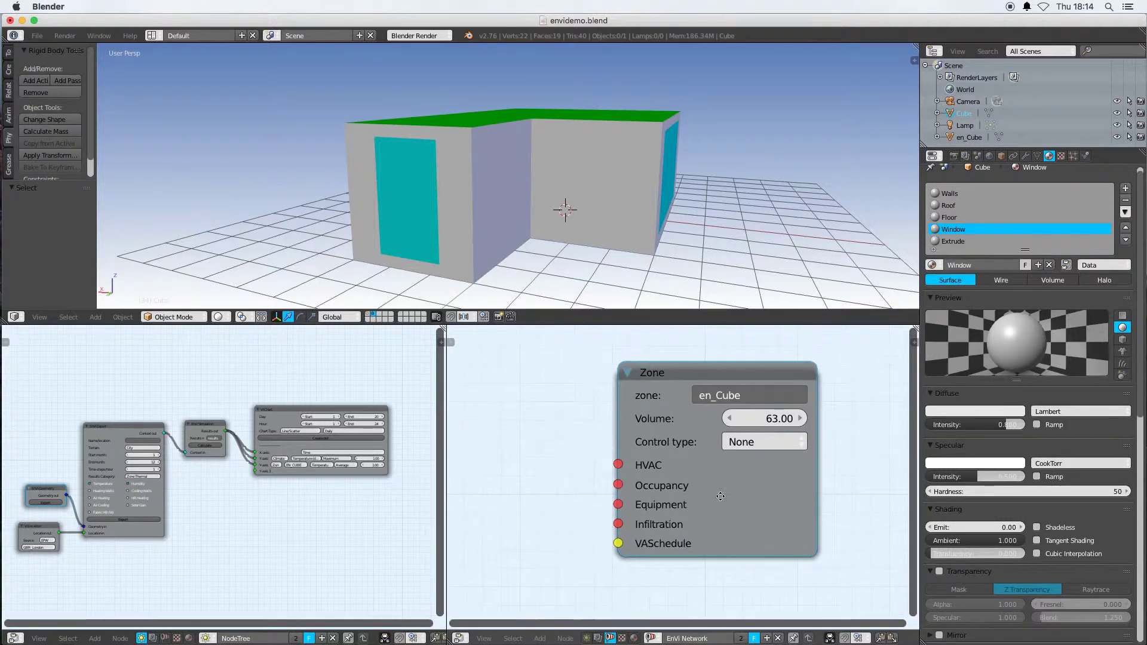
pyautogui.moveTo(716, 497); pyautogui.dragTo(769, 483, button='middle')
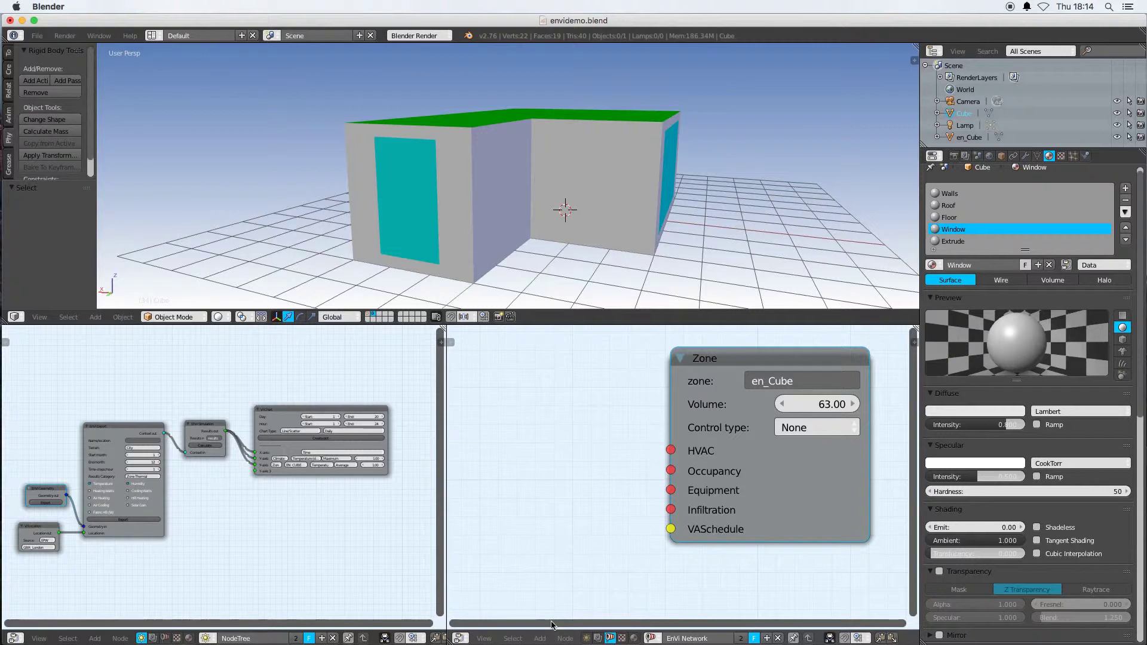
# Add an HVAC node to the EnVi network and place it to the left of the Zone node
pyautogui.click(539, 638)
pyautogui.moveTo(578, 602)
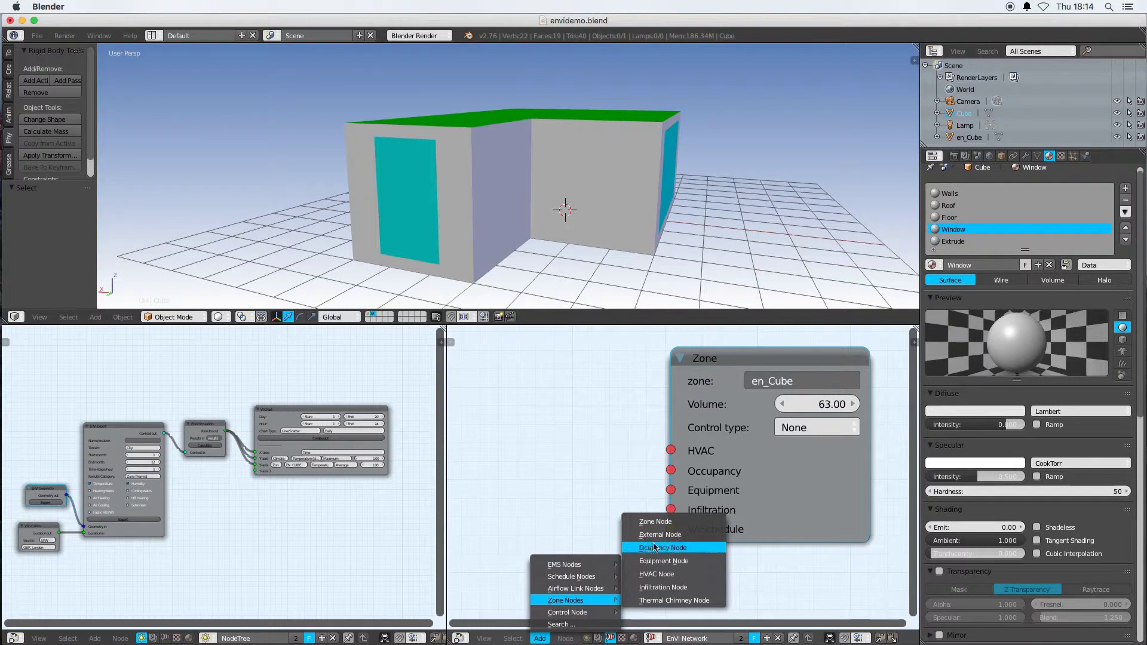
pyautogui.click(657, 575)
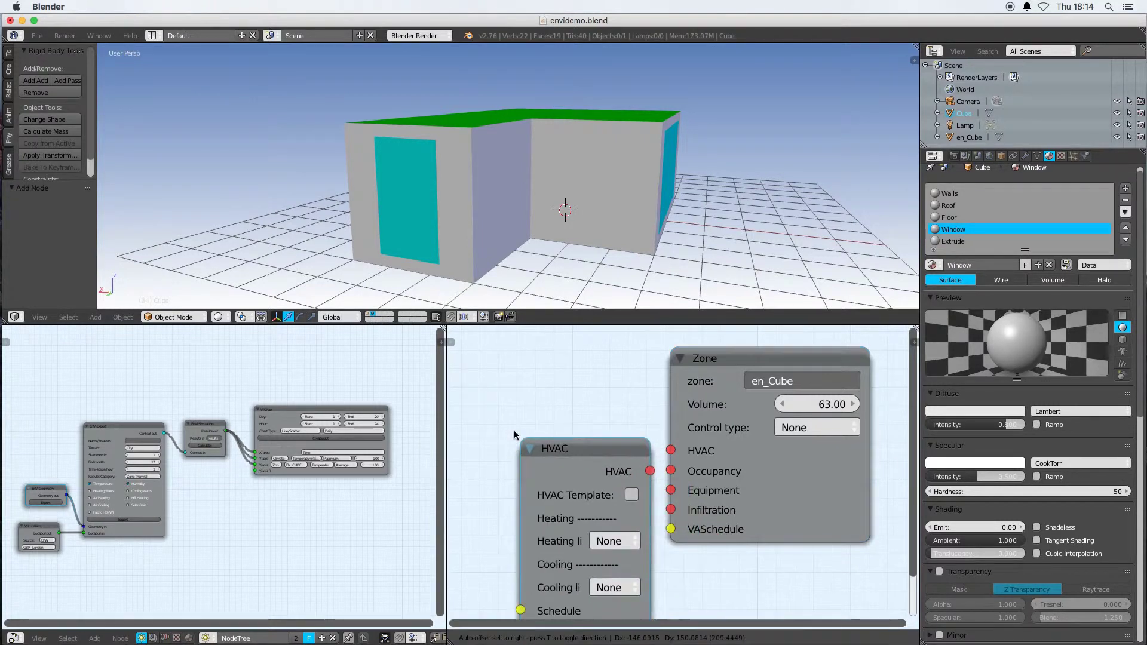
pyautogui.click(485, 363)
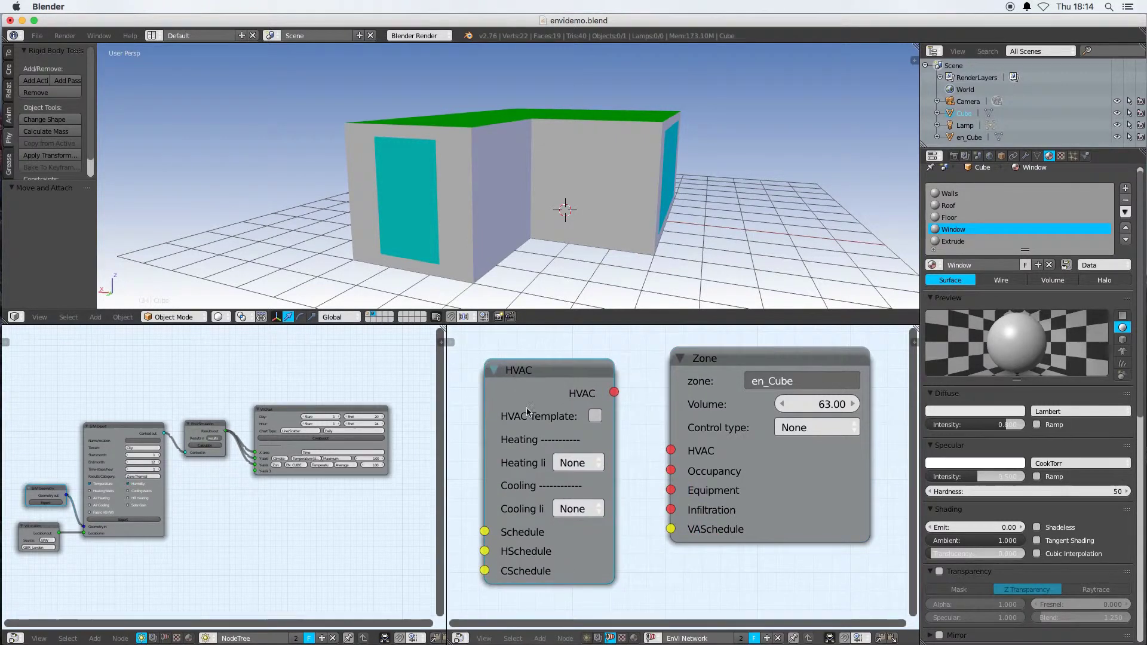
# Widen the HVAC node, connect its HVAC output to the Zone node's HVAC input, and space the two nodes apart
pyautogui.scroll(-2, 527, 411)
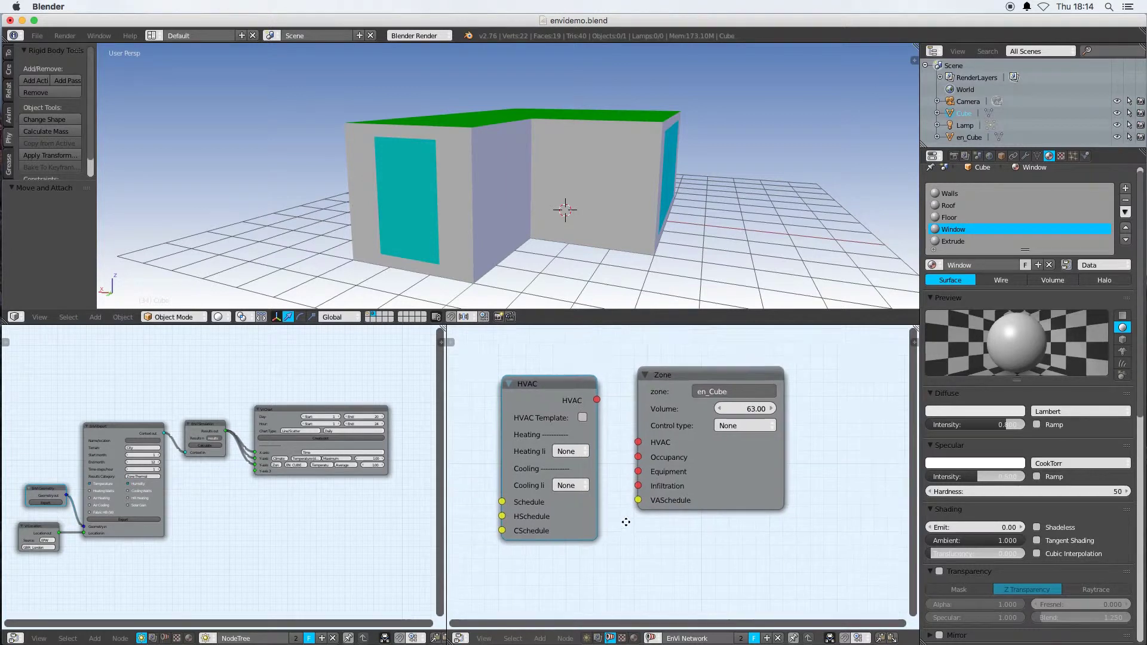
pyautogui.moveTo(626, 522); pyautogui.dragTo(725, 525, button='middle')
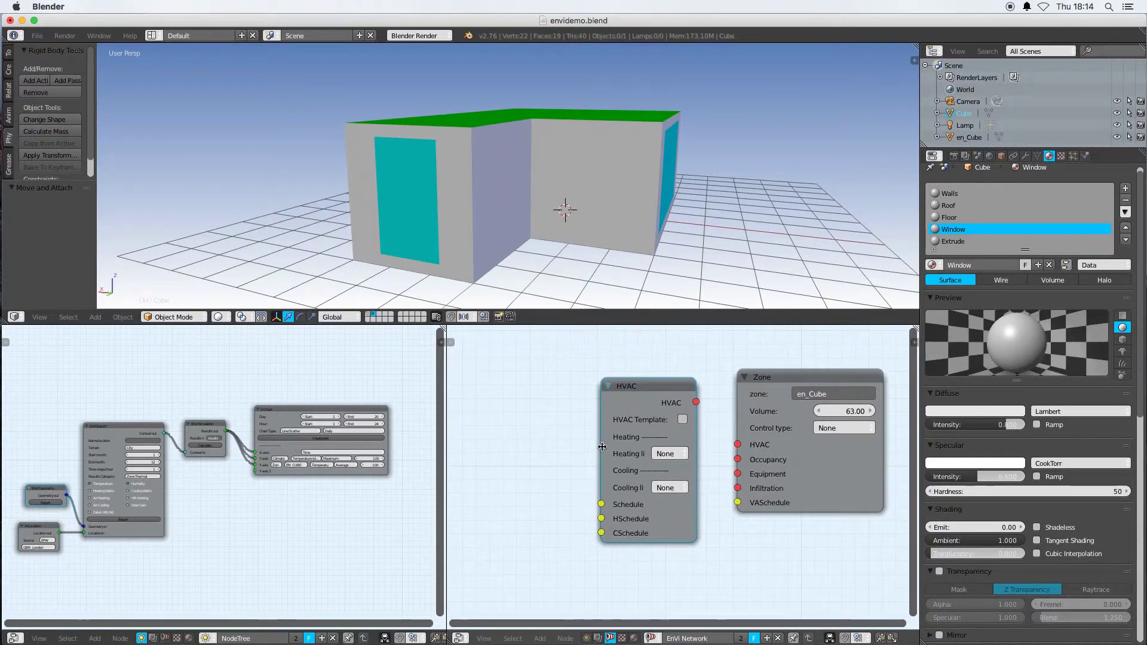
pyautogui.moveTo(601, 451); pyautogui.dragTo(545, 451)
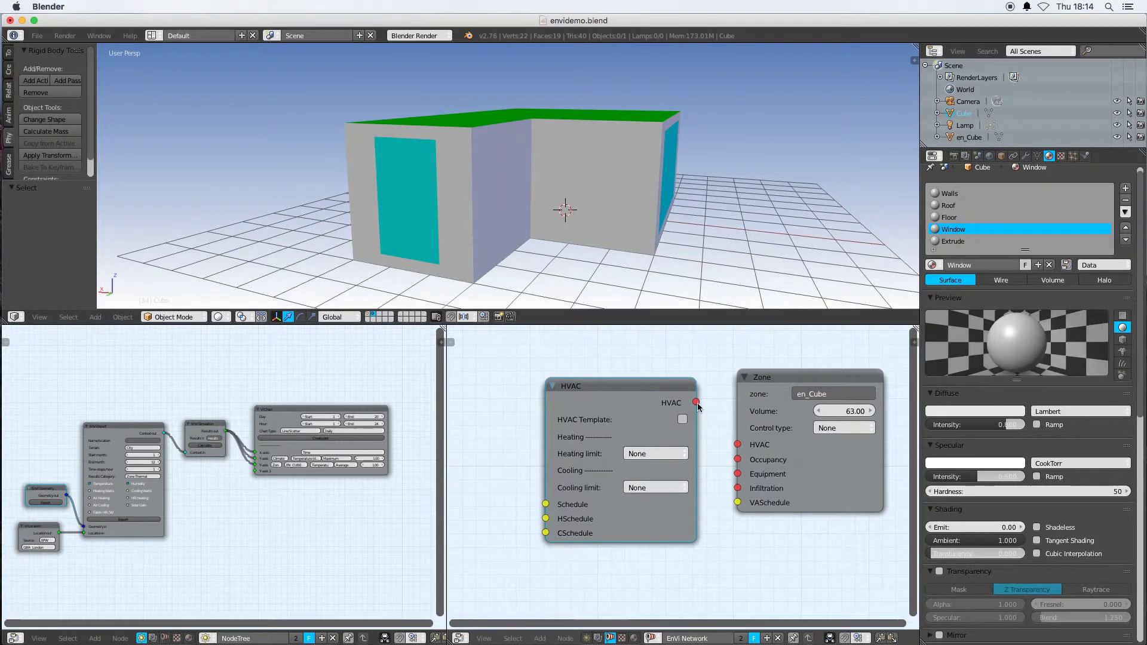
pyautogui.moveTo(696, 401); pyautogui.dragTo(738, 444)
pyautogui.moveTo(654, 388); pyautogui.dragTo(605, 400)
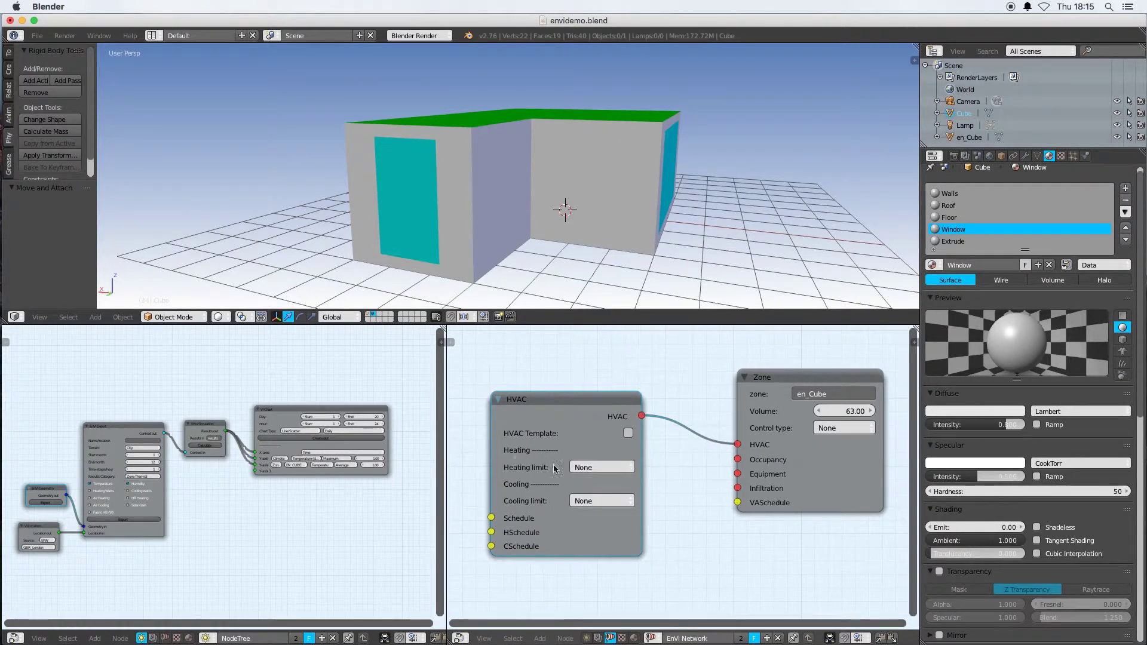
# Try the NoLimit heating limit on the HVAC node and switch it to LimitFlowRate
pyautogui.click(605, 469)
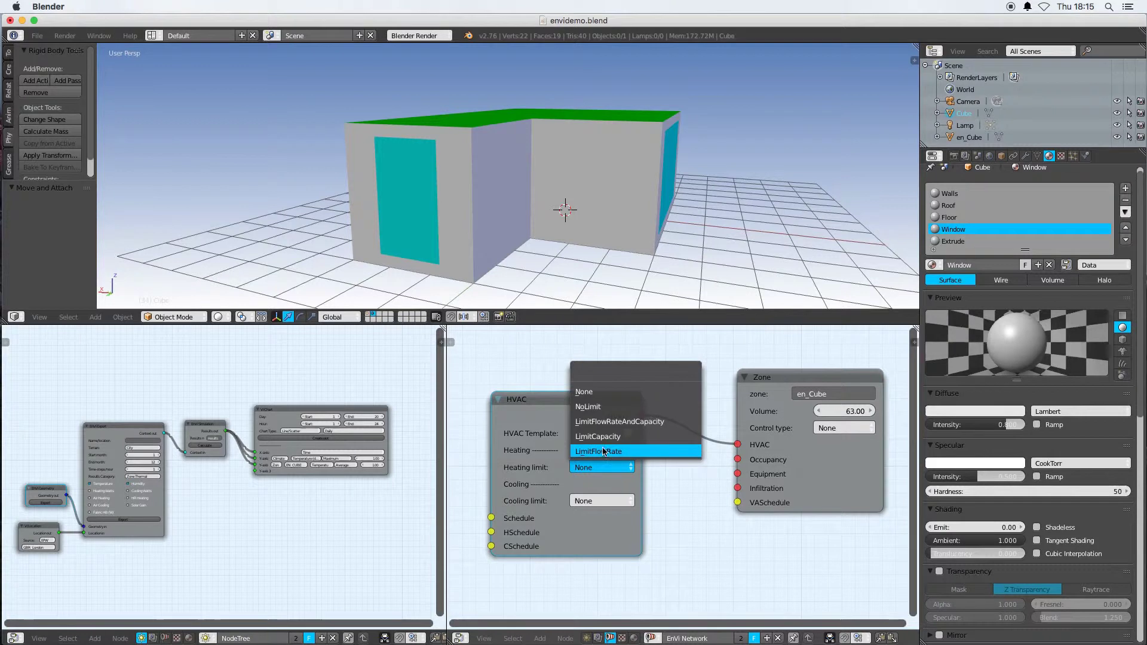
pyautogui.click(599, 408)
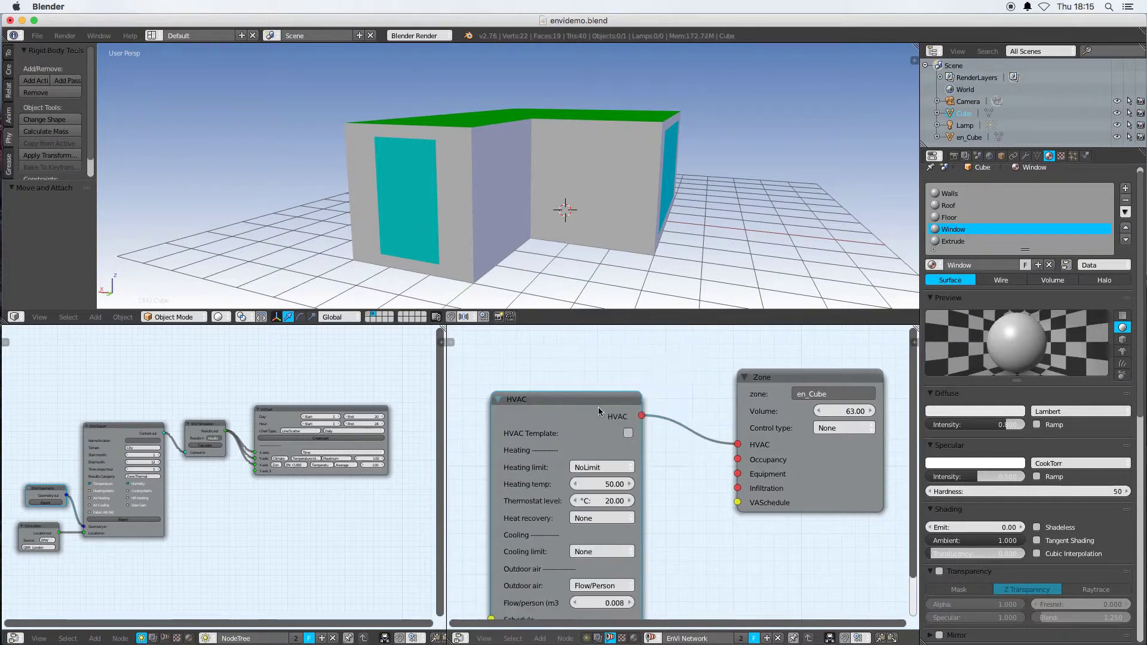
pyautogui.click(585, 468)
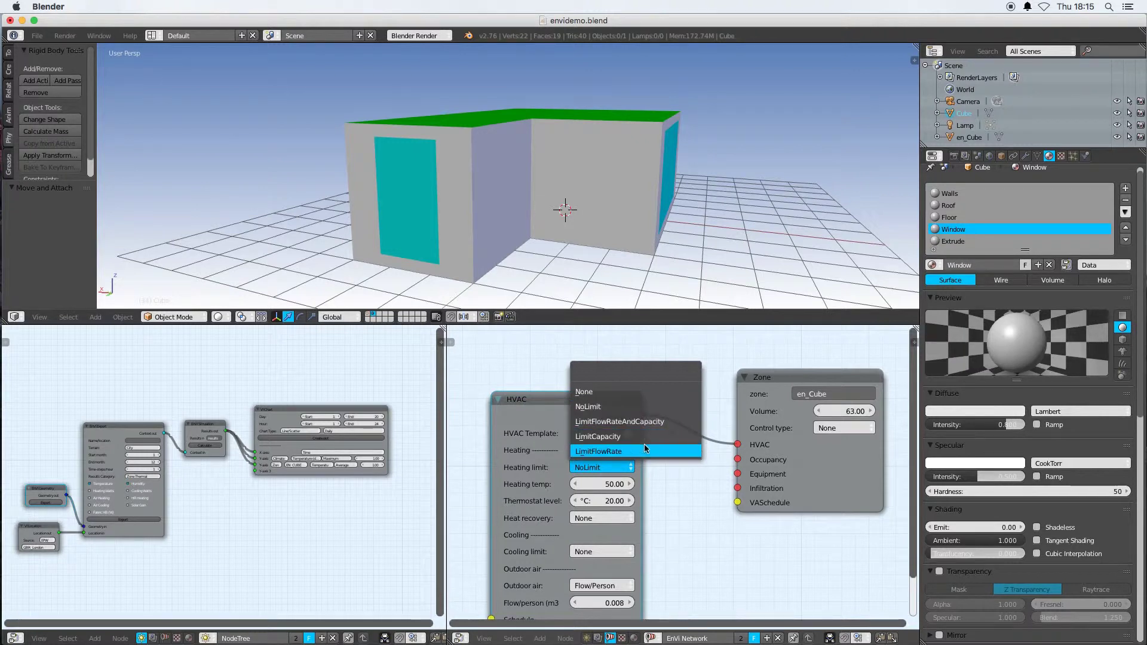
pyautogui.click(605, 453)
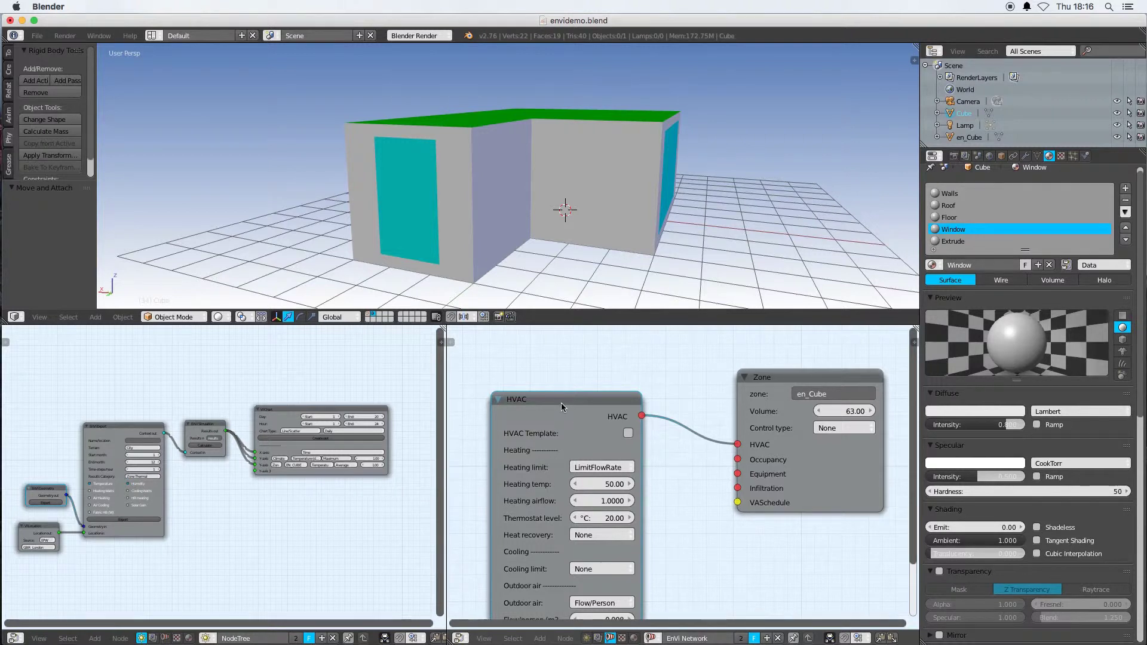
# Move the HVAC node up and widen it so all its settings and full labels fit in the editor
pyautogui.moveTo(561, 402); pyautogui.dragTo(573, 361)
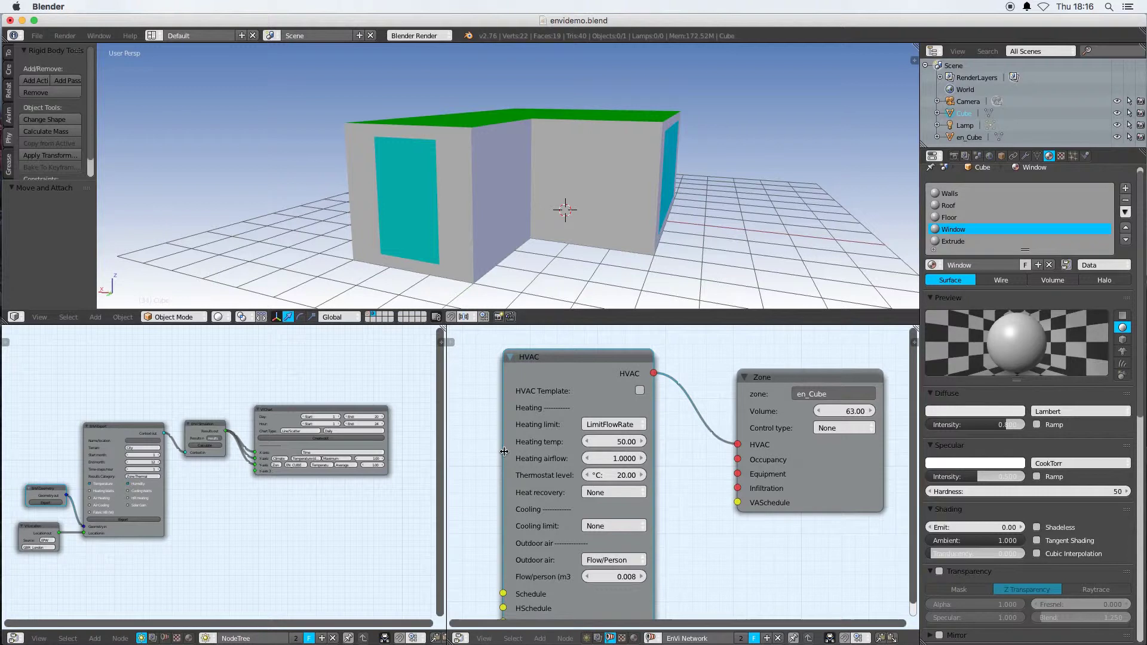
pyautogui.moveTo(505, 451); pyautogui.dragTo(481, 449)
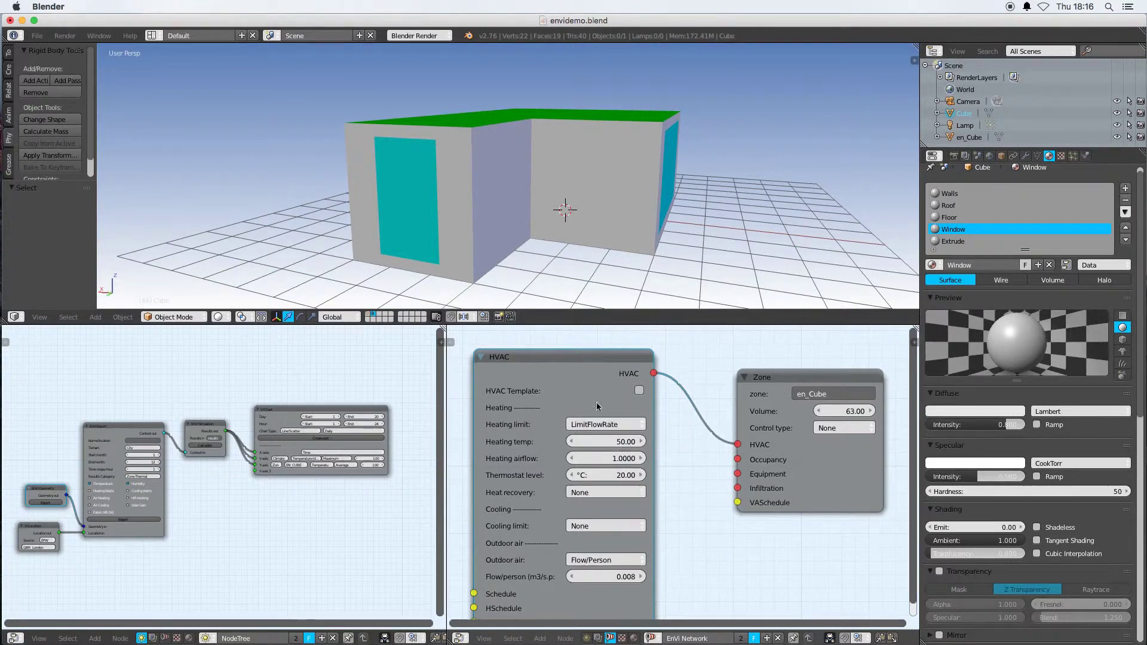
pyautogui.moveTo(549, 356); pyautogui.dragTo(547, 342)
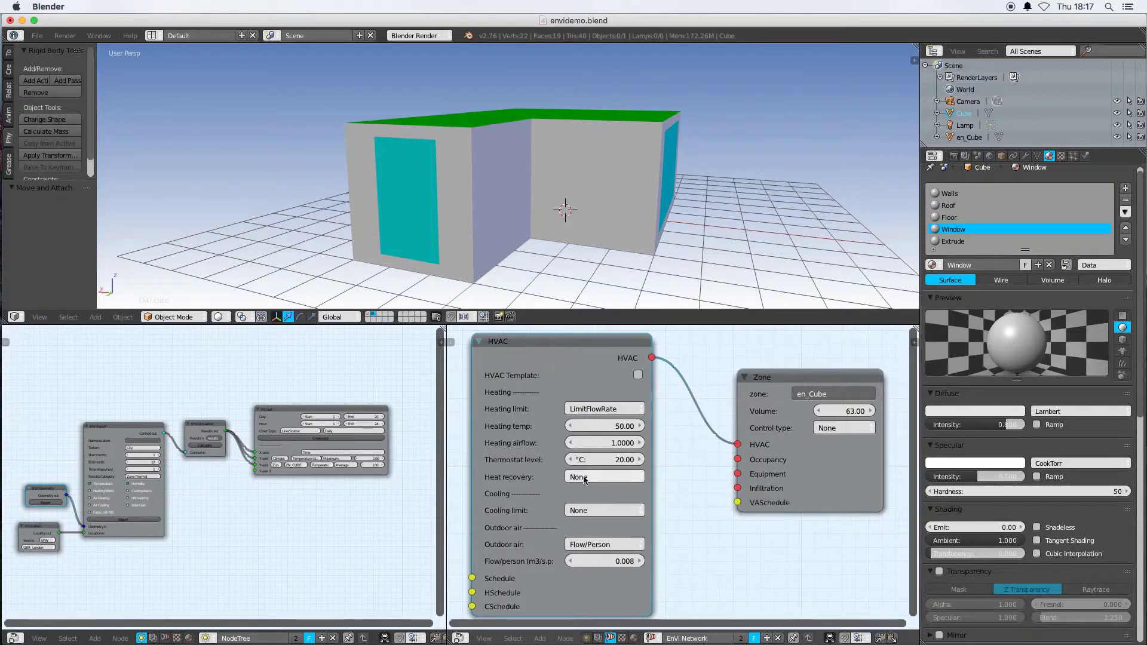
# Set the HVAC node's heating airflow to 0.5 and its outdoor air option to None
pyautogui.click(591, 444)
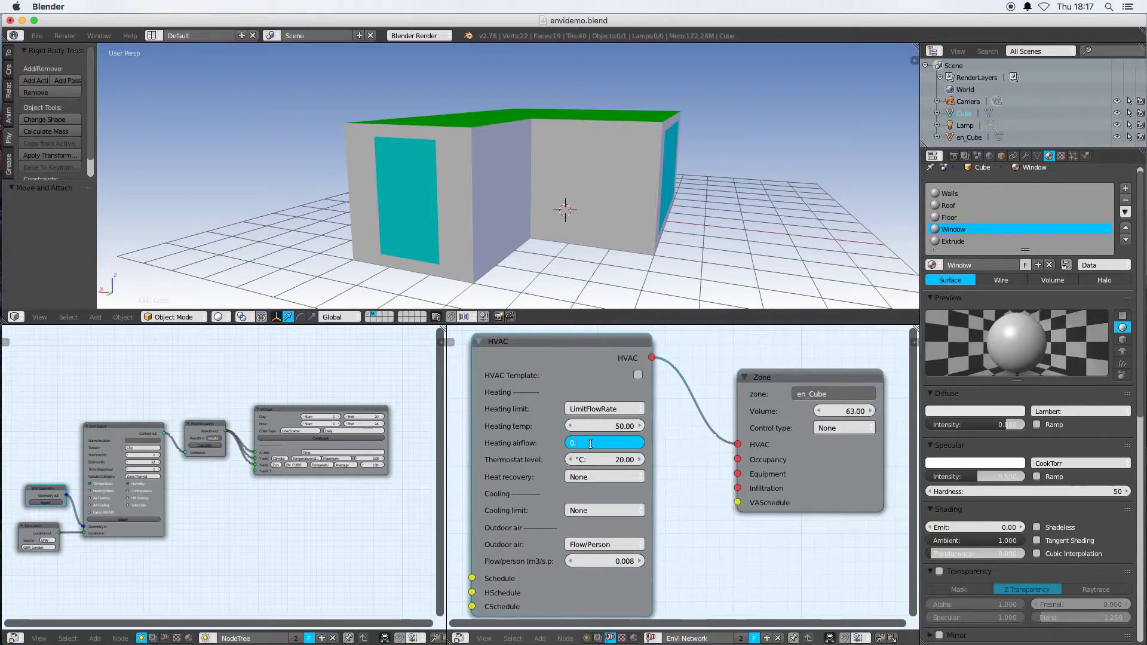
pyautogui.write('.5')
pyautogui.press('Return')
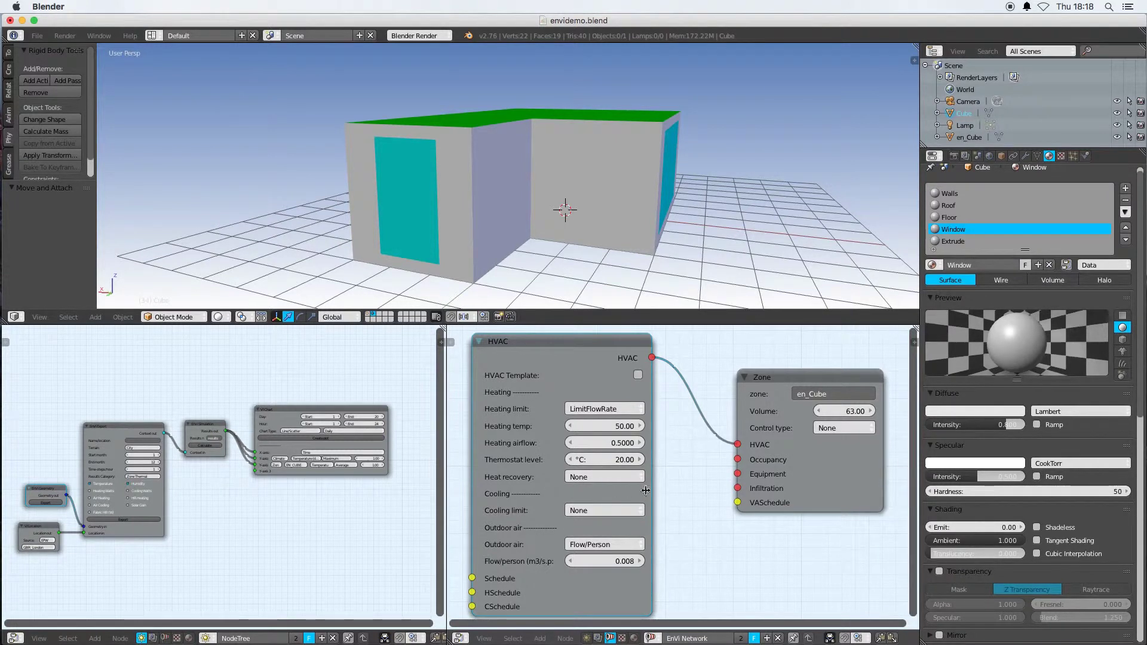
pyautogui.scroll(-1, 669, 497)
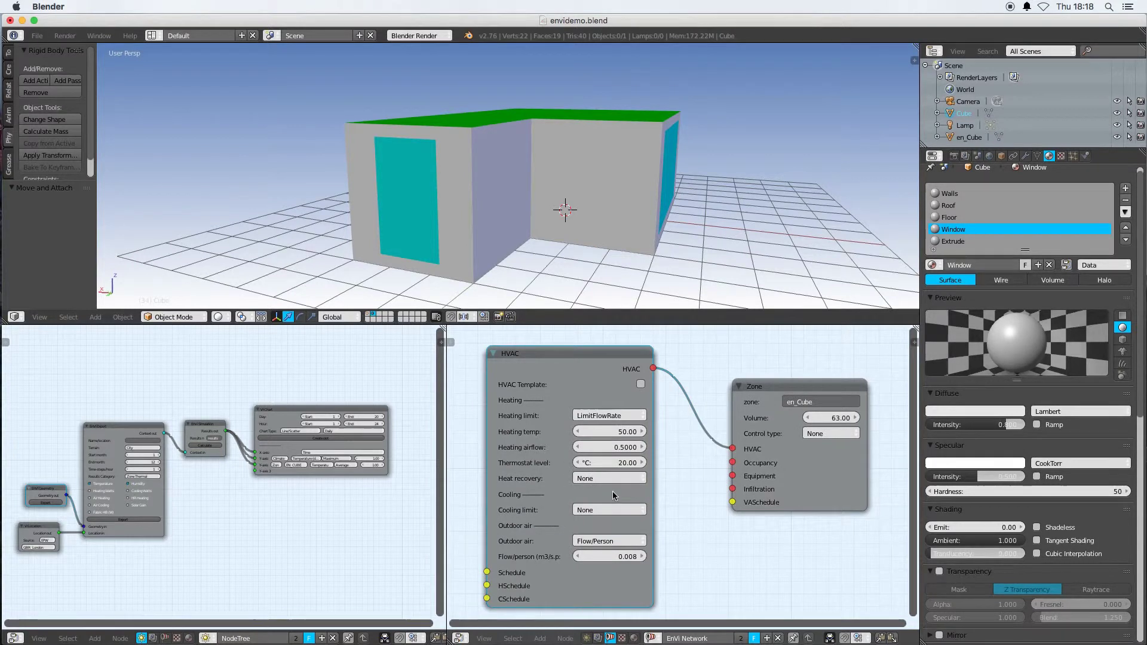
pyautogui.click(598, 542)
pyautogui.click(593, 526)
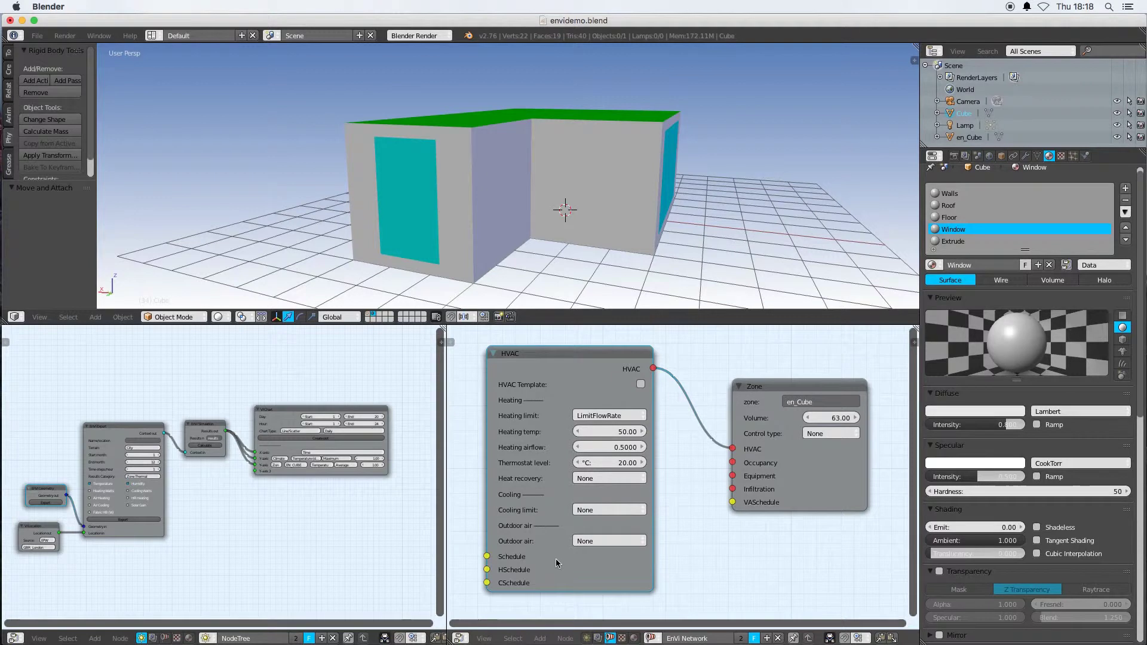
# Examine the Zone node's zone name, then compare the original building on the first layer with the EnVi zone model on the second
pyautogui.moveTo(543, 571); pyautogui.dragTo(591, 553, button='middle')
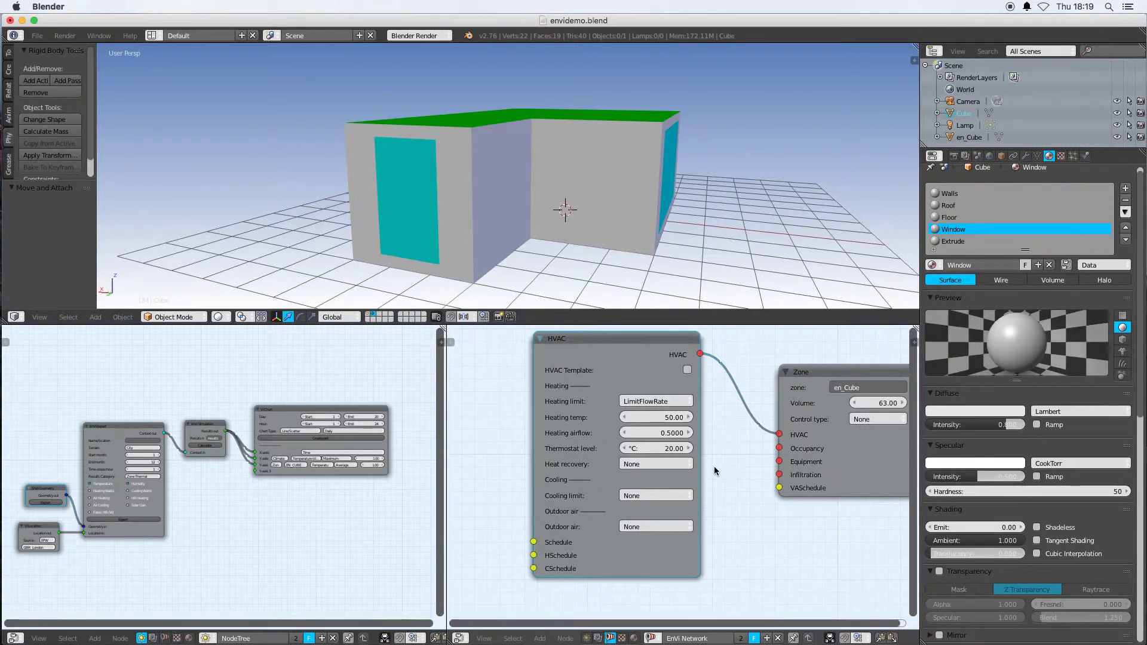
pyautogui.moveTo(733, 474); pyautogui.dragTo(691, 482, button='middle')
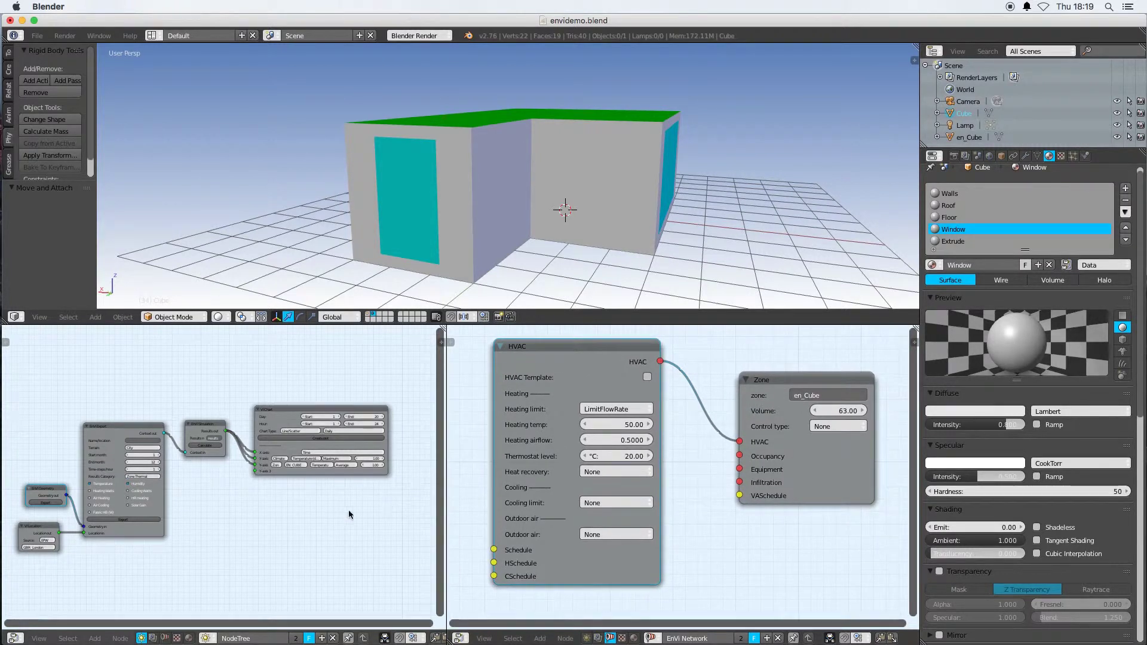
pyautogui.scroll(3, 193, 489)
pyautogui.moveTo(193, 509); pyautogui.dragTo(330, 481, button='middle')
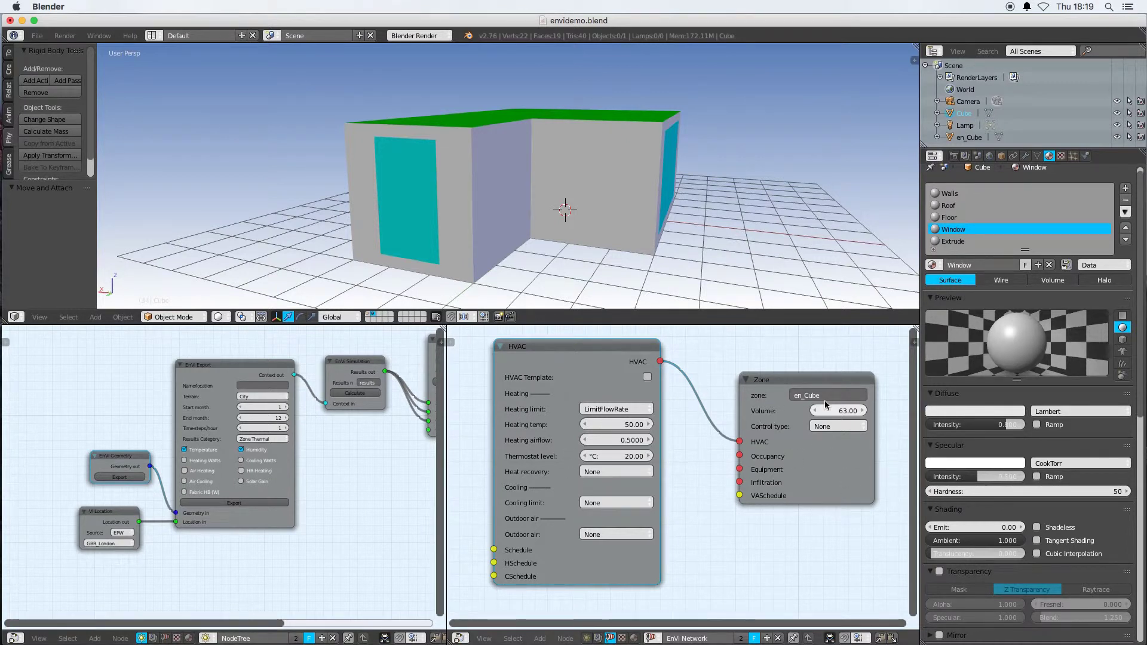
pyautogui.click(799, 397)
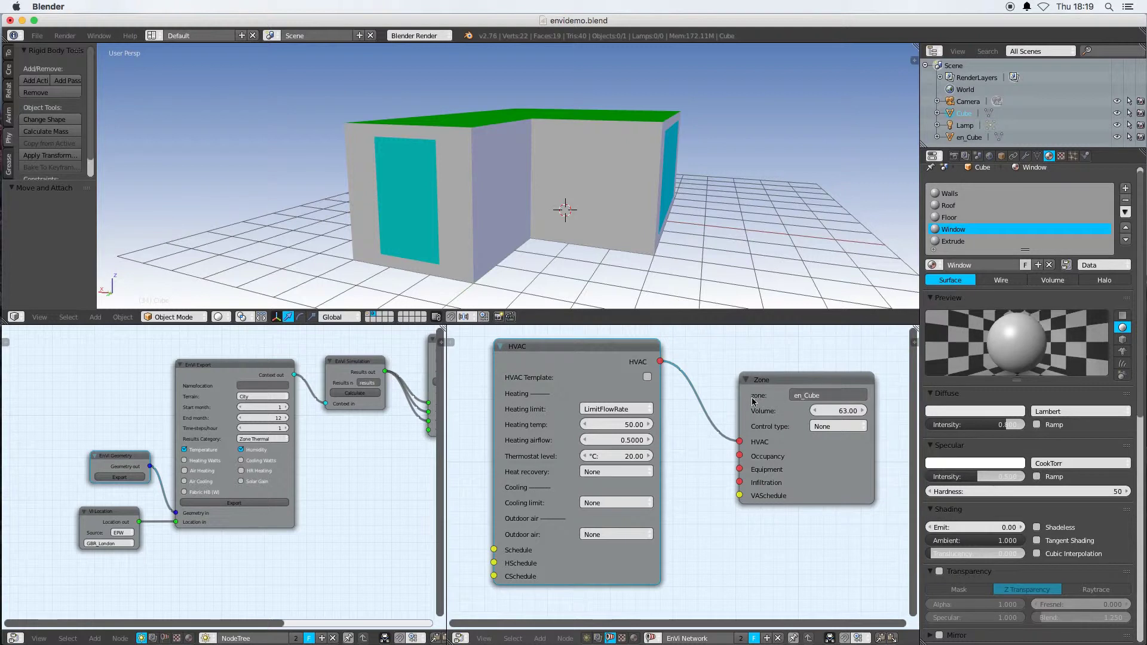
pyautogui.click(806, 408)
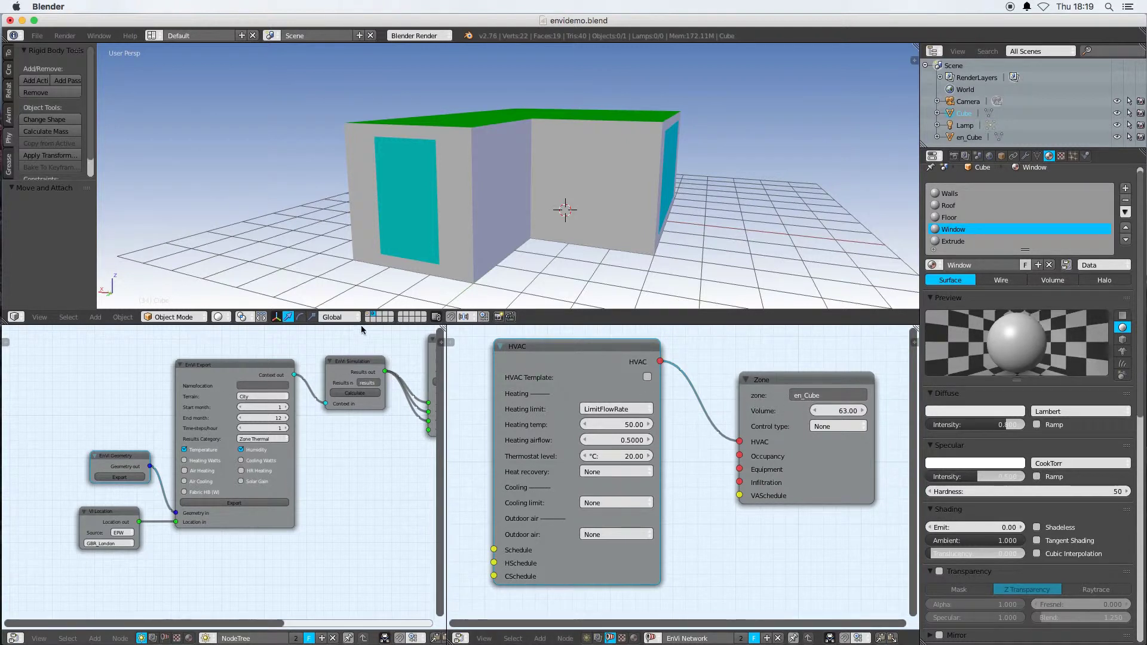
pyautogui.click(373, 316)
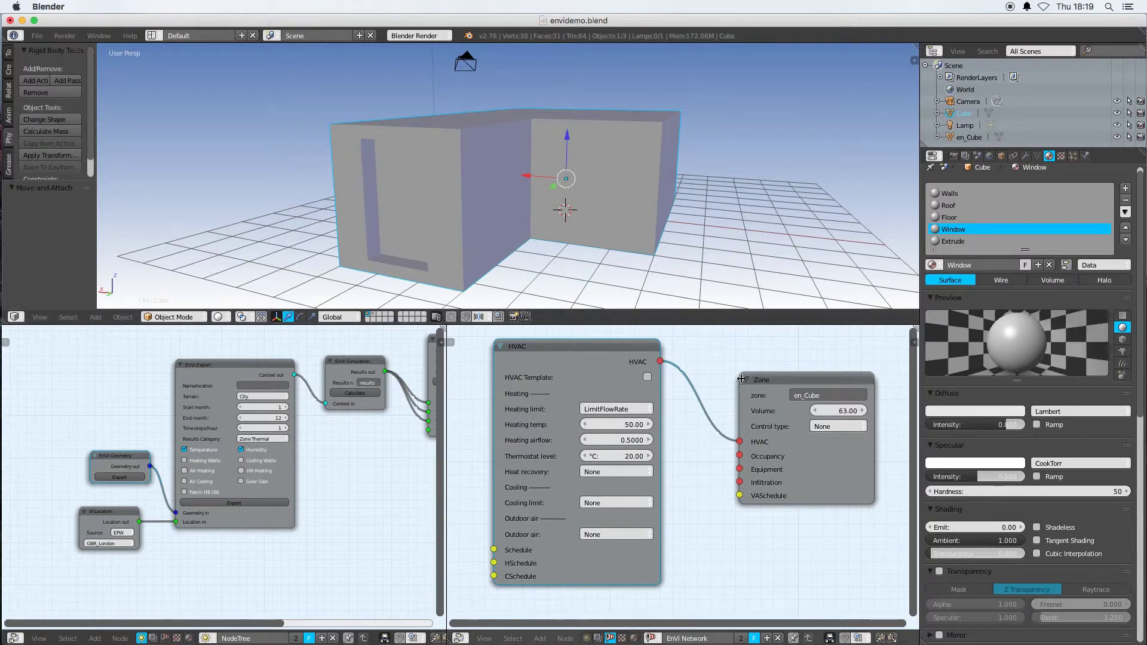
pyautogui.click(377, 316)
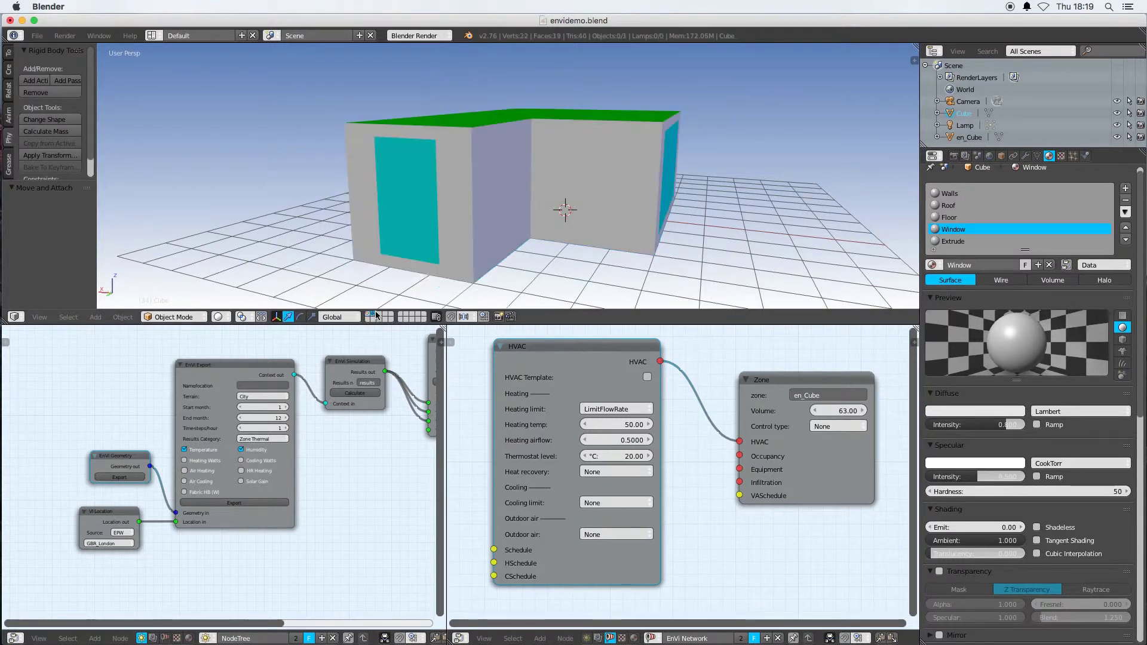
# Export the EnVi geometry and the EnVi simulation context, and run the EnVi simulation
pyautogui.click(124, 476)
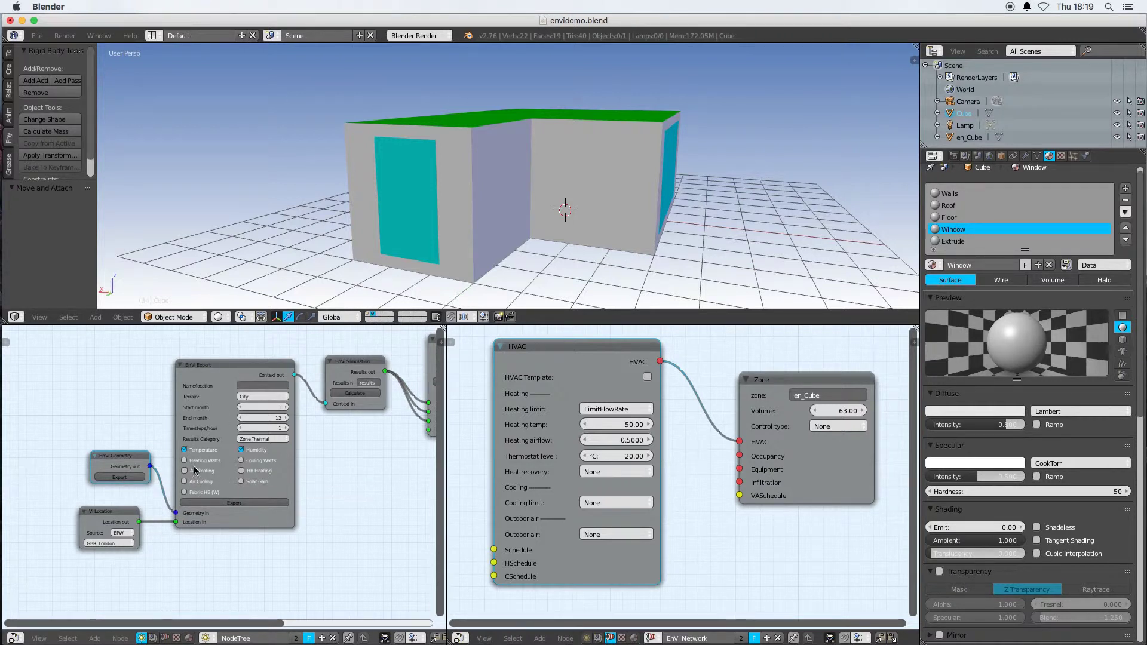
pyautogui.click(248, 505)
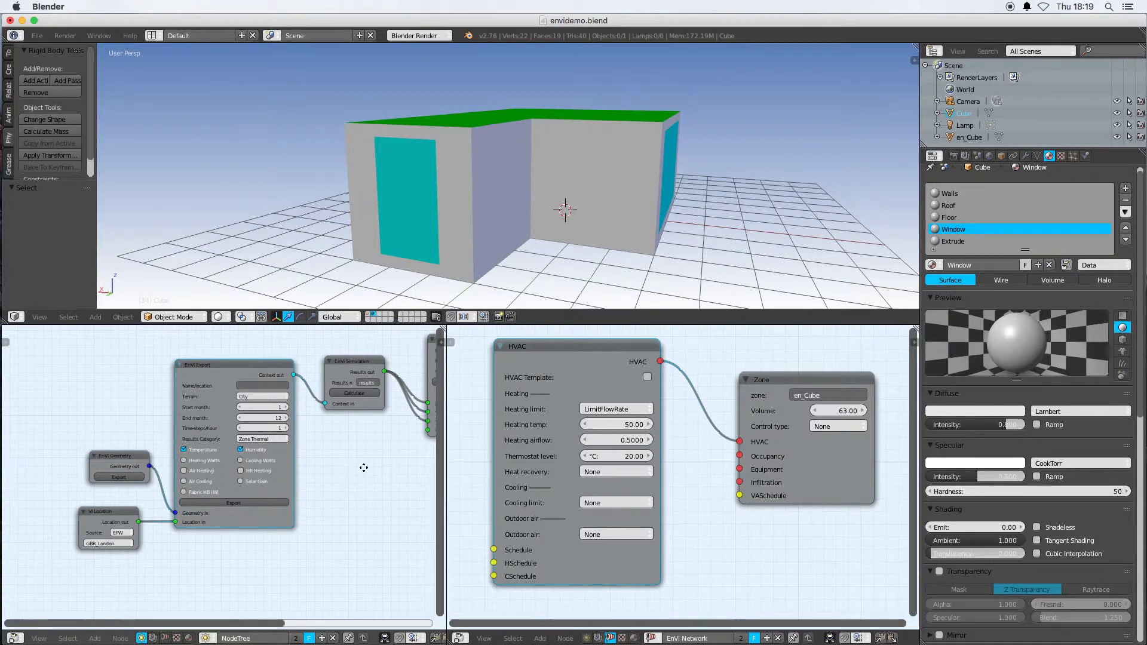
pyautogui.moveTo(362, 466); pyautogui.dragTo(195, 510, button='middle')
pyautogui.click(190, 438)
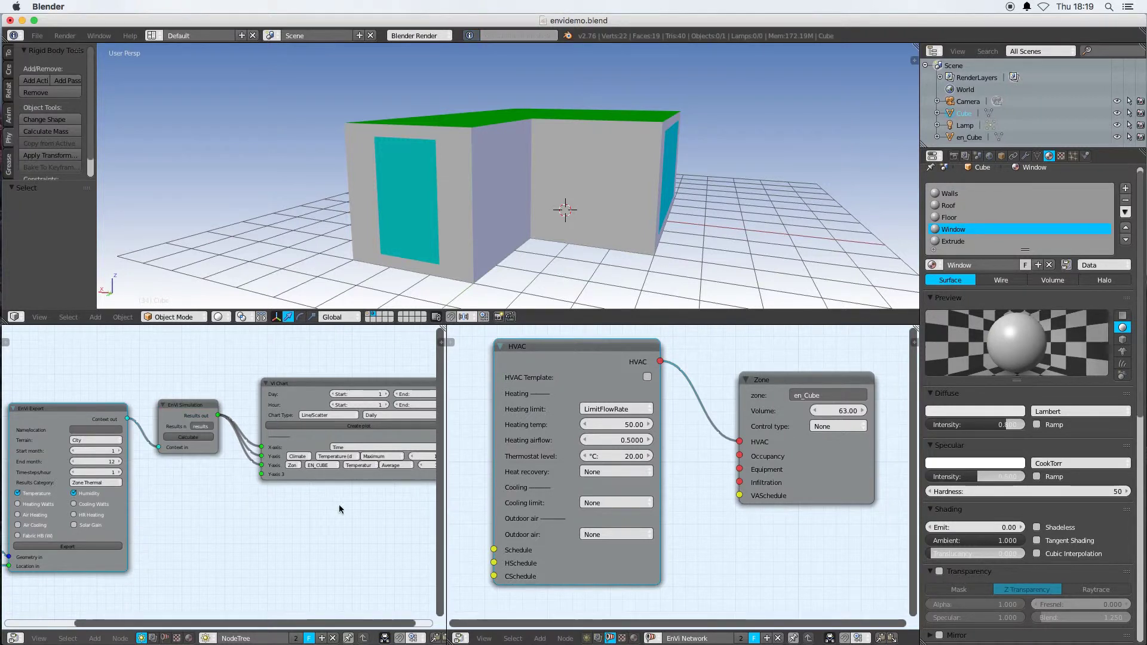
# Set the chart's frequency to Hourly, create the temperature plot, and enlarge the figure to examine it before closing it
pyautogui.moveTo(339, 504); pyautogui.dragTo(270, 501, button='middle')
pyautogui.click(357, 412)
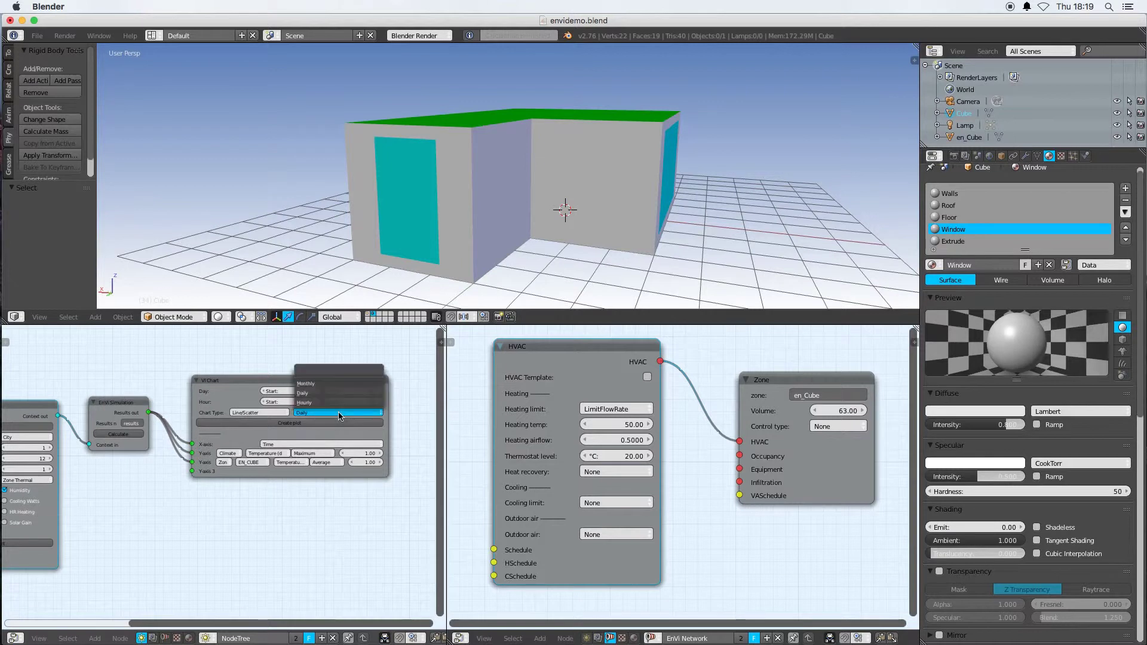
pyautogui.click(353, 401)
pyautogui.click(316, 423)
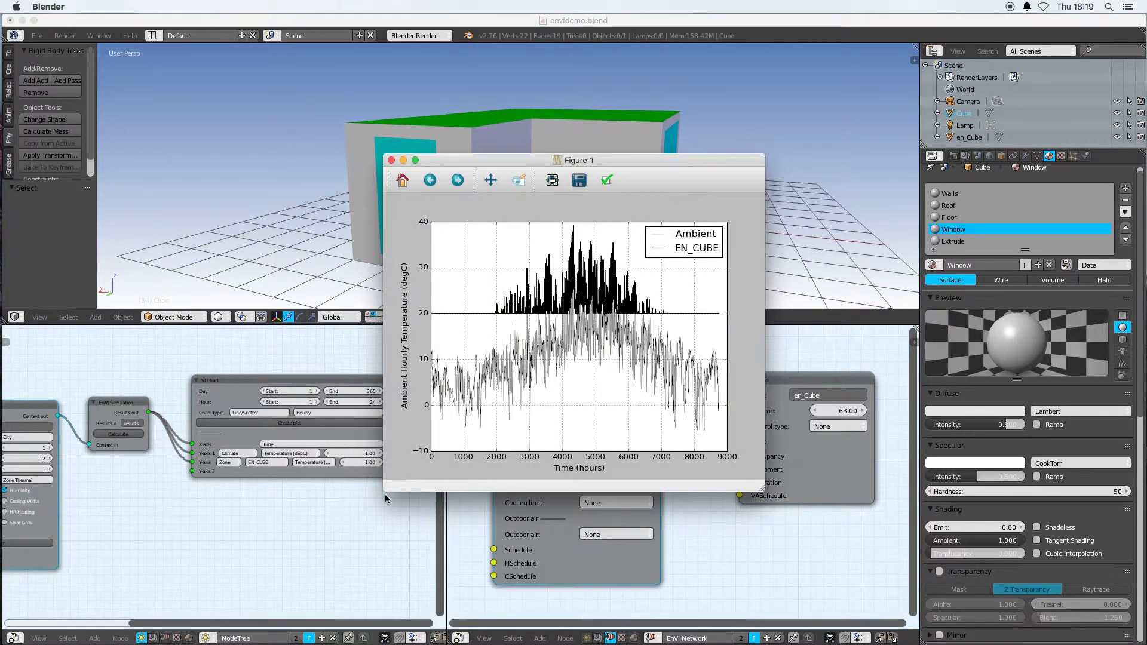
pyautogui.moveTo(335, 495); pyautogui.dragTo(118, 539)
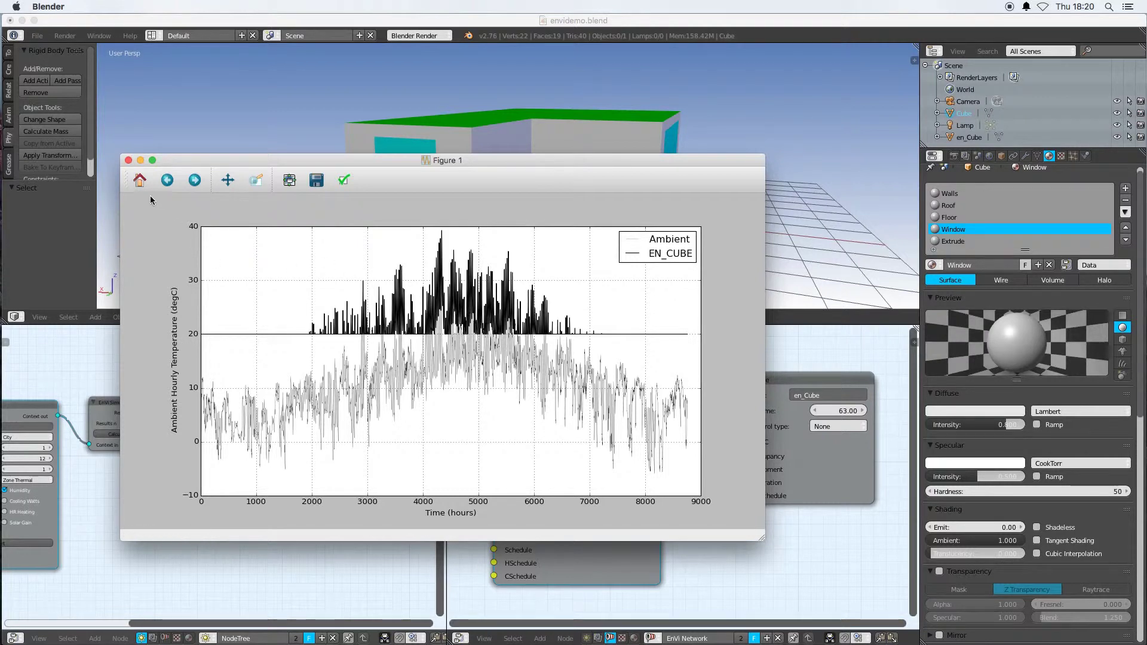
pyautogui.click(128, 161)
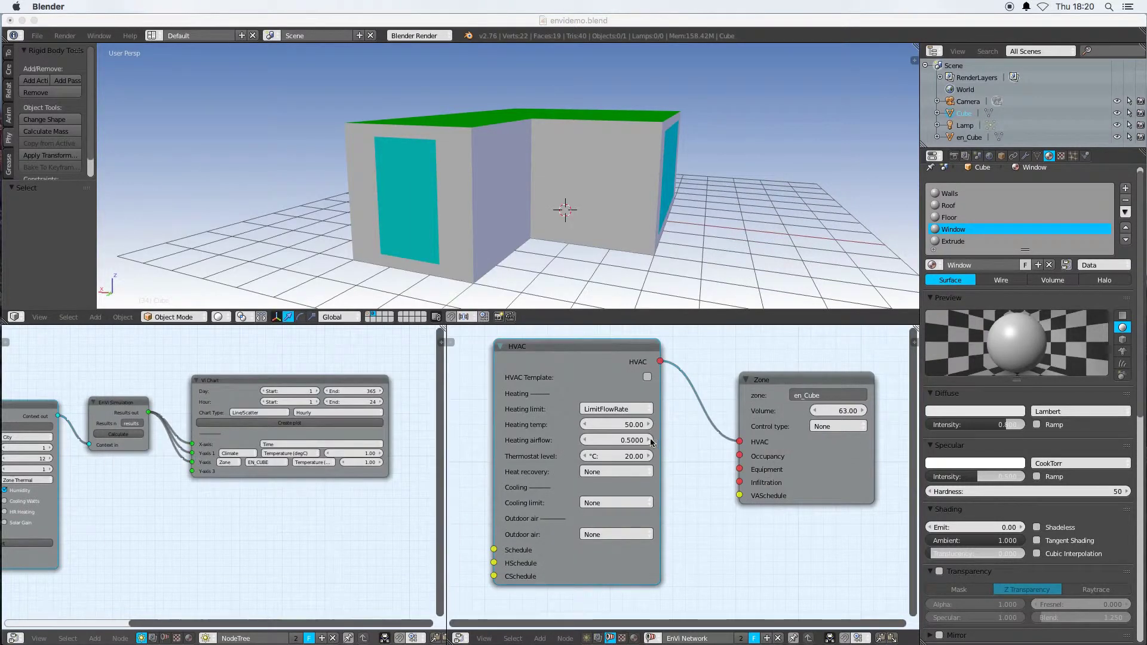
# Rerun the simulation with the HVAC heating airflow set to 0.1 and view the resulting hourly temperature plot
pyautogui.click(619, 441)
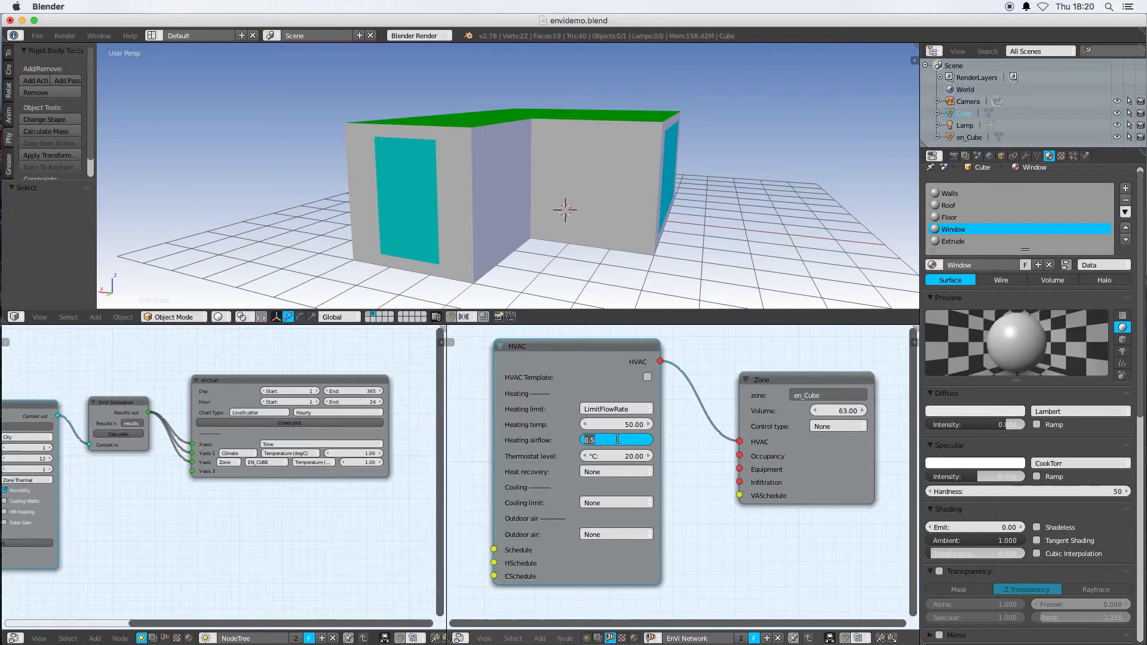
pyautogui.write('0.1')
pyautogui.press('Return')
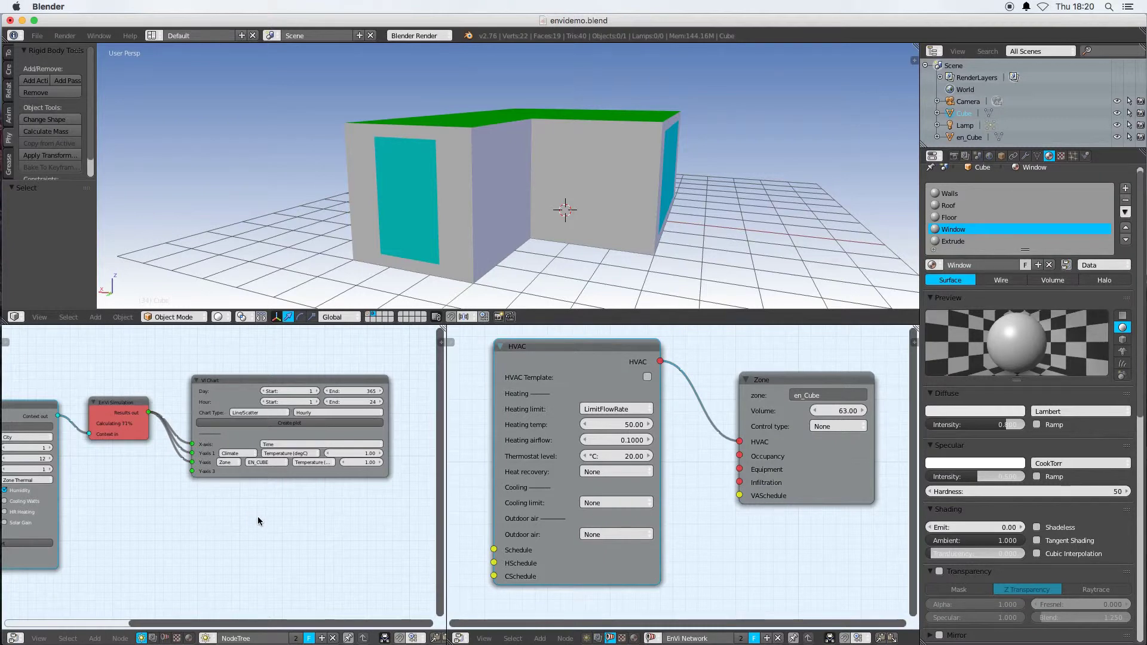
pyautogui.click(300, 424)
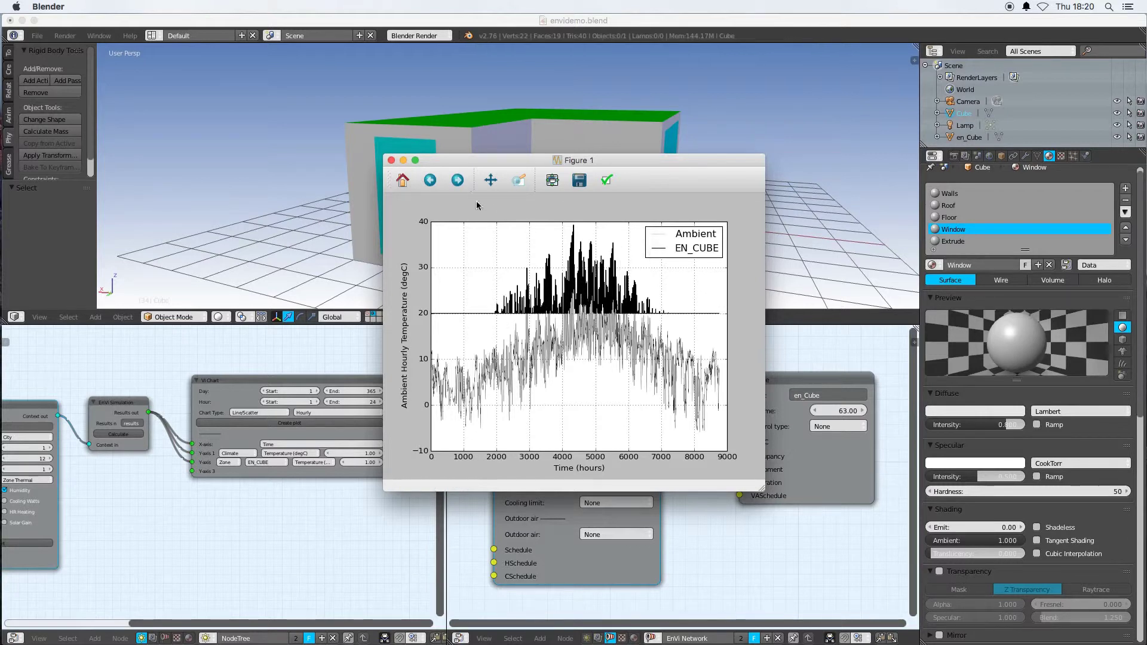
pyautogui.click(392, 161)
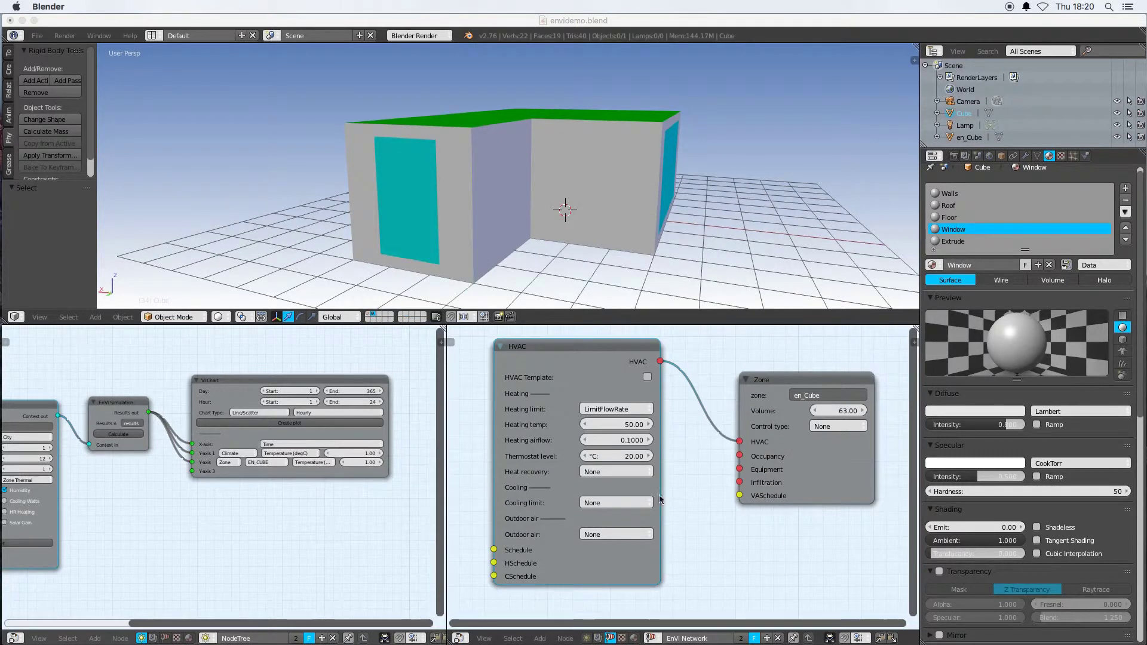
# Set the HVAC heating airflow to 0.01, and export and rerun the EnVi simulation
pyautogui.click(625, 441)
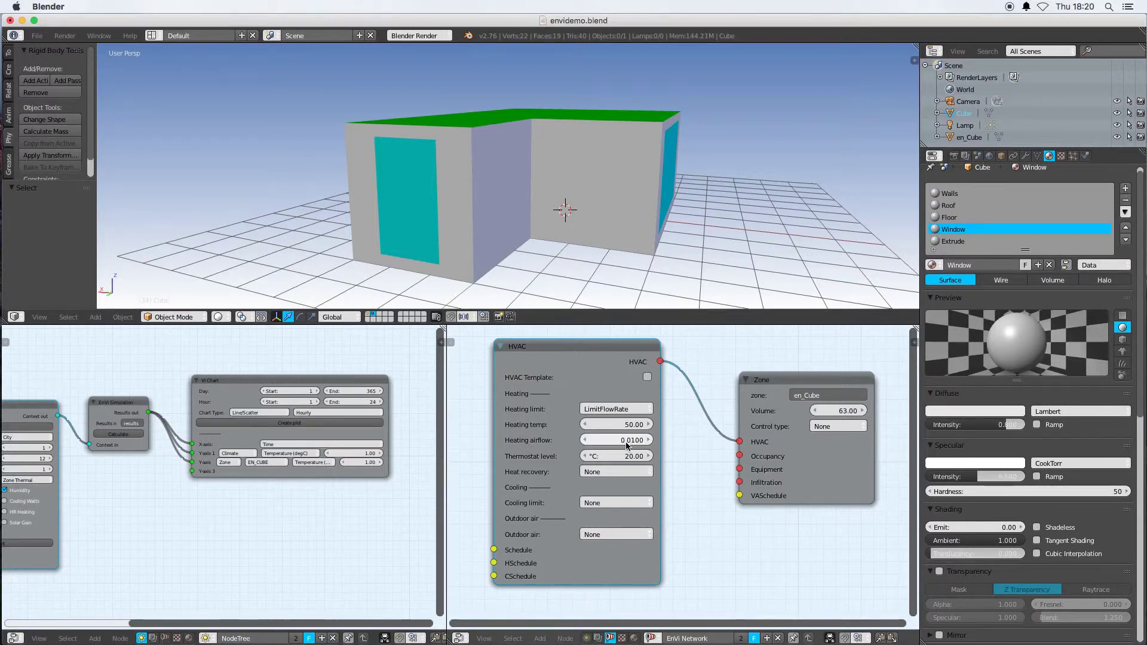
pyautogui.click(40, 543)
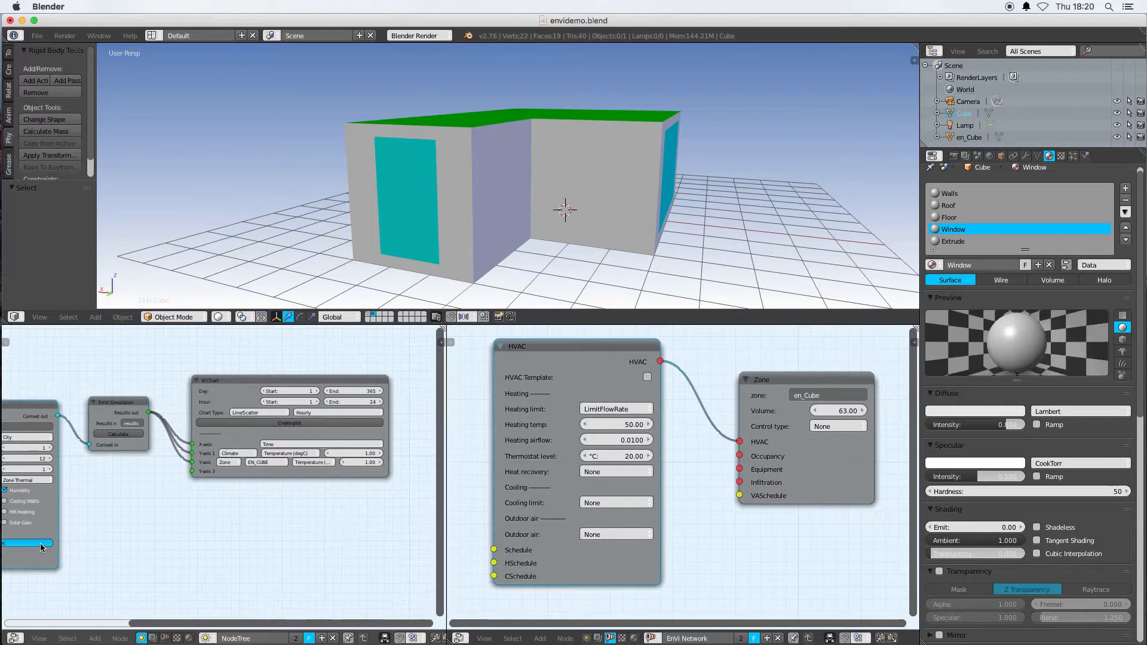
pyautogui.click(118, 434)
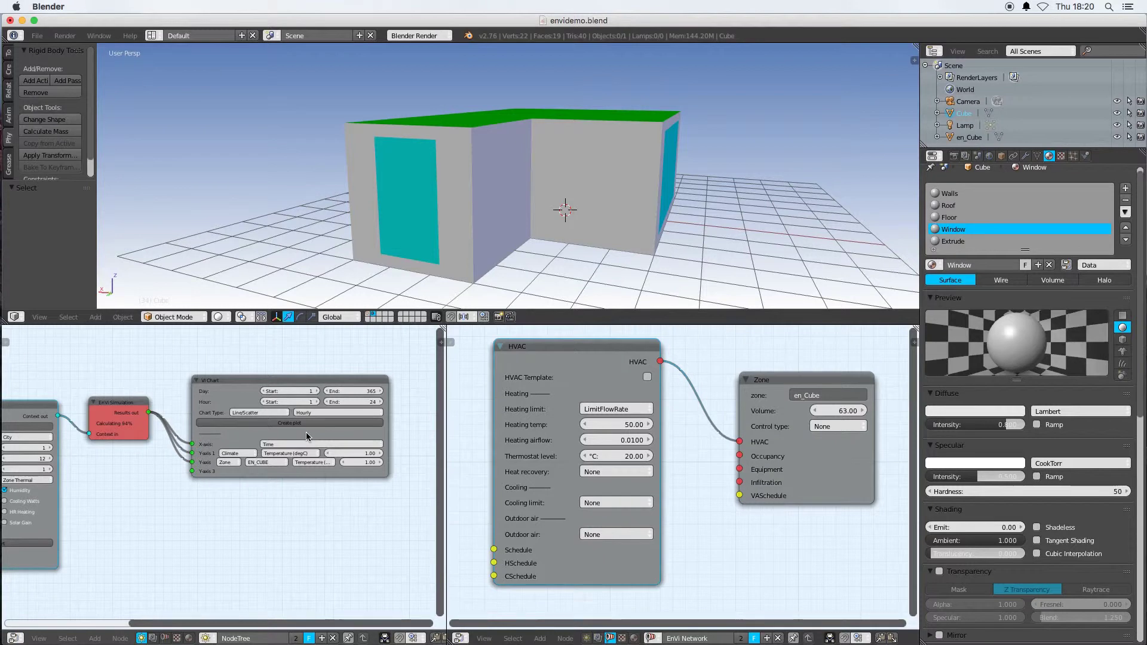
# Plot the hourly zone and ambient temperatures, enlarge and reposition the figure to examine it, and close it
pyautogui.click(294, 423)
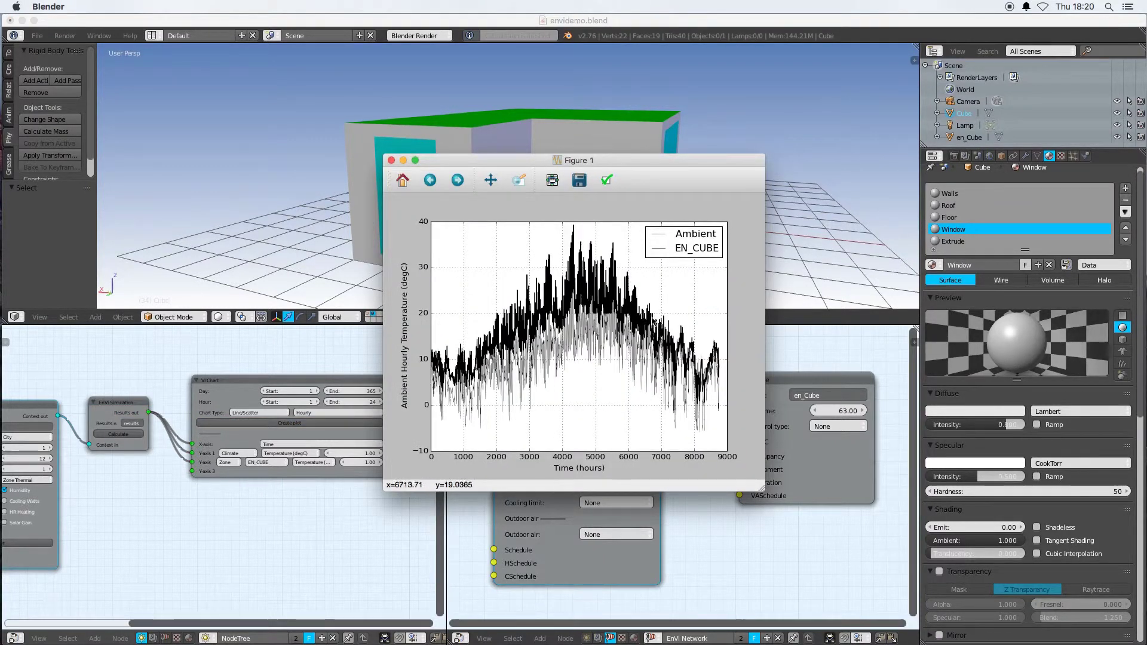
pyautogui.moveTo(765, 490); pyautogui.dragTo(1093, 594)
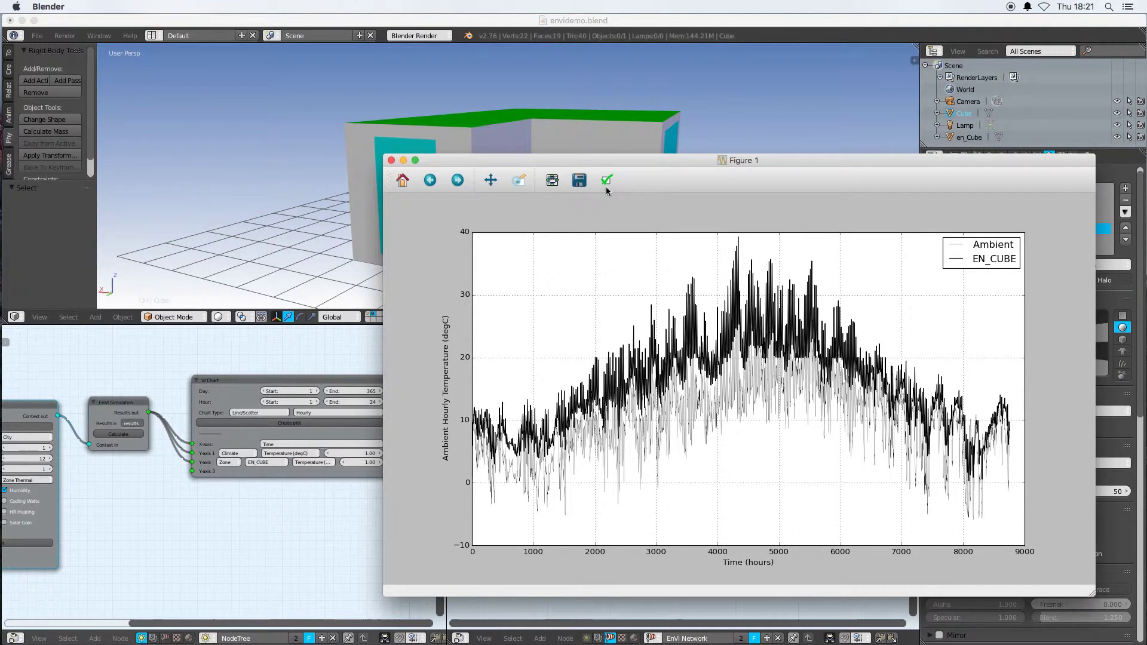
pyautogui.moveTo(657, 162); pyautogui.dragTo(452, 110)
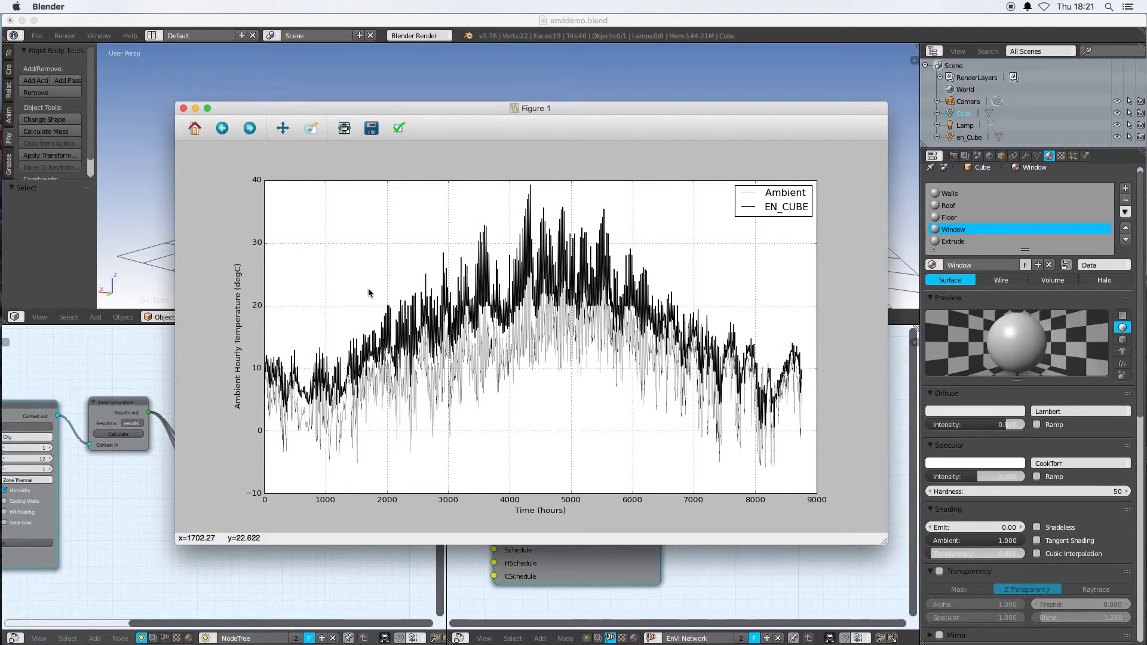
pyautogui.click(184, 109)
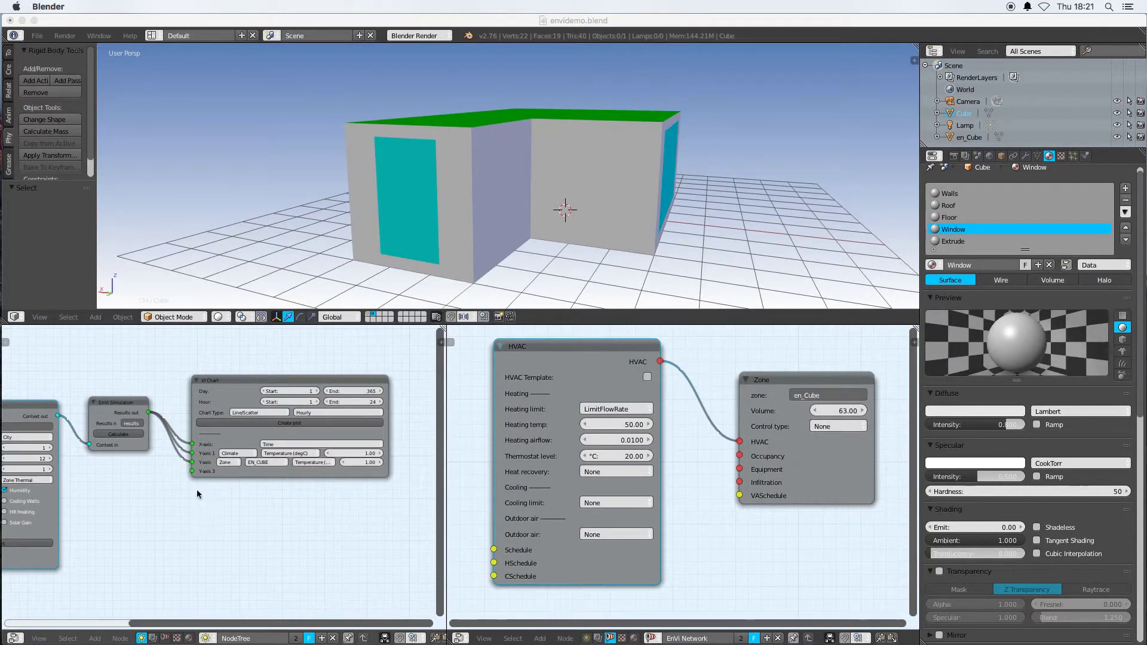
# Set the HVAC heating airflow to 0.5 and enable the Heating Watts result in the EnVi Export node
pyautogui.moveTo(124, 510); pyautogui.dragTo(176, 506, button='middle')
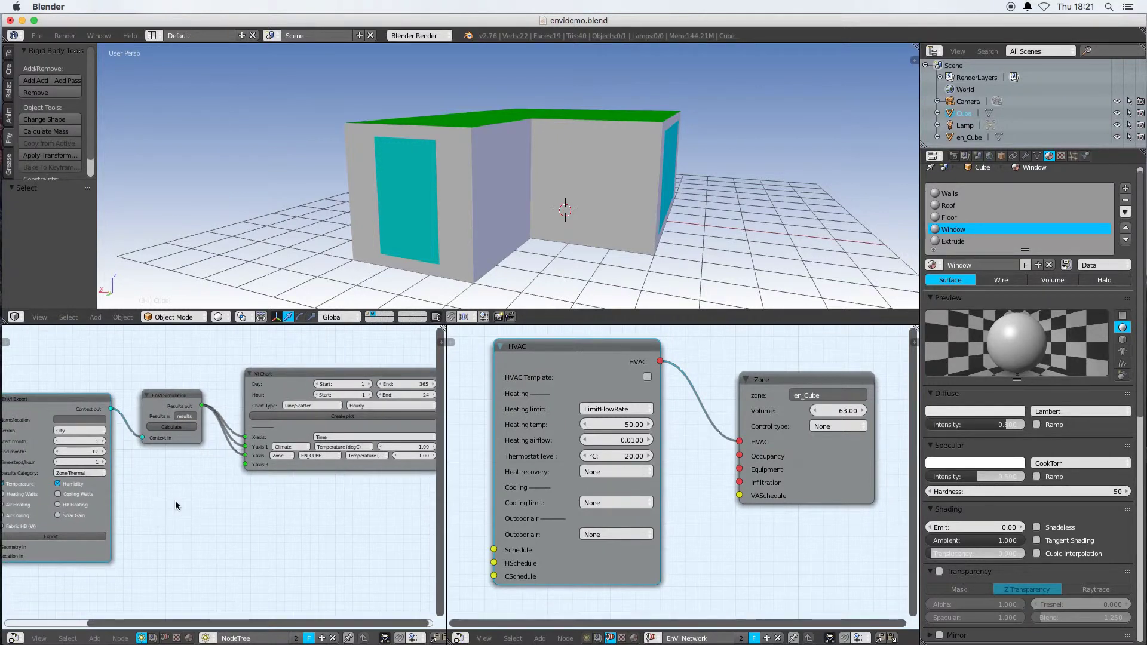
pyautogui.click(621, 441)
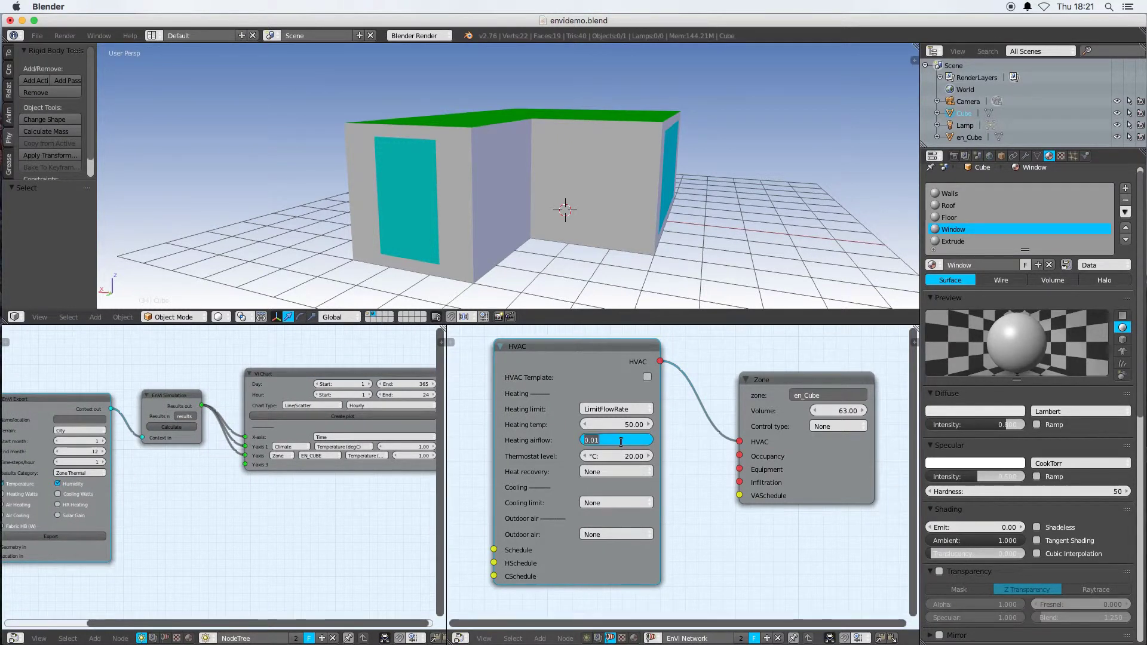
pyautogui.write('0')
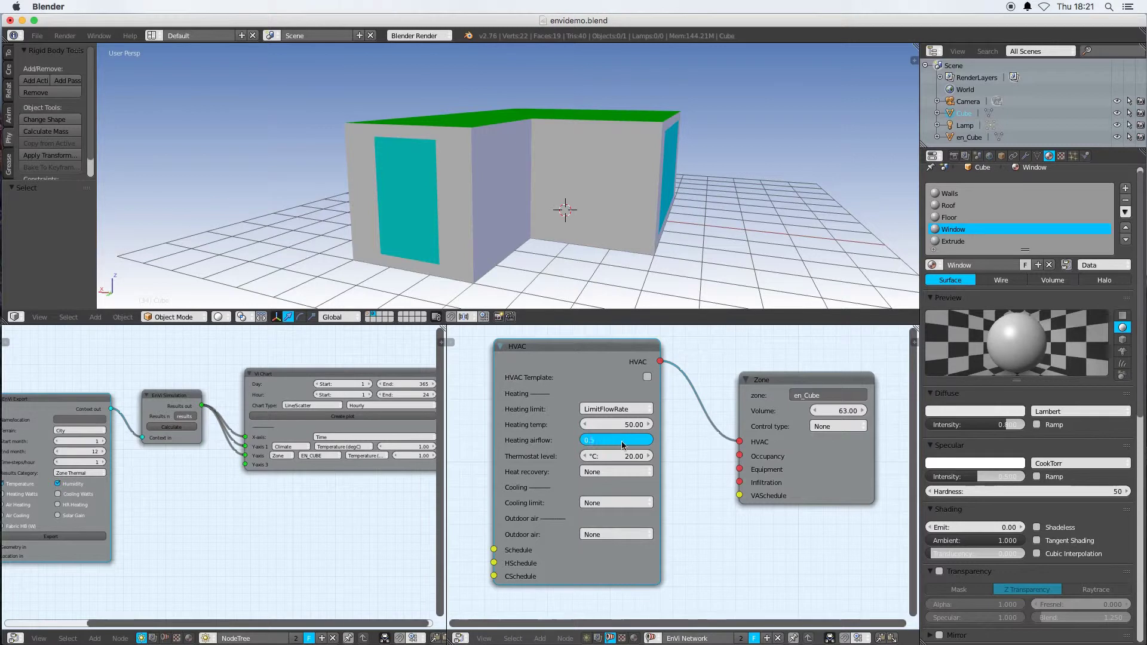
pyautogui.press('Return')
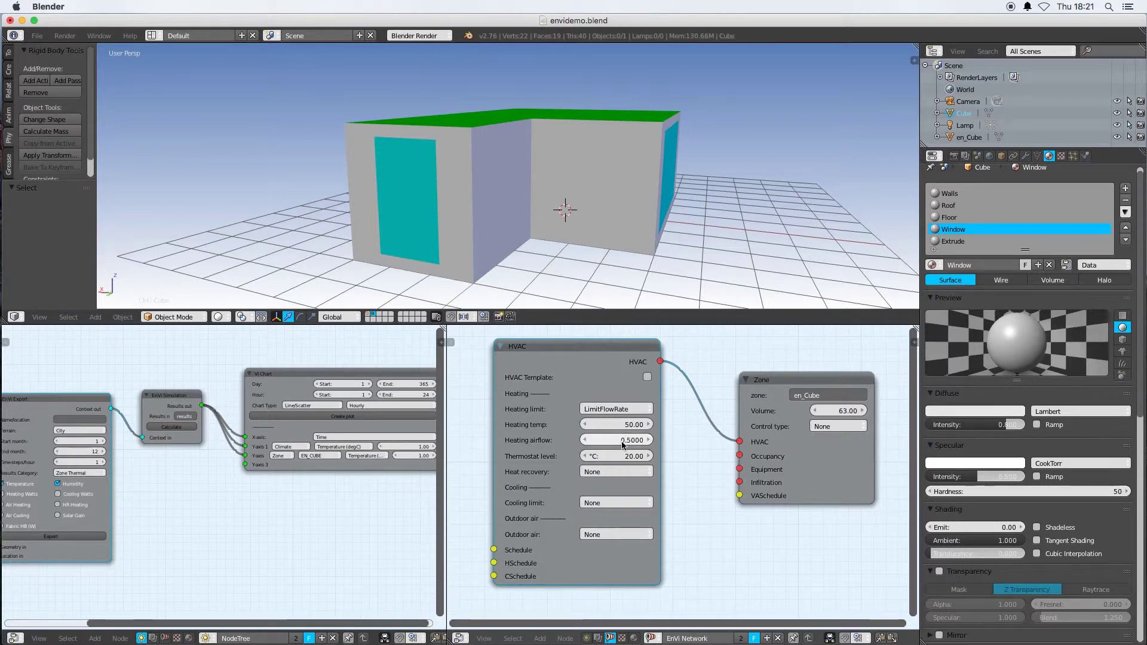
pyautogui.hscroll(-5, 222, 538)
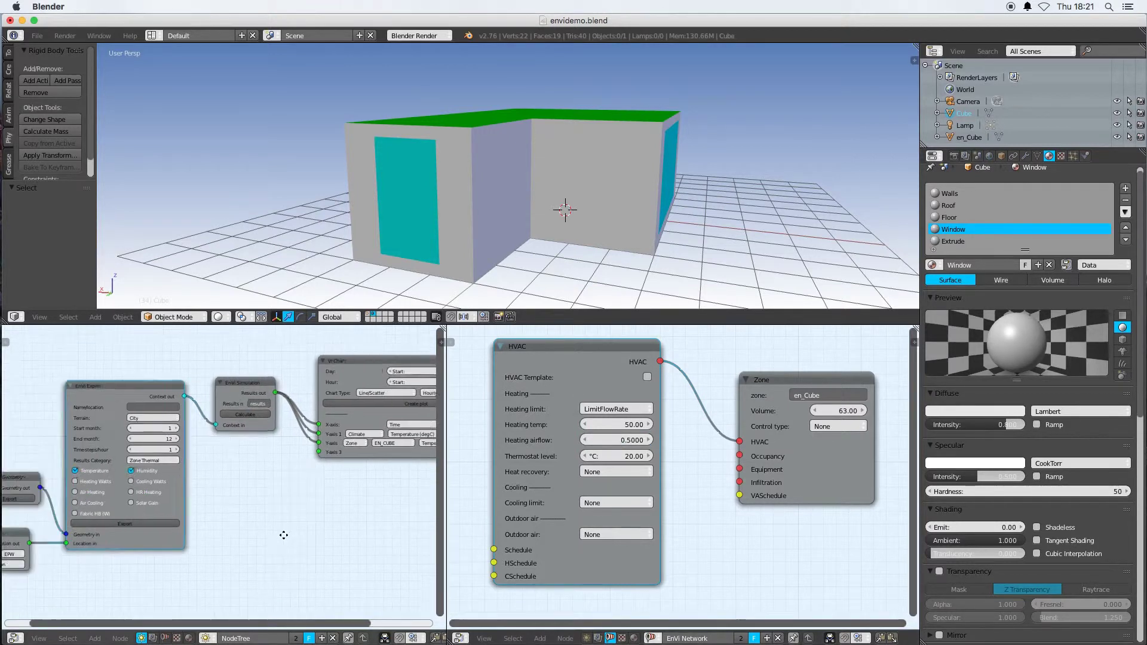
pyautogui.click(80, 480)
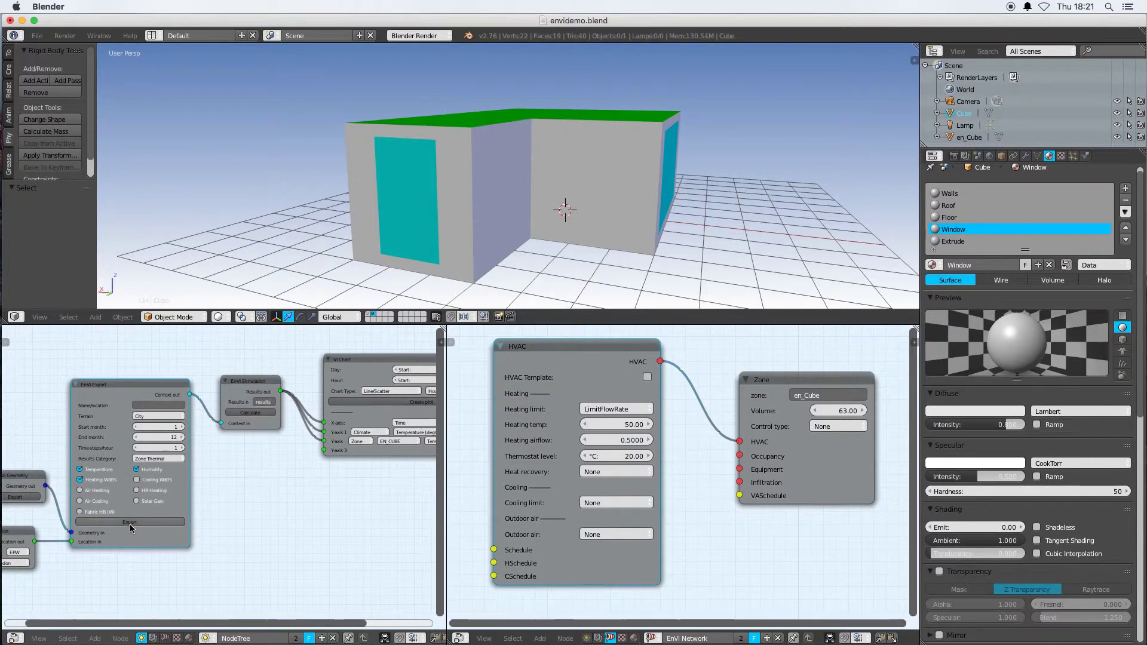
# Export and rerun the EnVi simulation, and reduce the VI Chart to a single Y-axis showing zone EN_CUBE's Heating (W)
pyautogui.moveTo(243, 457); pyautogui.dragTo(190, 500, button='middle')
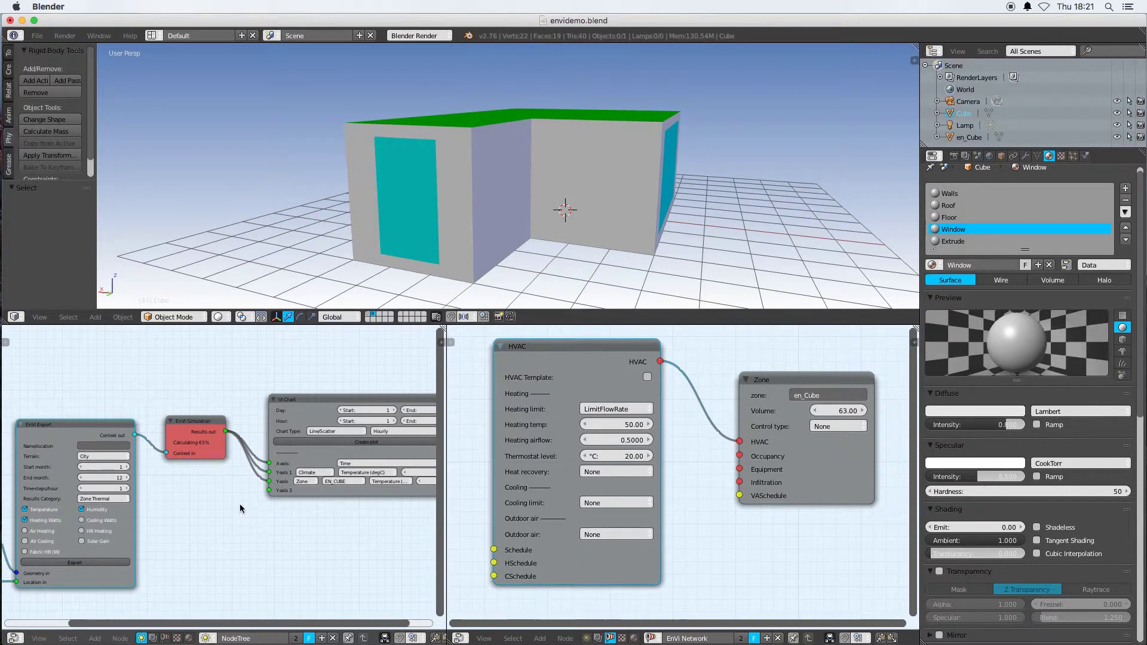
pyautogui.moveTo(321, 518); pyautogui.dragTo(230, 505, button='middle')
pyautogui.click(303, 468)
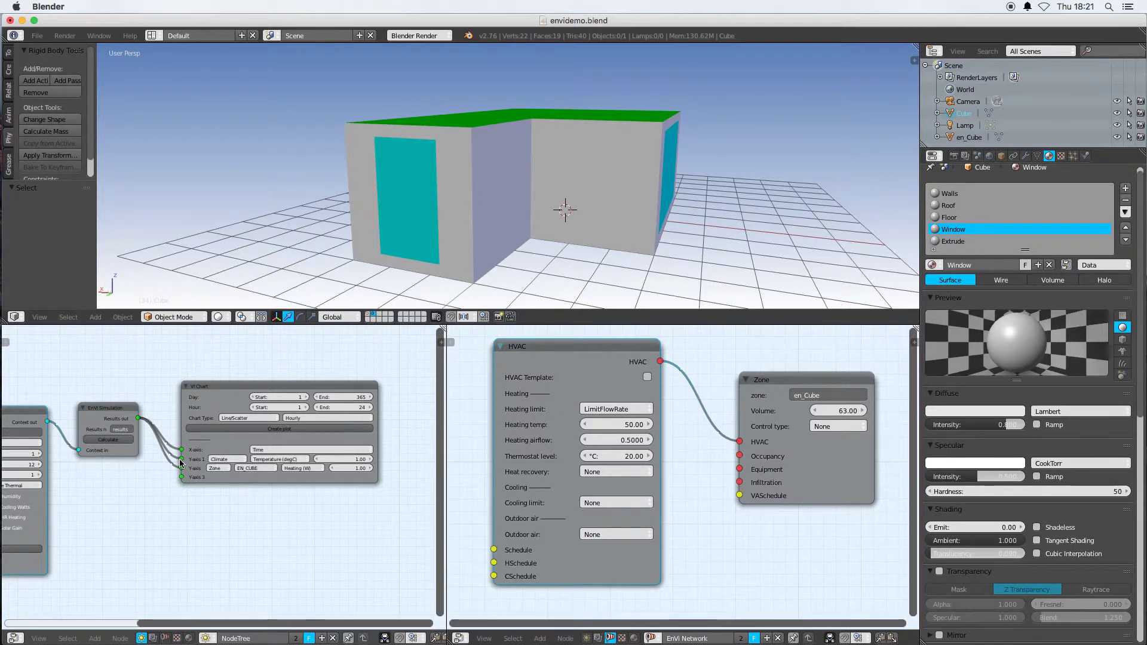
pyautogui.moveTo(181, 463); pyautogui.dragTo(181, 459)
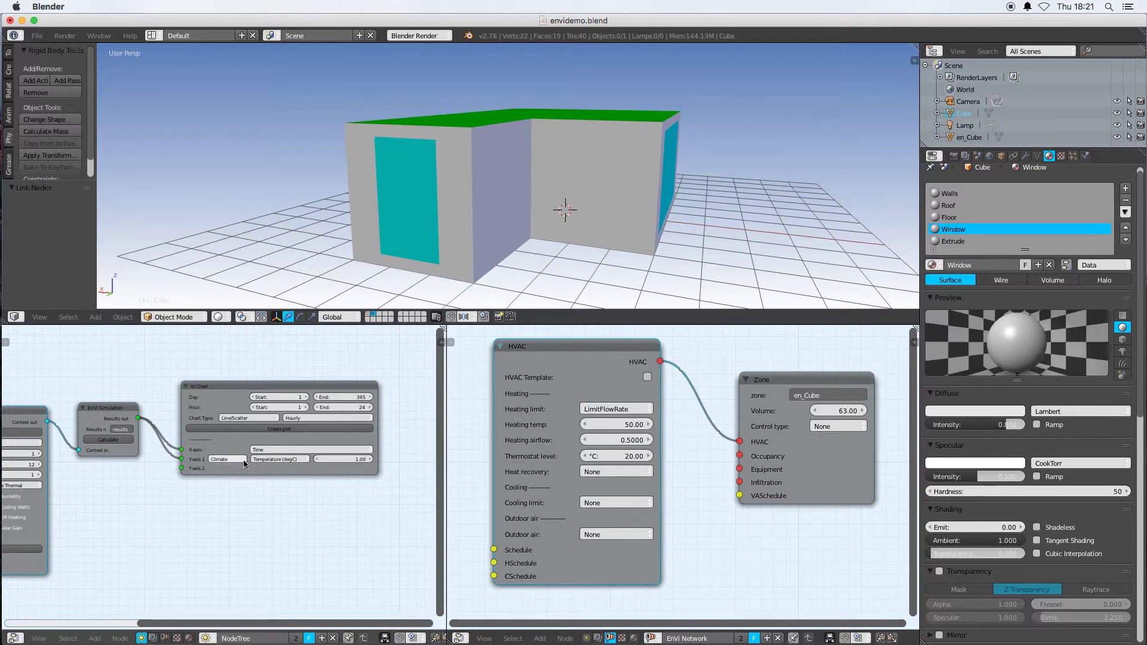
pyautogui.click(224, 458)
pyautogui.click(230, 433)
# Plot the zone's hourly heating, enlarge and reposition the figure to examine it, and close it
pyautogui.click(280, 429)
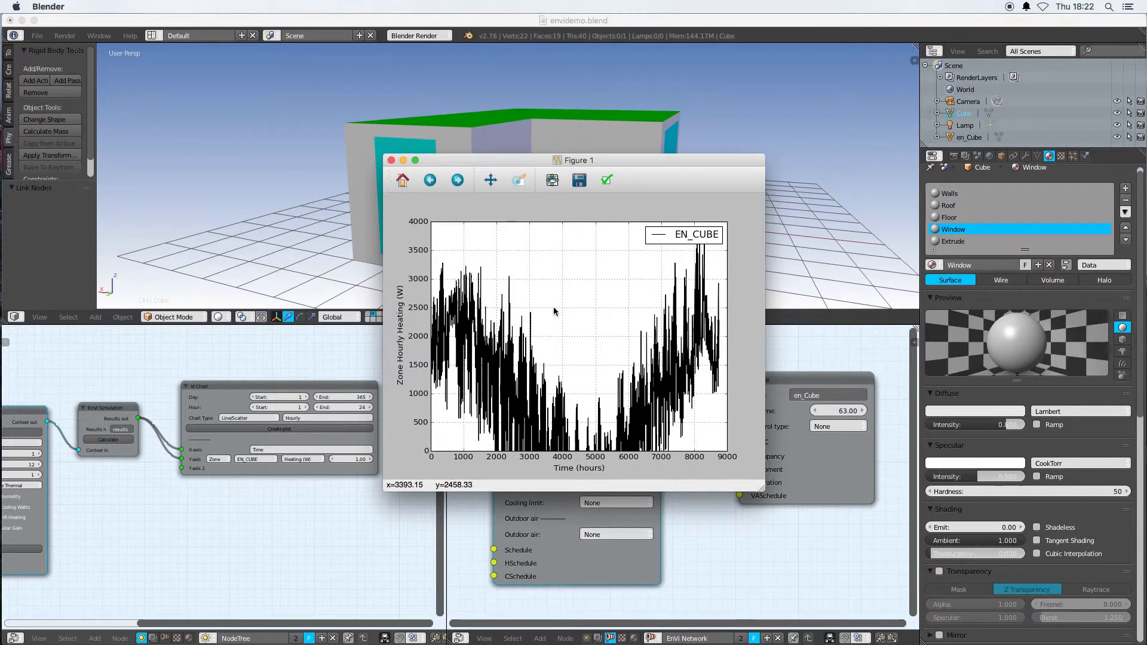
pyautogui.moveTo(640, 166); pyautogui.dragTo(594, 118)
pyautogui.moveTo(716, 442); pyautogui.dragTo(915, 576)
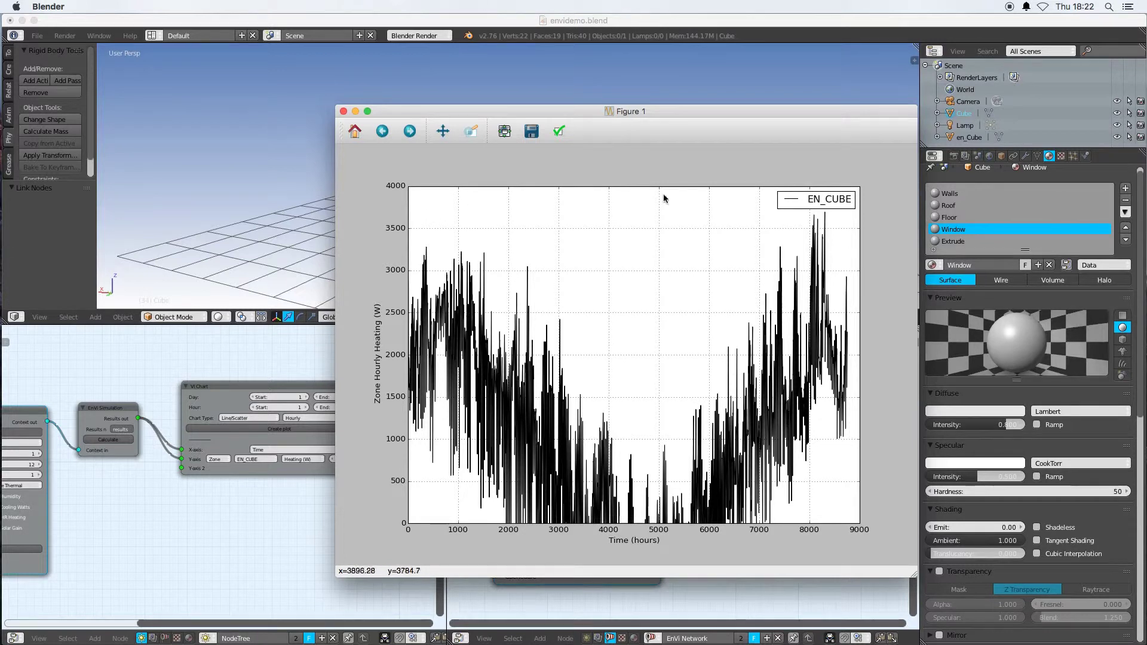
pyautogui.click(344, 112)
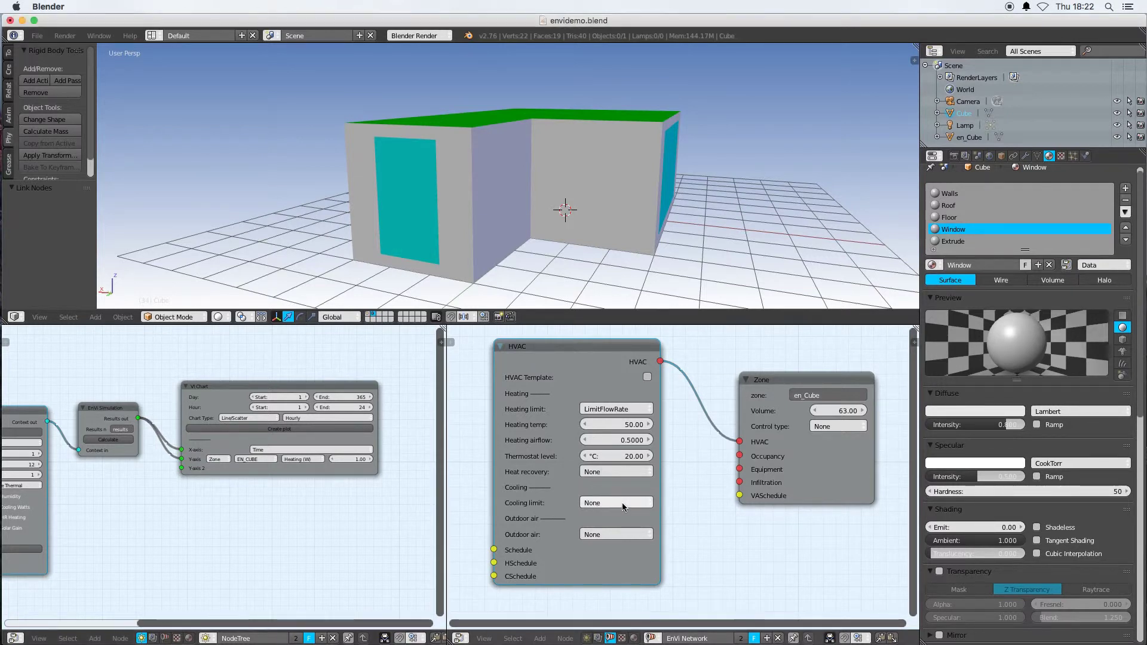
# Set the HVAC node's cooling limit to LimitCapacity and its cooling thermostat level to 24 °C
pyautogui.click(613, 504)
pyautogui.click(606, 474)
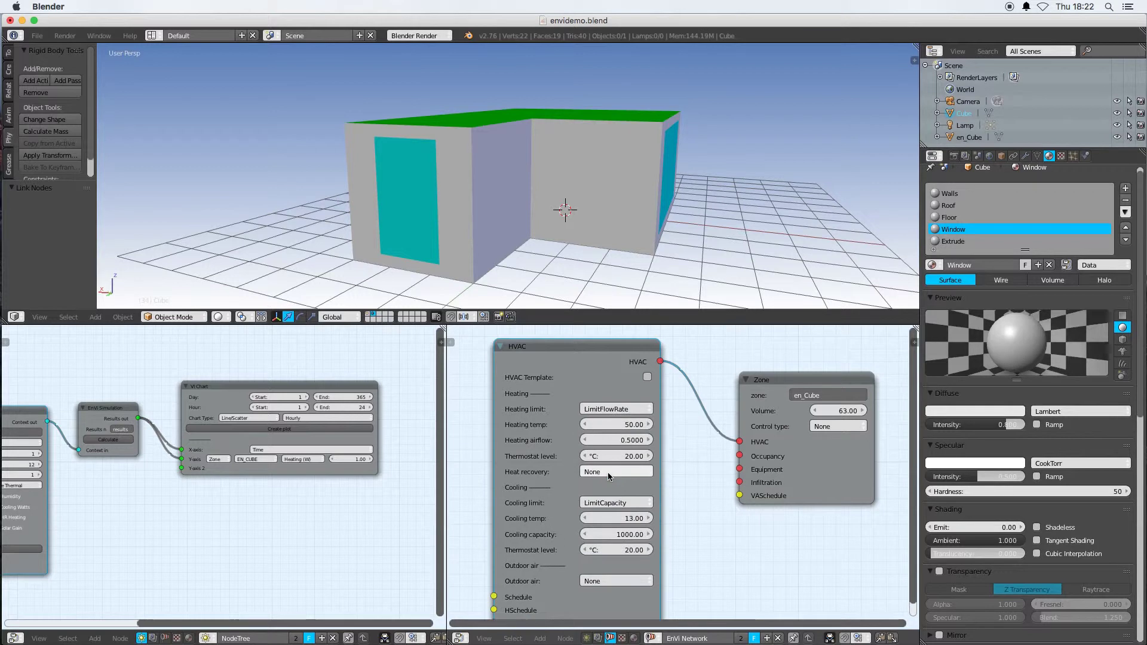
pyautogui.moveTo(672, 541); pyautogui.dragTo(734, 509, button='middle')
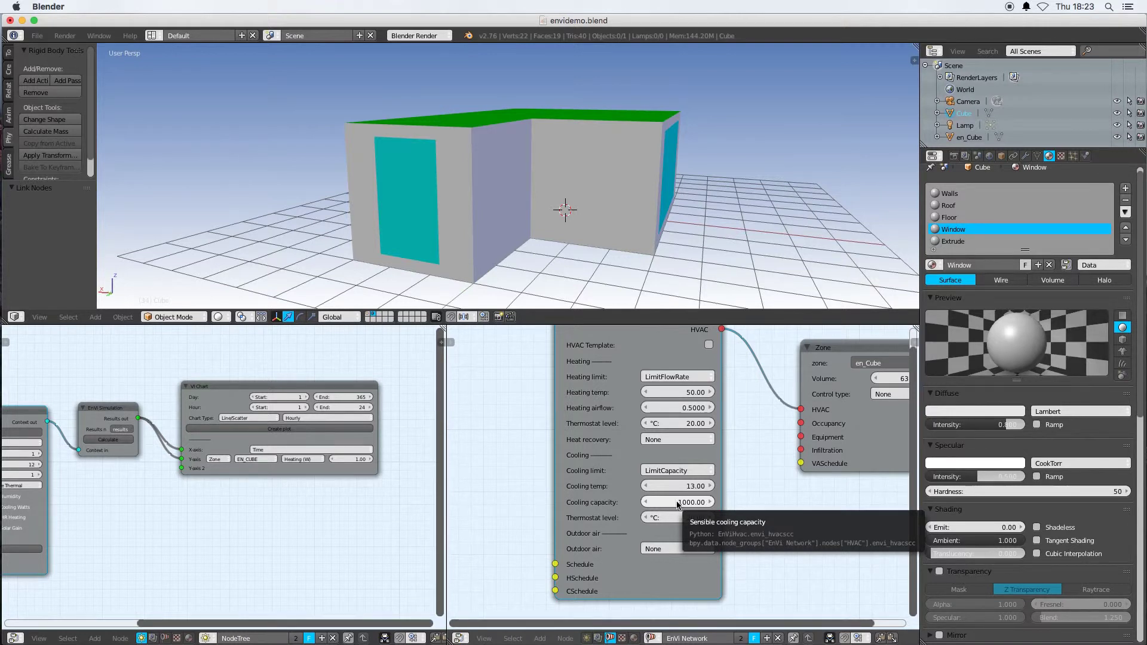
pyautogui.click(679, 517)
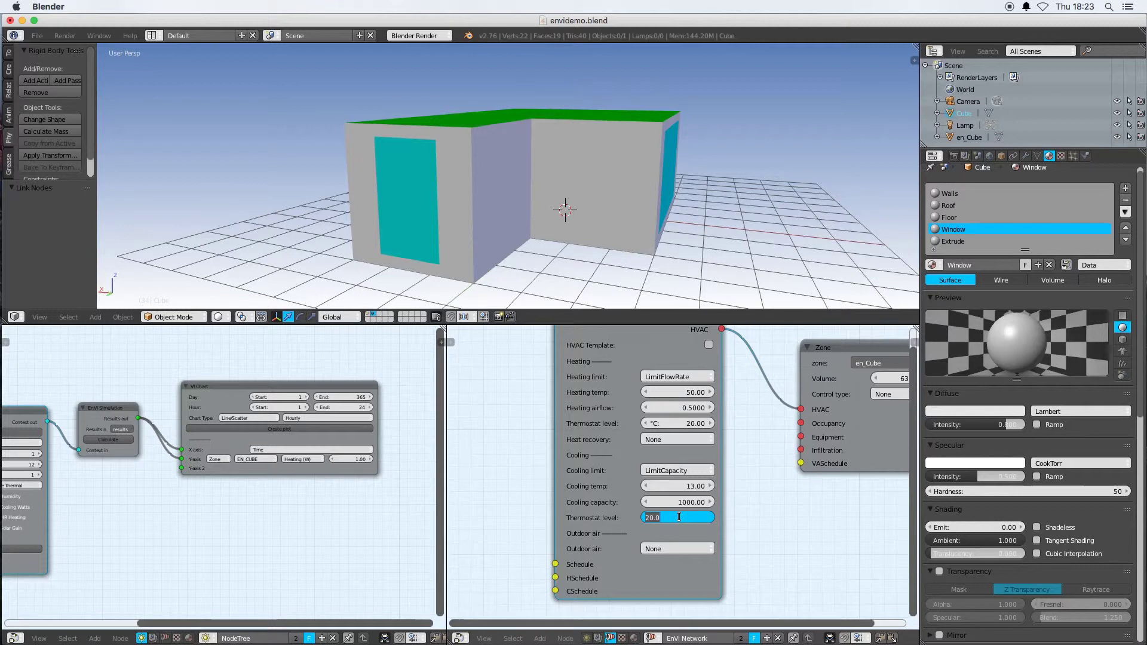
pyautogui.write('24')
pyautogui.press('Return')
# Rerun the simulation with the Cooling Watts result enabled, and link a second chart Y-axis showing zone EN_CUBE's Cooling (W)
pyautogui.moveTo(90, 522); pyautogui.dragTo(107, 482, button='middle')
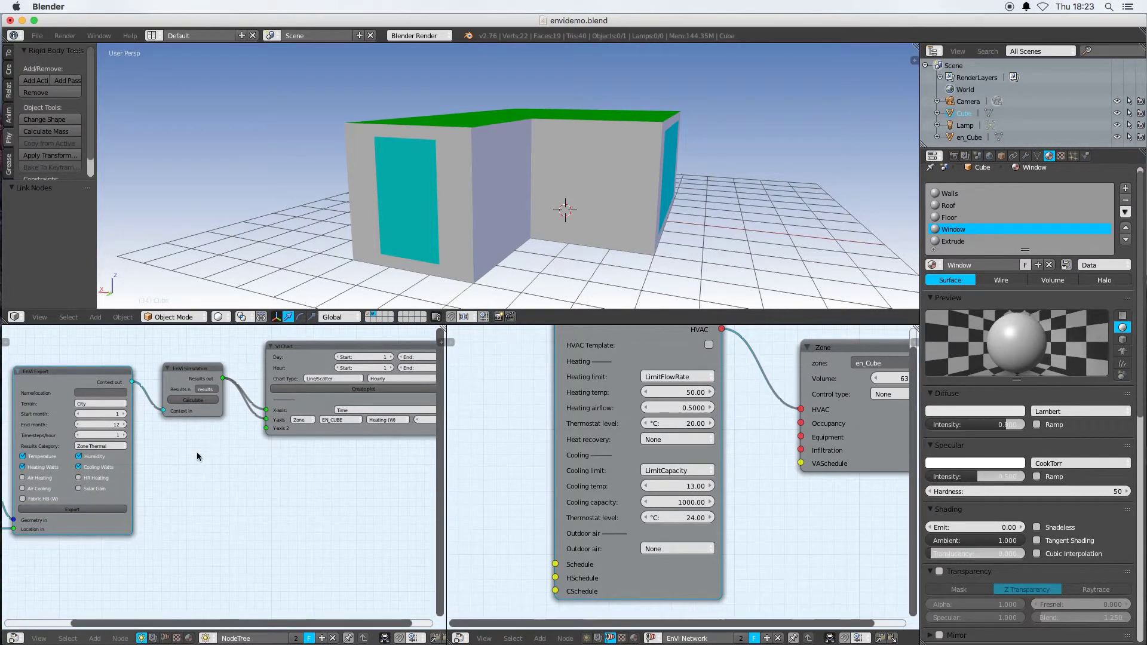
pyautogui.click(193, 399)
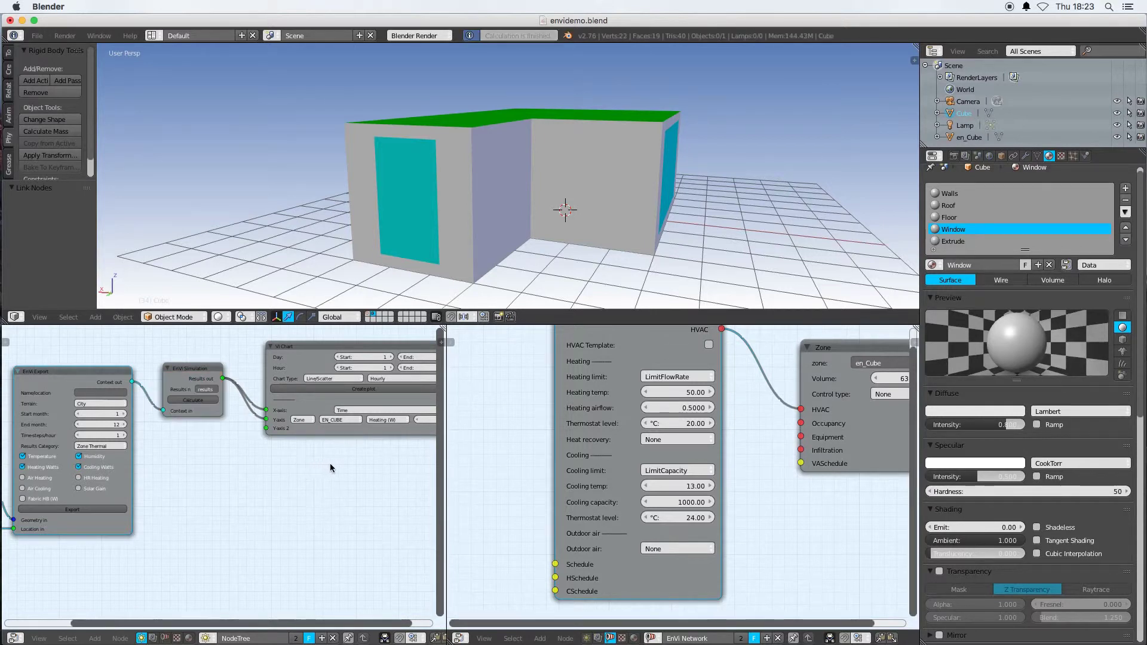
pyautogui.moveTo(329, 464); pyautogui.dragTo(210, 482, button='middle')
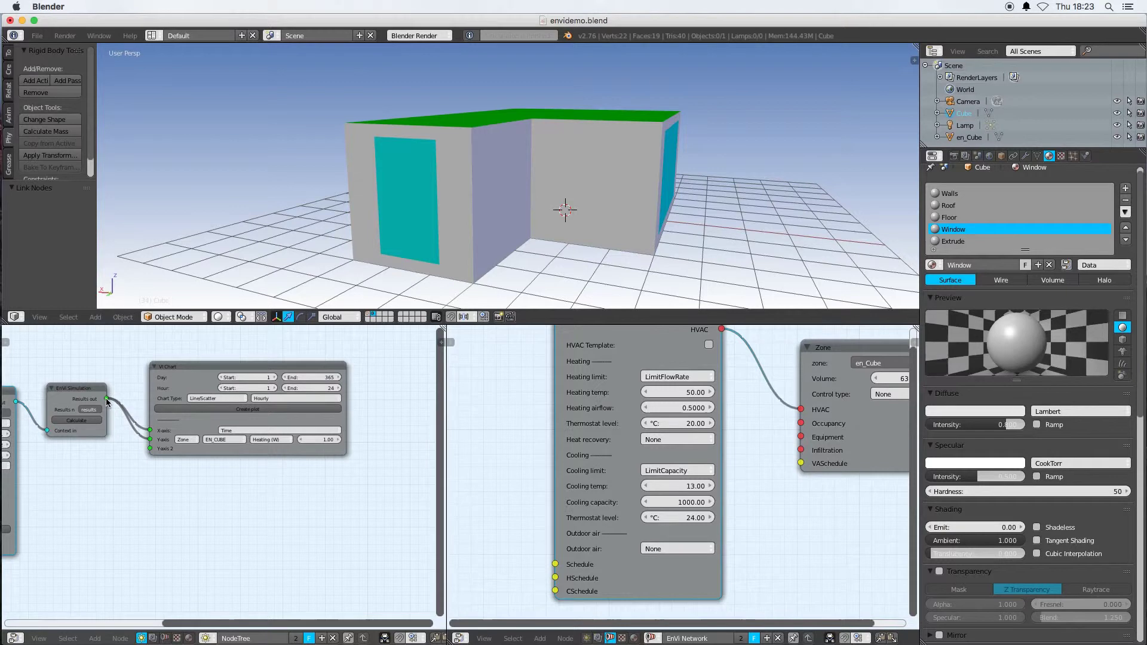
pyautogui.moveTo(106, 398); pyautogui.dragTo(153, 450)
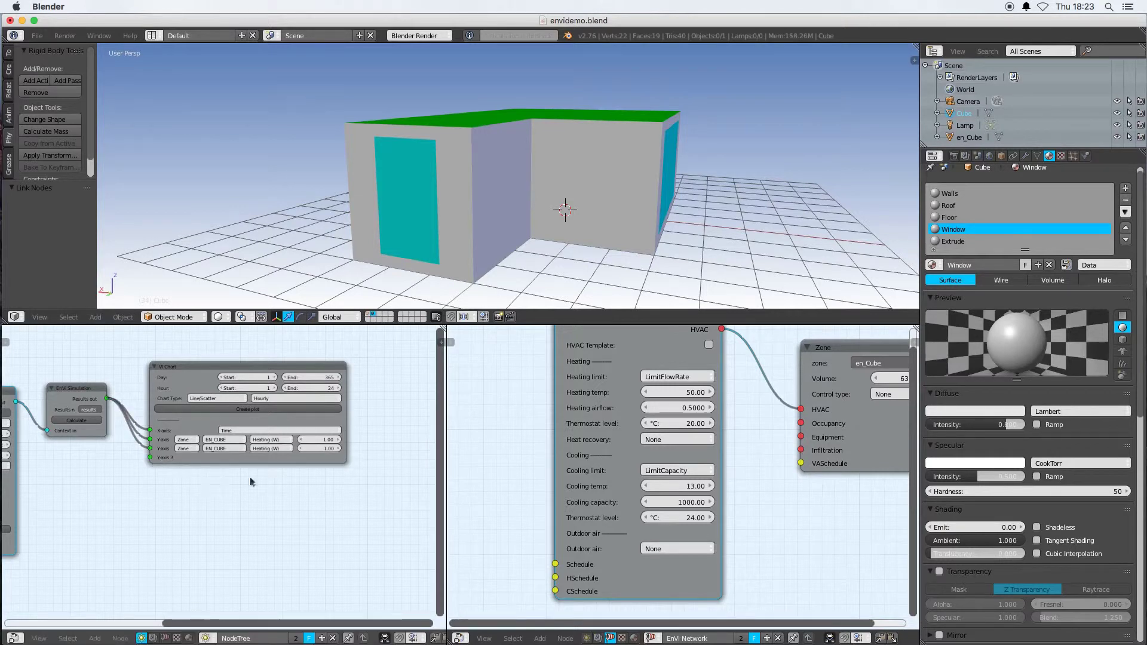
pyautogui.click(266, 449)
pyautogui.click(267, 429)
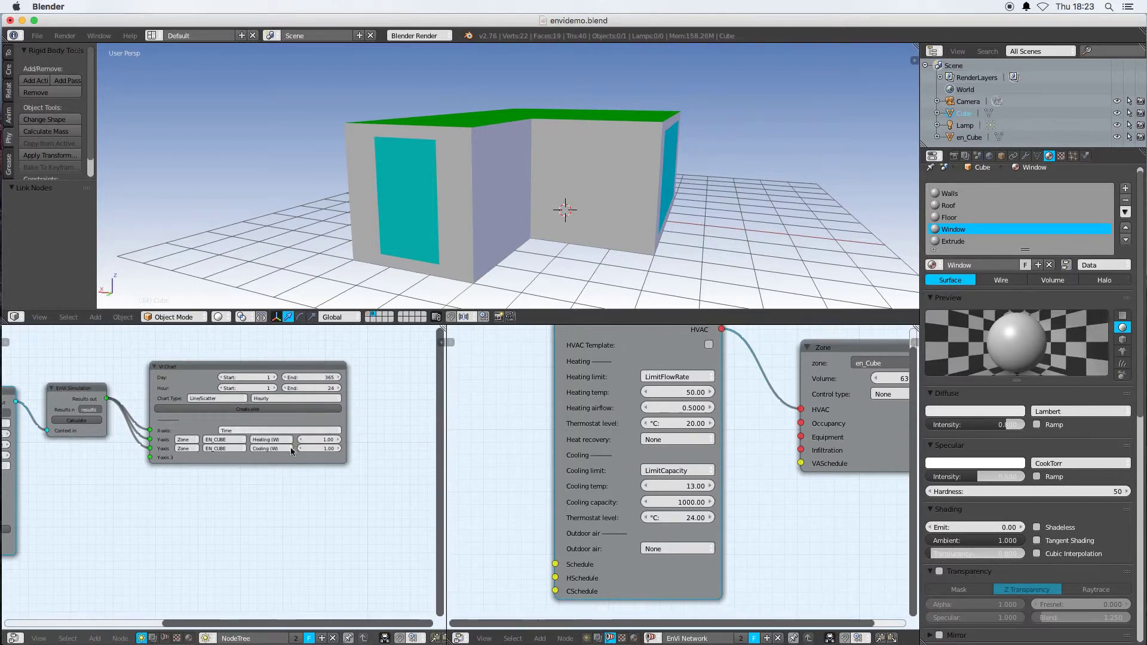
# Plot the zone's hourly heating and cooling, and change the cooling curve's line color to red (#ff2500) in the figure options
pyautogui.click(256, 409)
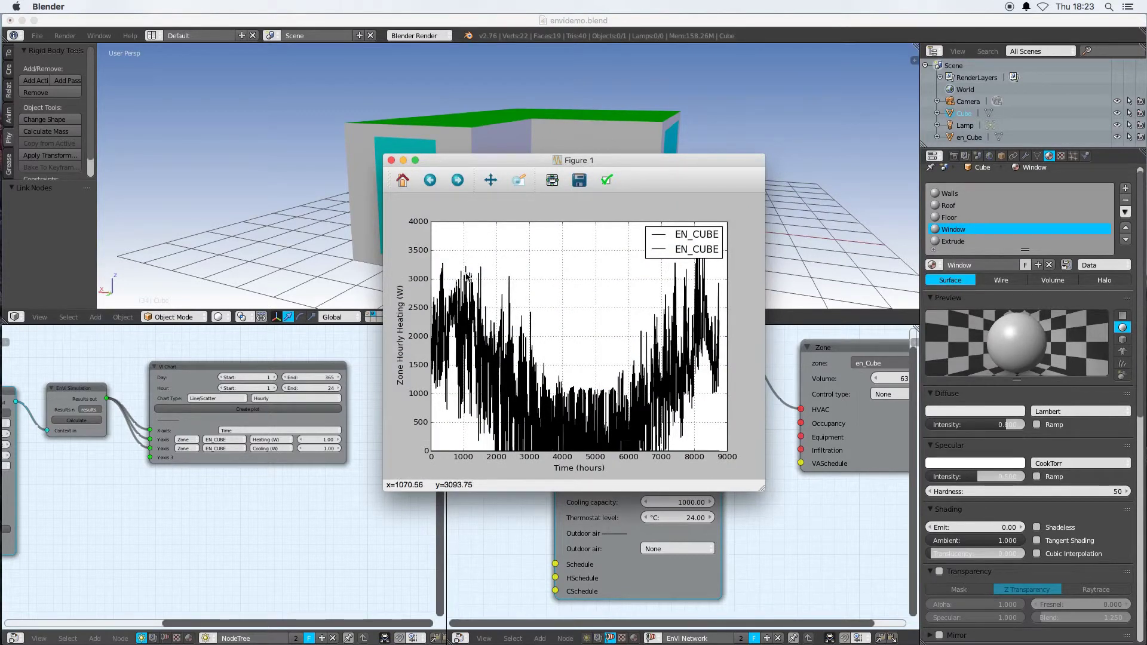
pyautogui.click(608, 181)
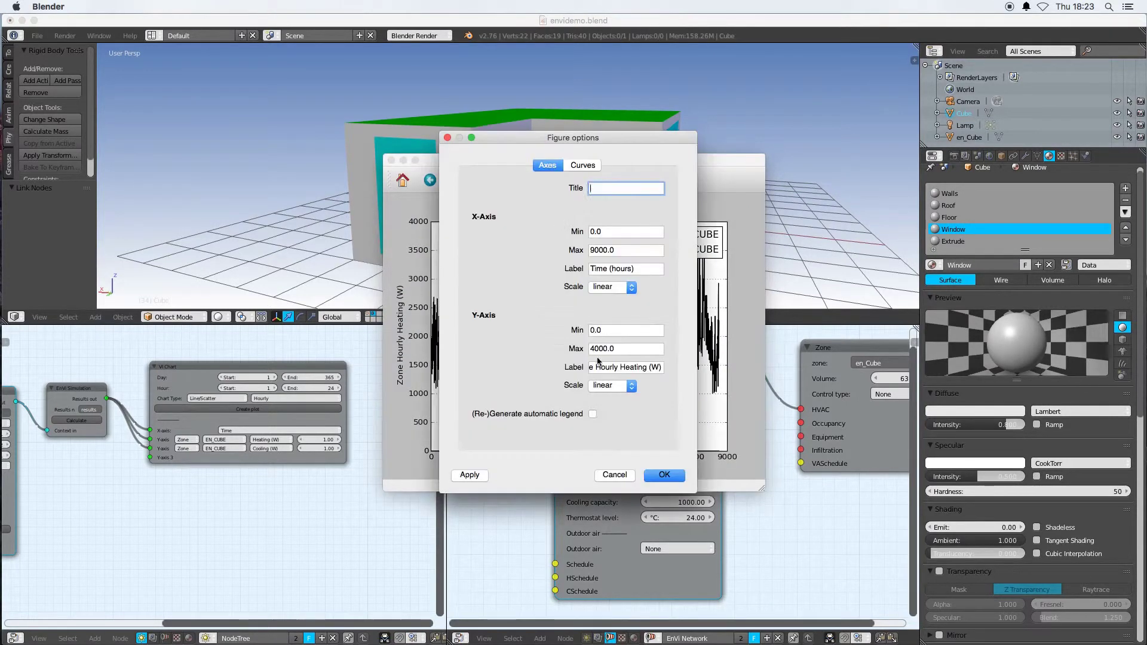
pyautogui.click(583, 165)
pyautogui.click(603, 300)
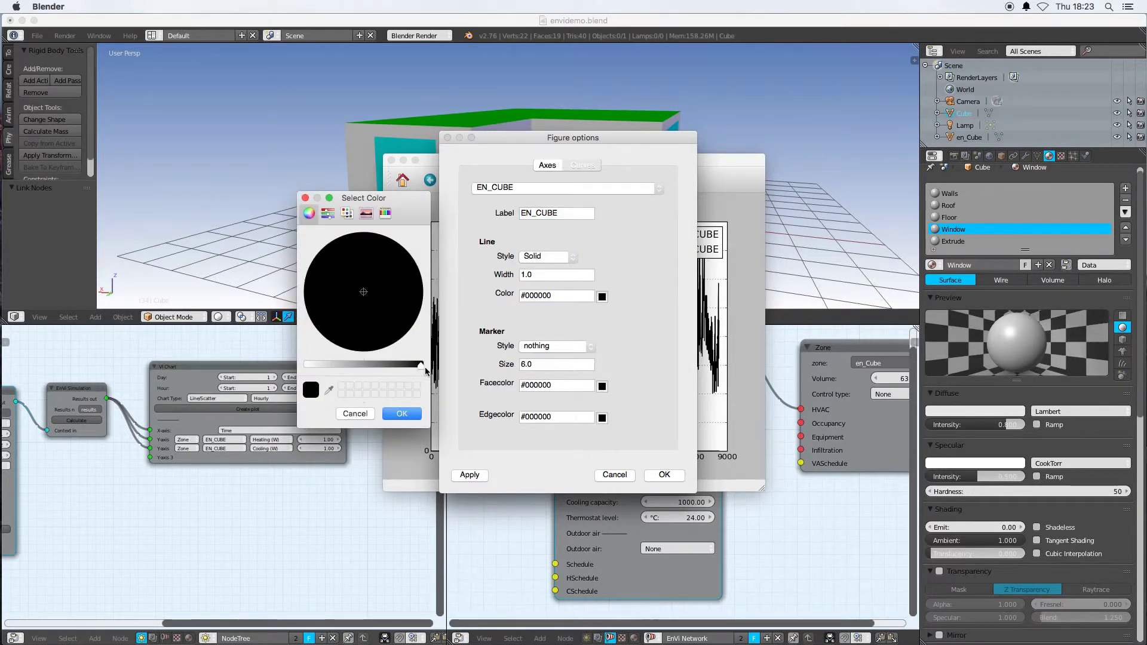
pyautogui.moveTo(422, 370); pyautogui.dragTo(270, 367)
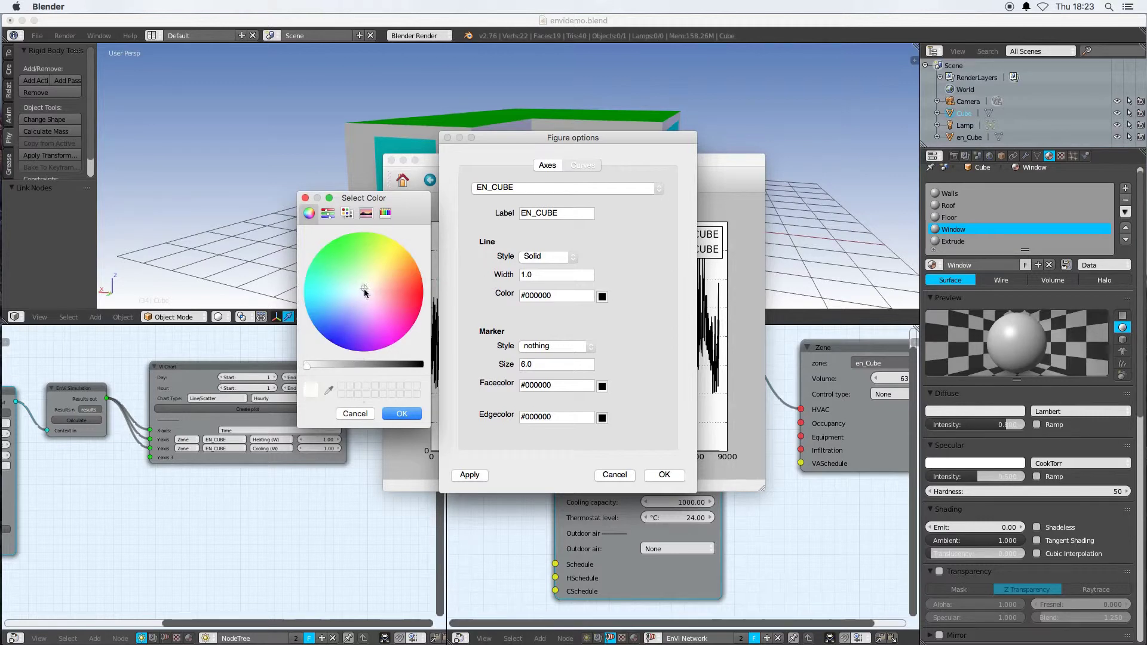
pyautogui.moveTo(364, 291); pyautogui.dragTo(421, 283)
pyautogui.click(394, 412)
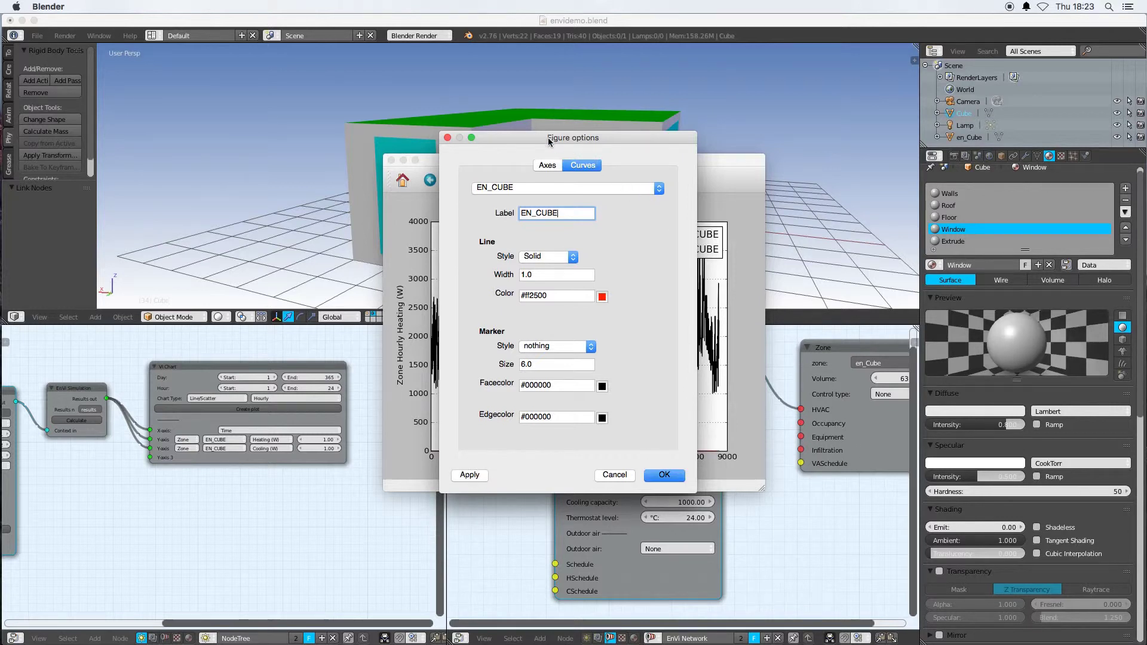
pyautogui.moveTo(549, 141); pyautogui.dragTo(781, 118)
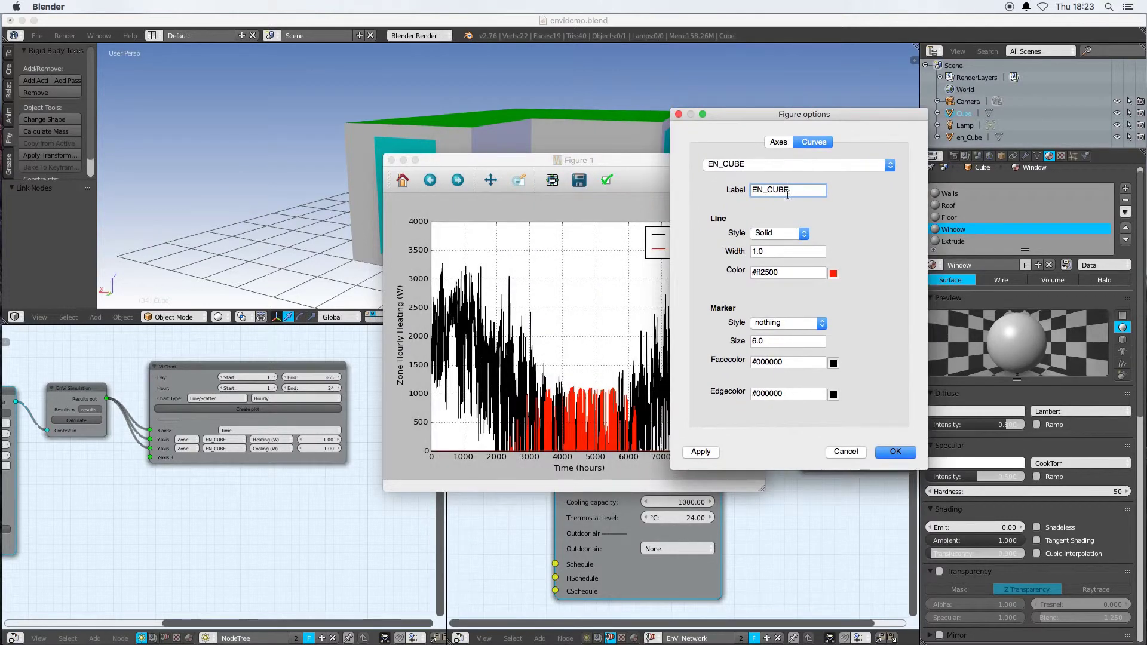
pyautogui.click(895, 453)
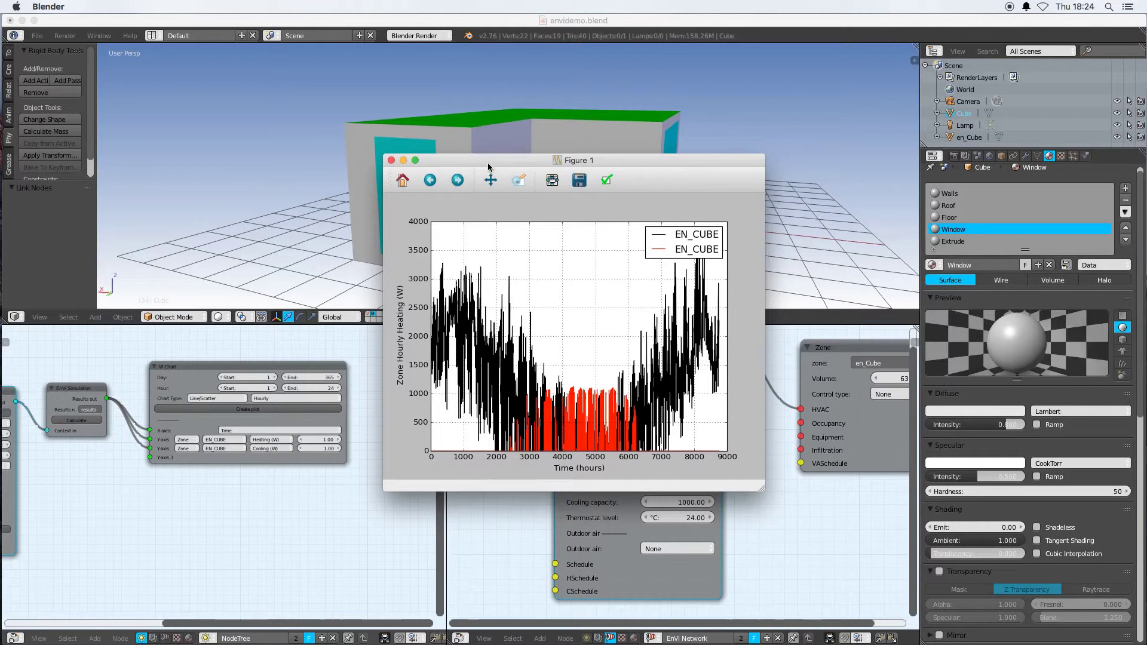
# Enlarge and reposition the combined heating and cooling figure to examine both curves over the year
pyautogui.moveTo(489, 168); pyautogui.dragTo(360, 98)
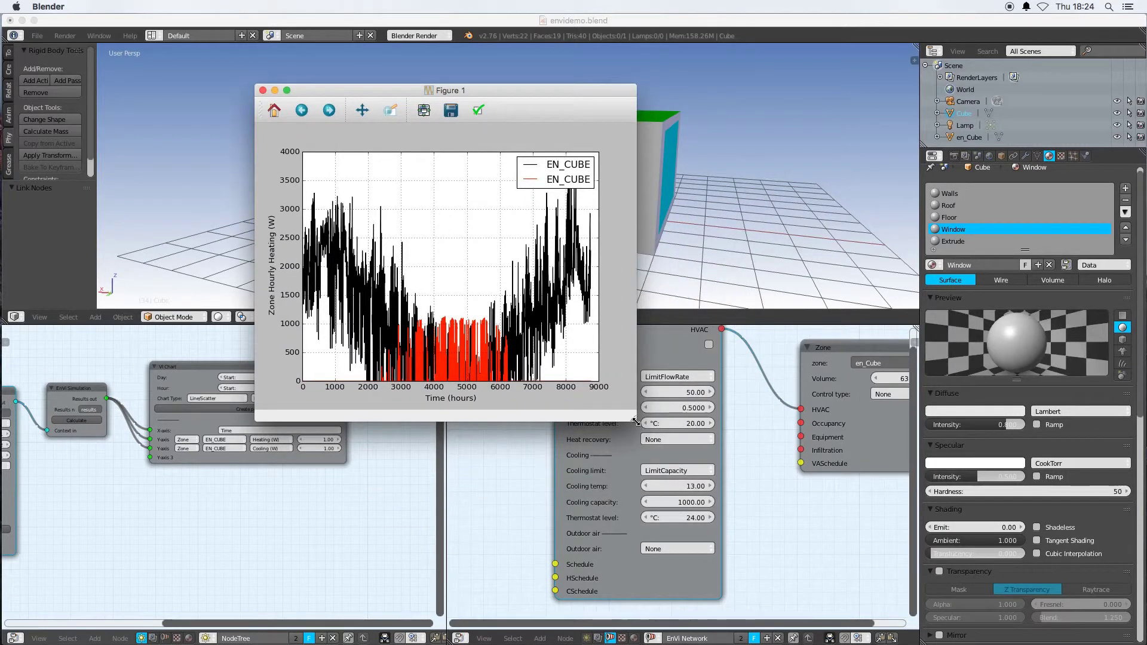
pyautogui.moveTo(707, 470); pyautogui.dragTo(948, 600)
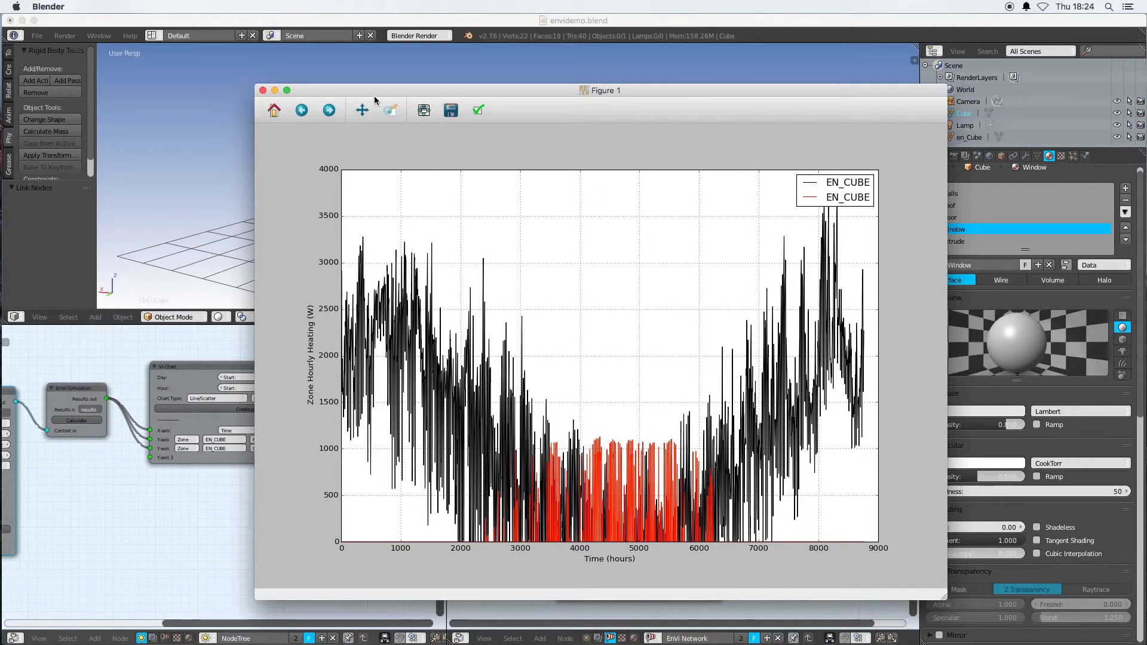
pyautogui.moveTo(369, 94); pyautogui.dragTo(415, 75)
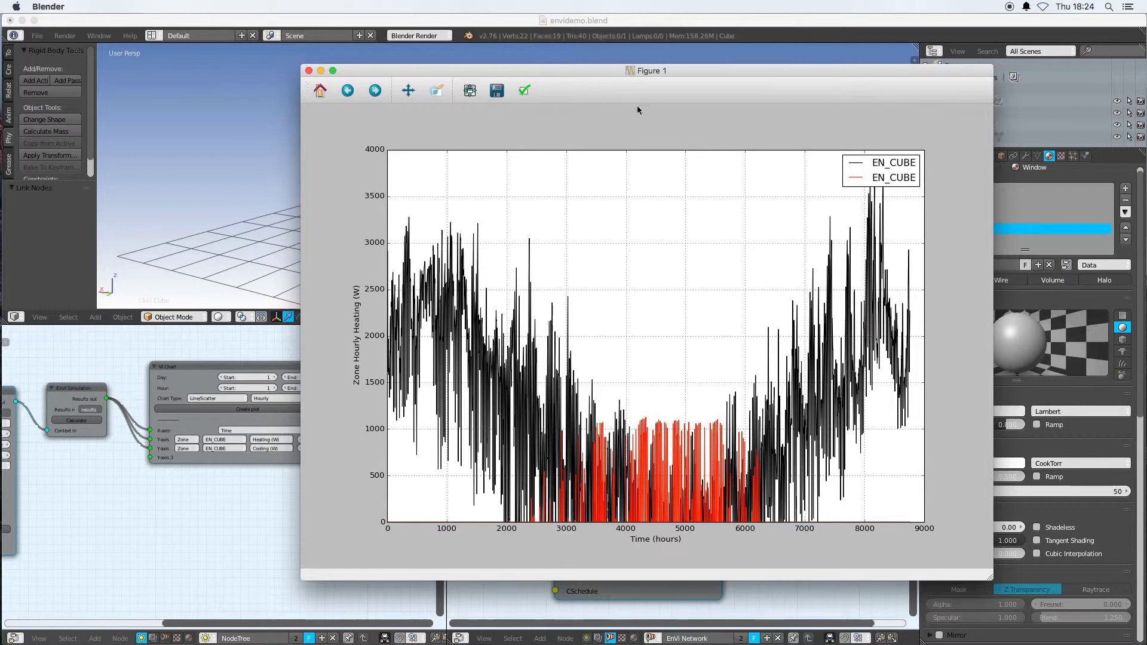
pyautogui.moveTo(613, 70); pyautogui.dragTo(528, 122)
# Move the windows aside to check for other open figures, close the heating and cooling figure, and restore the Blender window's position
pyautogui.moveTo(3, 436)
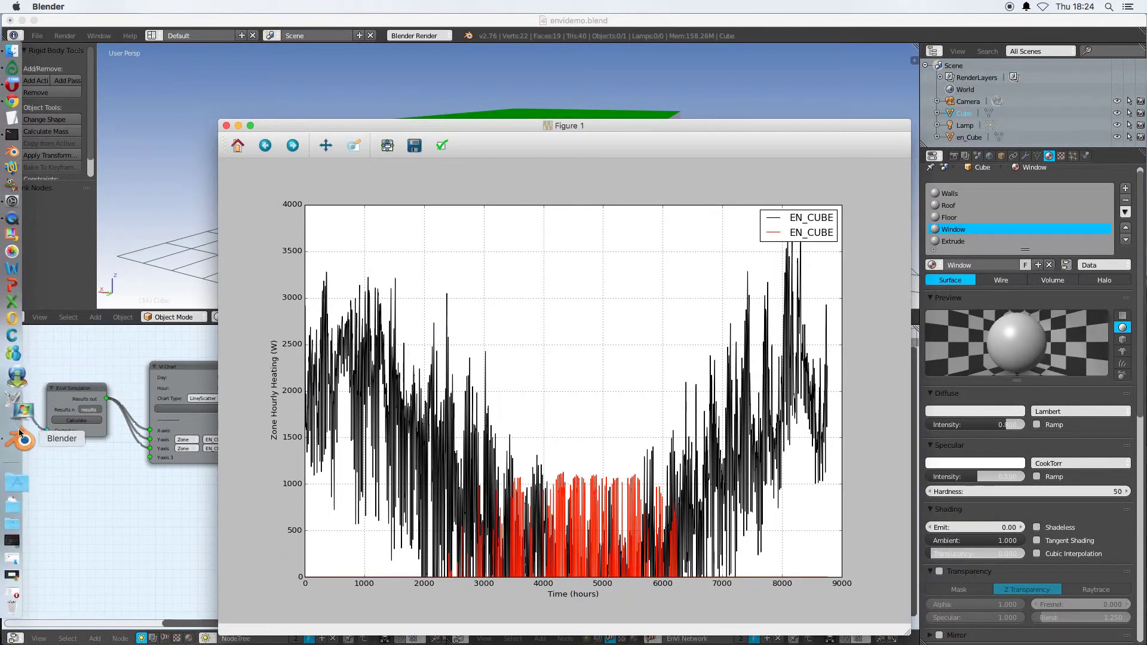
pyautogui.rightClick(25, 438)
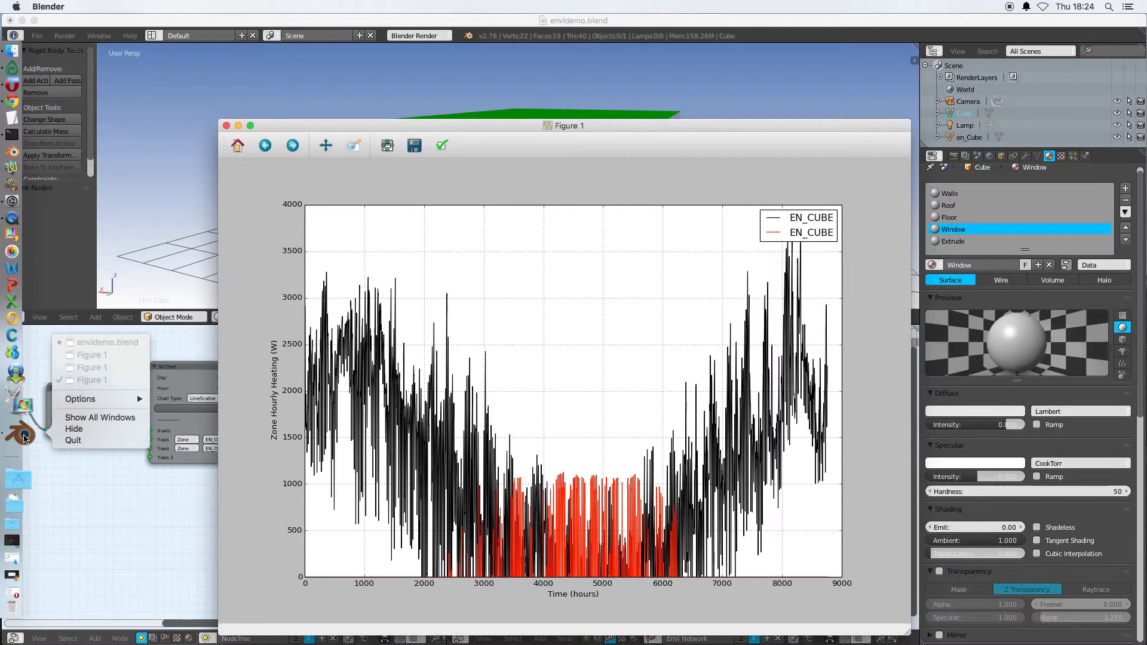
pyautogui.click(85, 373)
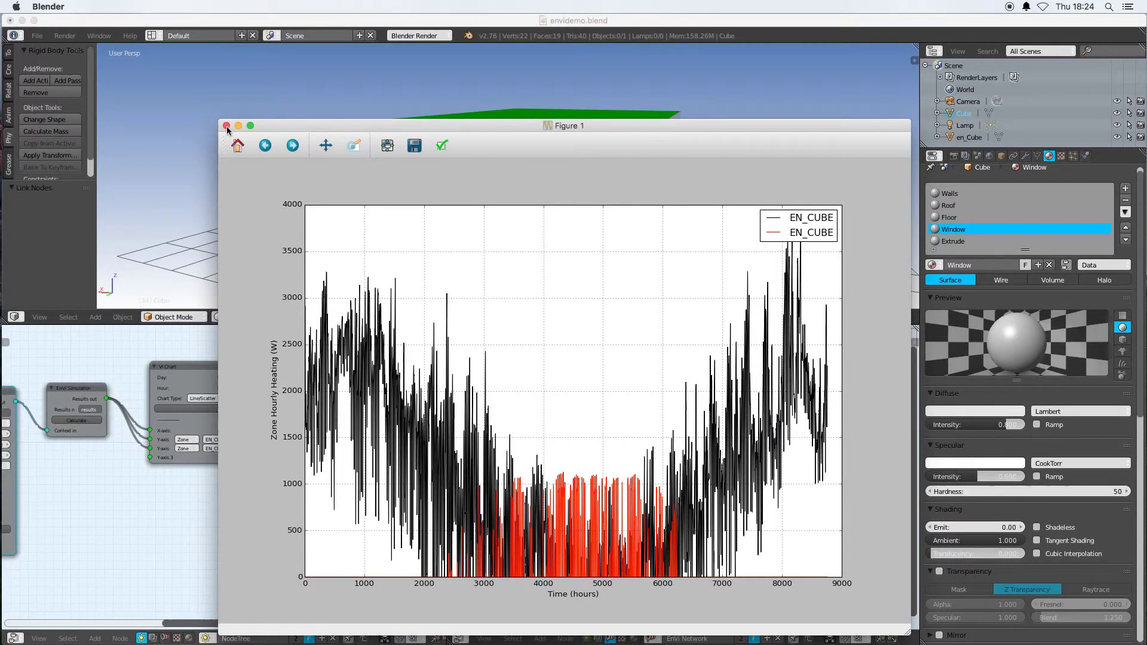
pyautogui.moveTo(615, 126); pyautogui.dragTo(507, 100)
pyautogui.moveTo(518, 27); pyautogui.dragTo(645, 453)
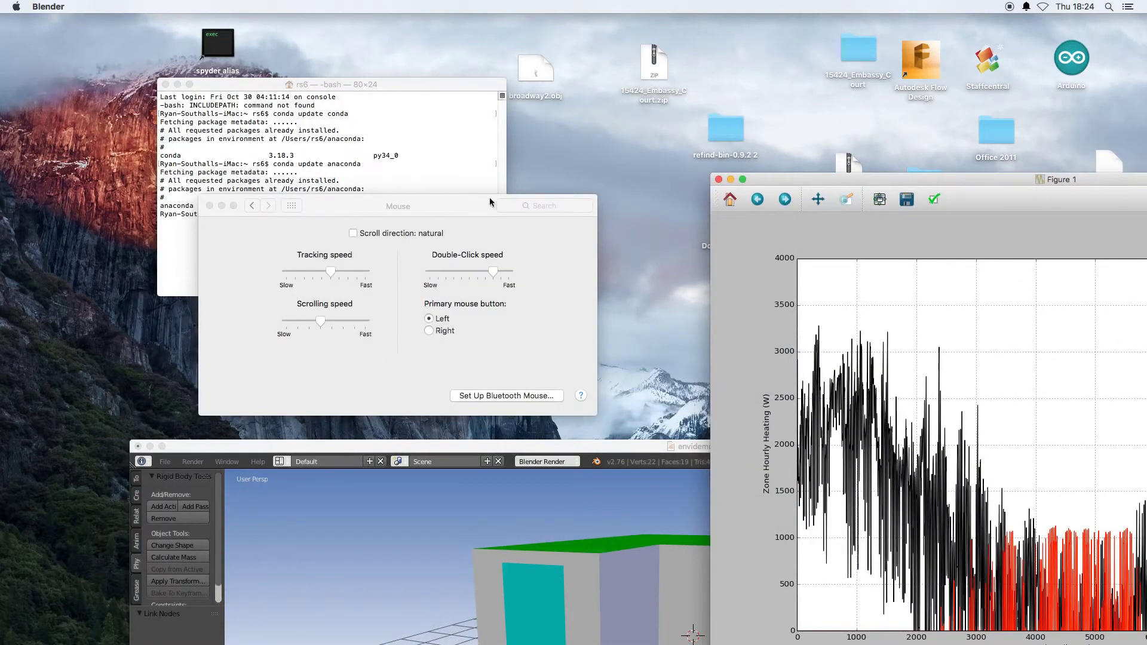
pyautogui.moveTo(770, 186); pyautogui.dragTo(321, 72)
pyautogui.click(490, 90)
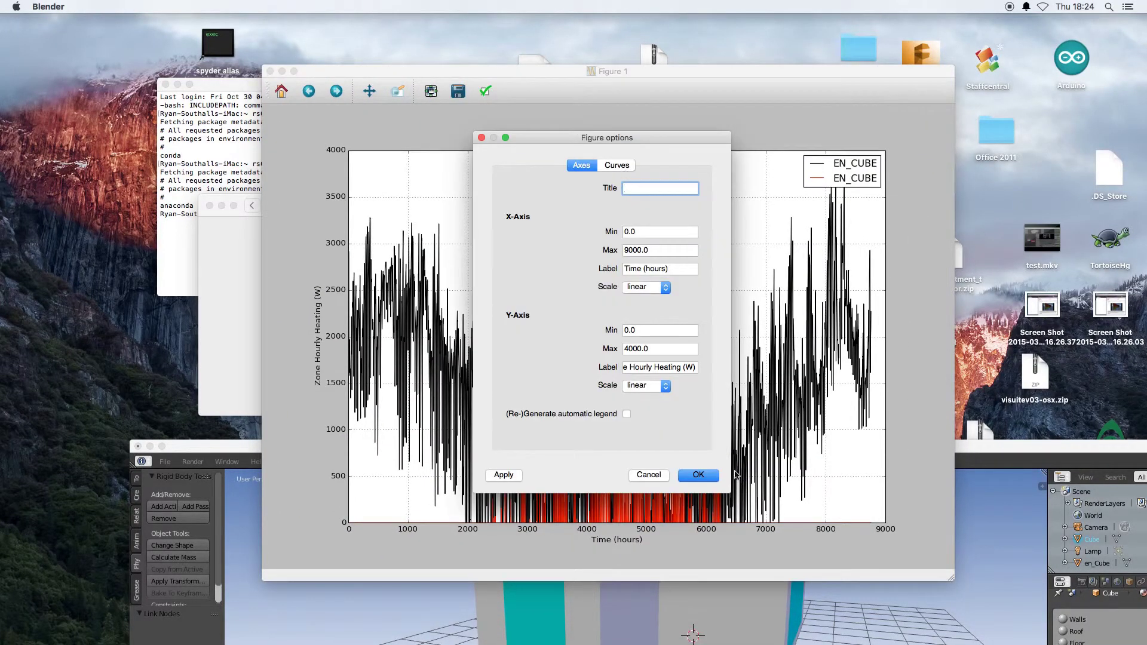
pyautogui.click(649, 475)
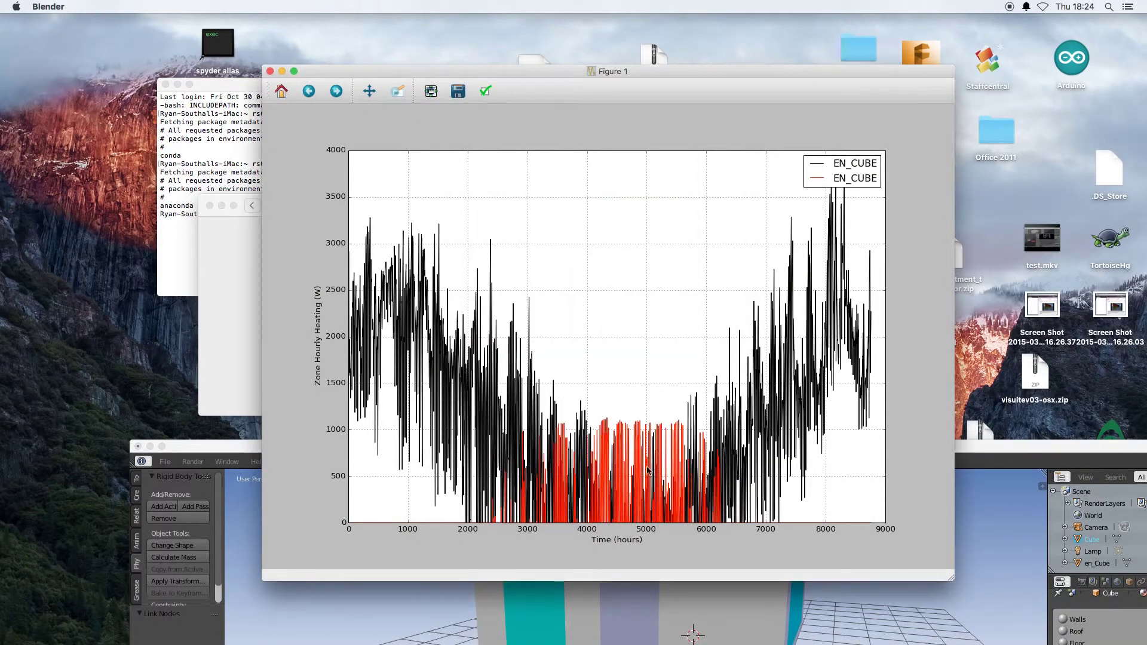
pyautogui.click(270, 72)
pyautogui.moveTo(494, 455); pyautogui.dragTo(359, 23)
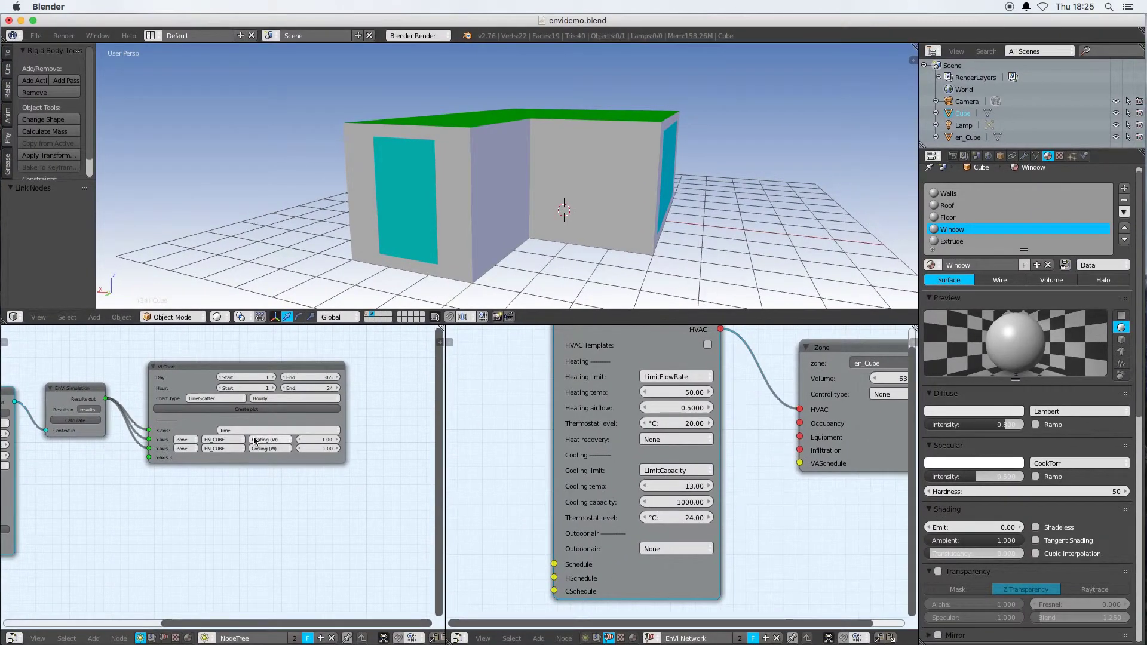
# Unlink the chart's cooling Y-axis, set the remaining one to the zone's Temperature (degC), and plot it in an enlarged figure
pyautogui.moveTo(155, 449); pyautogui.dragTo(141, 447)
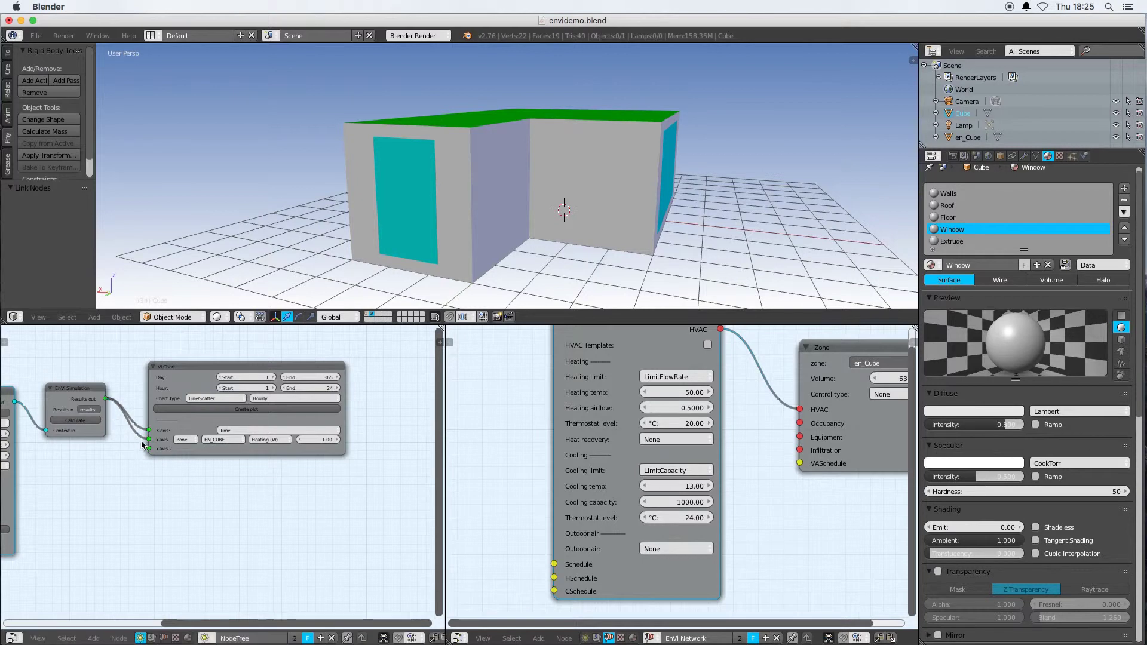
pyautogui.click(269, 439)
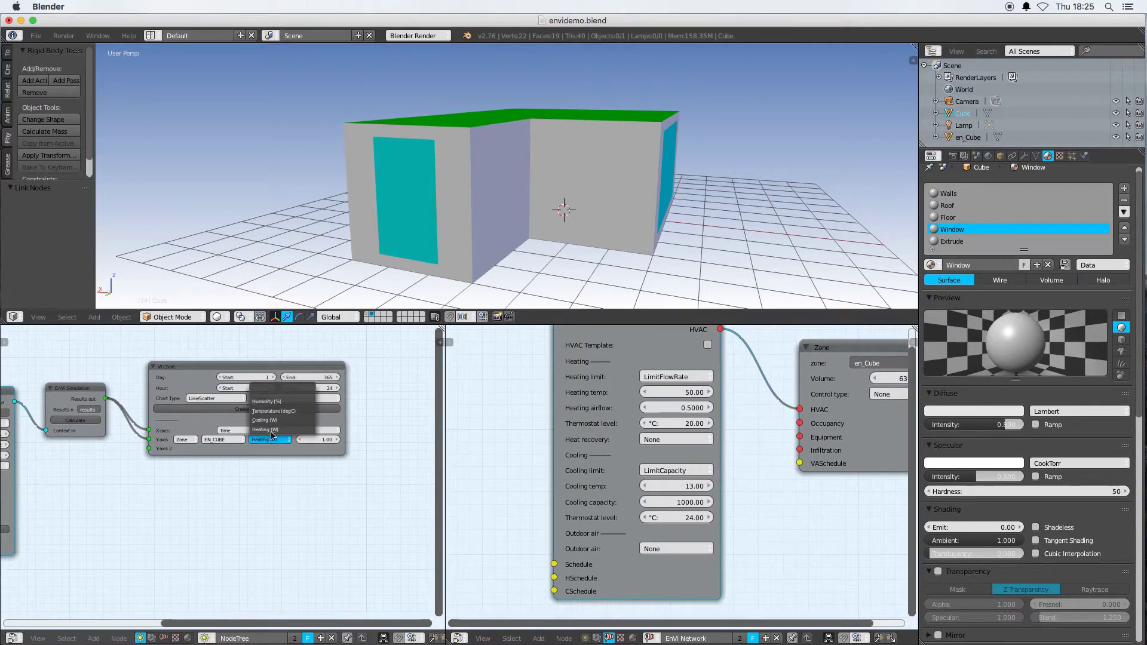
pyautogui.click(265, 411)
pyautogui.click(257, 410)
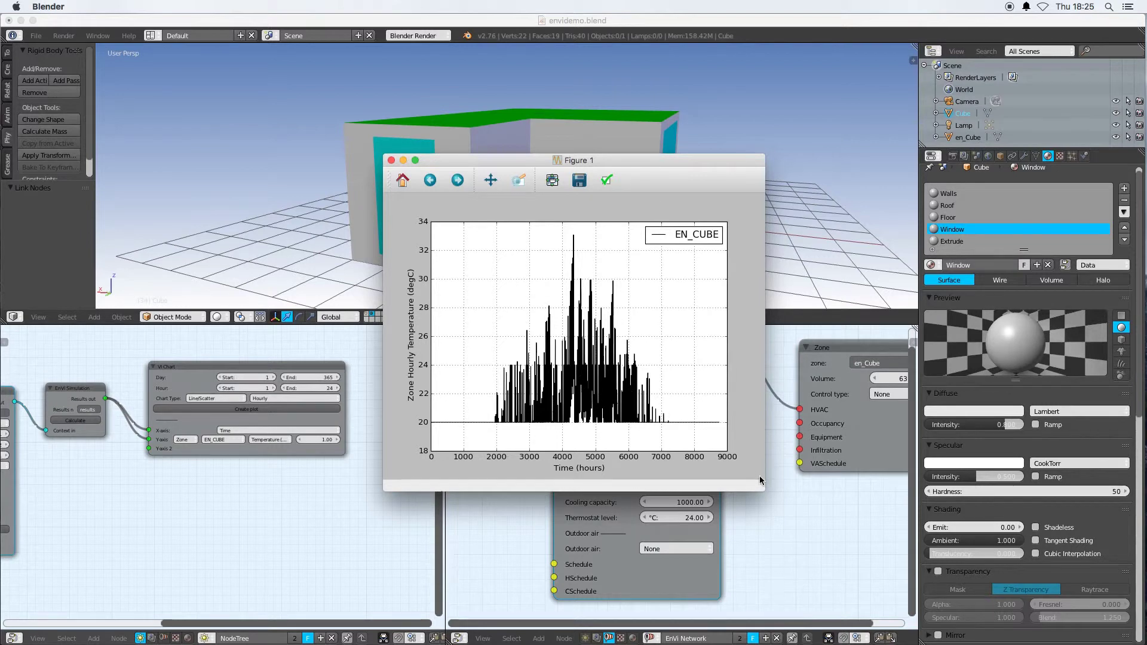
pyautogui.moveTo(386, 494); pyautogui.dragTo(109, 545)
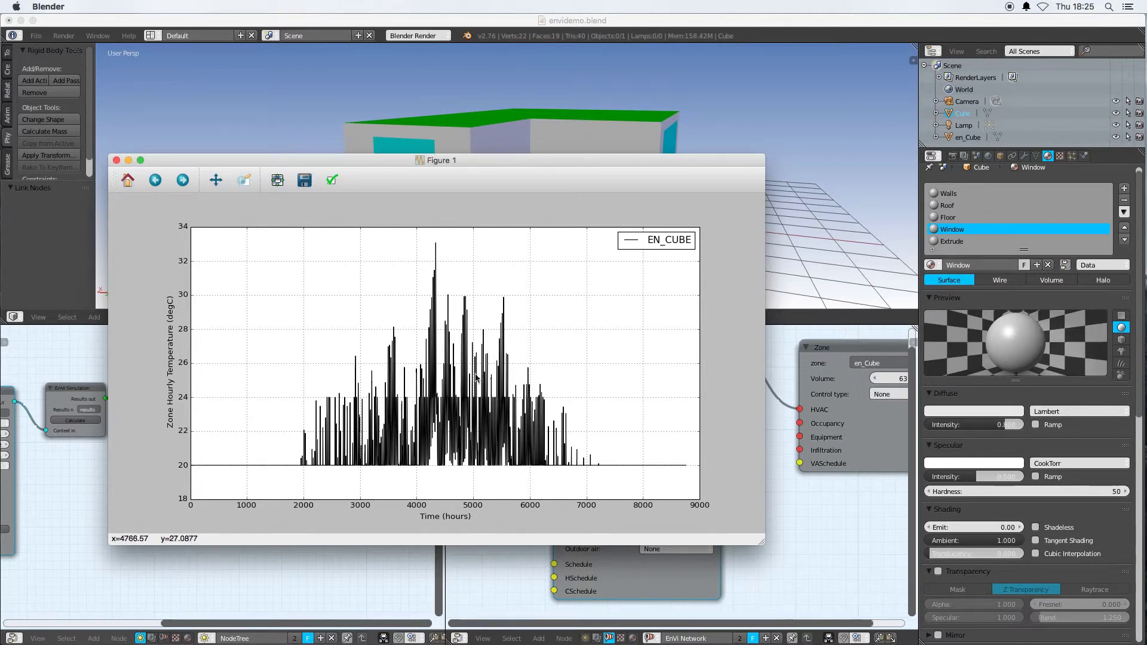
# Close the temperature figure, add a Schedule node to the EnVi network, and link it to the HVAC node's Schedule input
pyautogui.click(116, 160)
pyautogui.moveTo(769, 450); pyautogui.dragTo(709, 477, button='middle')
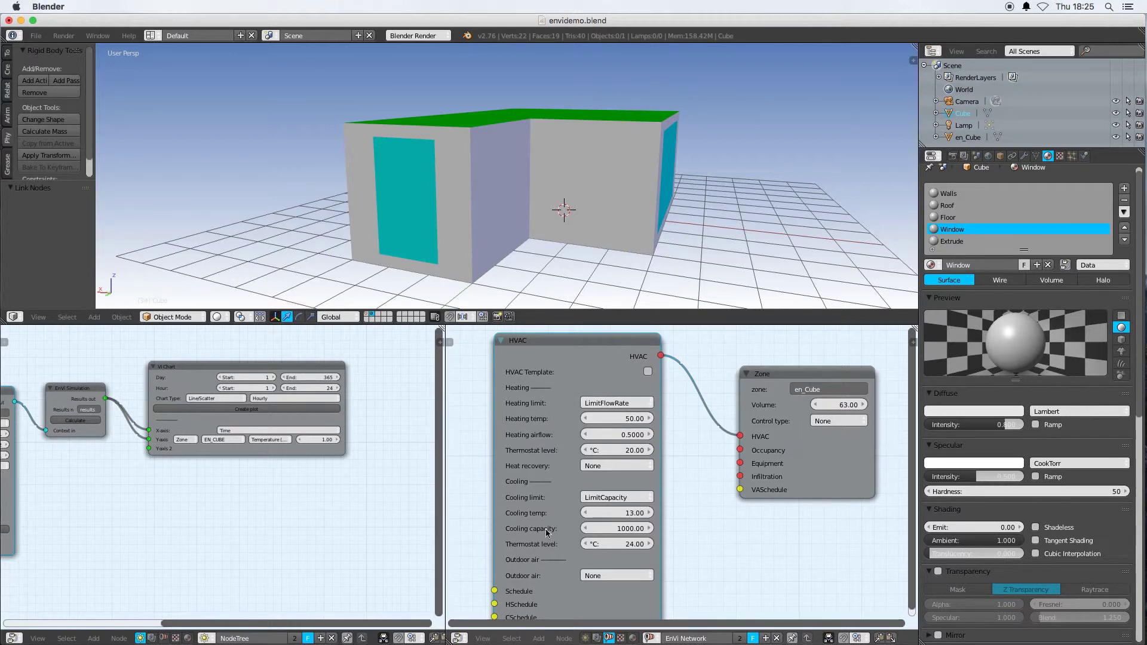
pyautogui.moveTo(676, 553); pyautogui.dragTo(705, 514, button='middle')
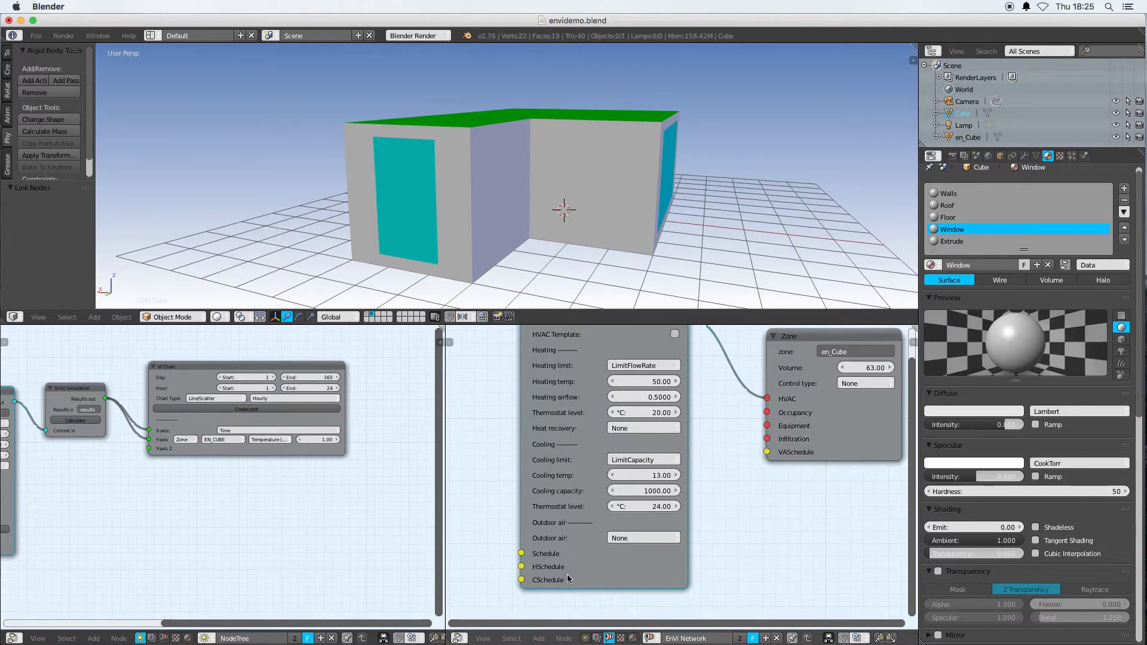
pyautogui.moveTo(715, 550)
pyautogui.mouseDown(button='middle')
pyautogui.moveTo(737, 541)
pyautogui.moveTo(703, 562)
pyautogui.mouseUp(button='middle')
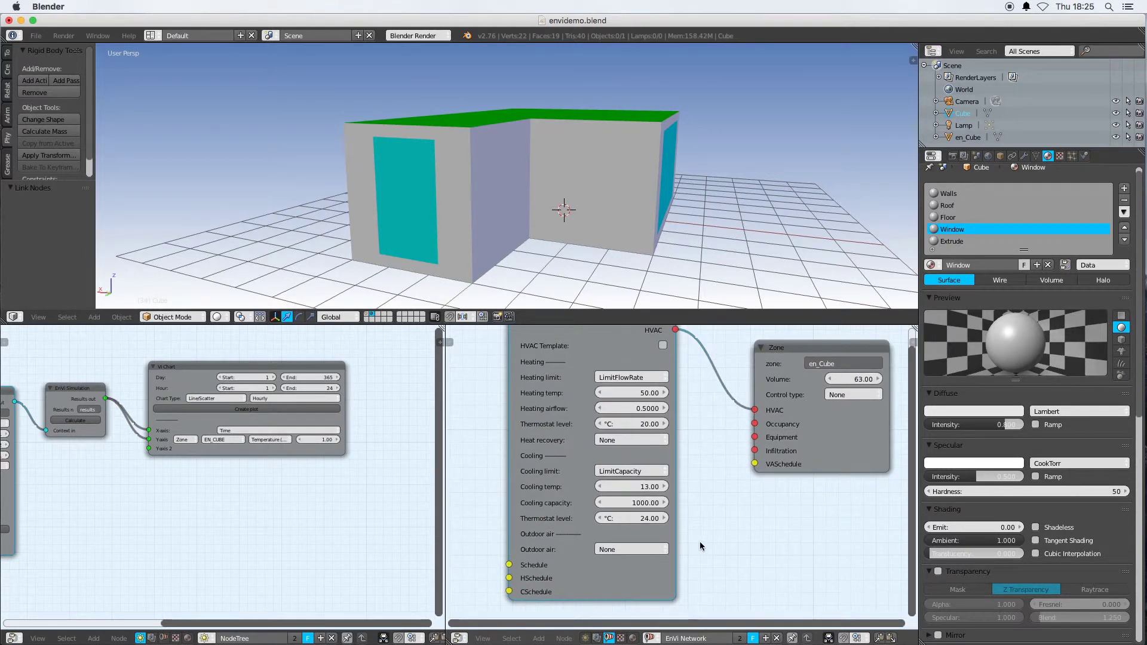
pyautogui.moveTo(700, 542); pyautogui.dragTo(802, 482, button='middle')
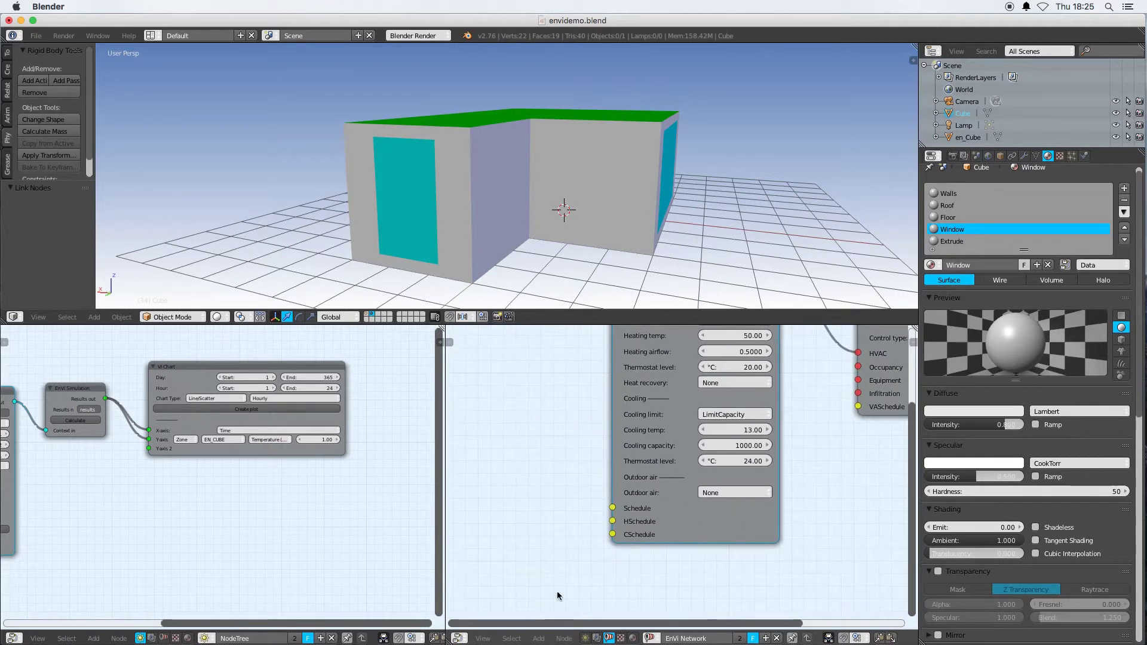
pyautogui.click(539, 638)
pyautogui.moveTo(563, 577)
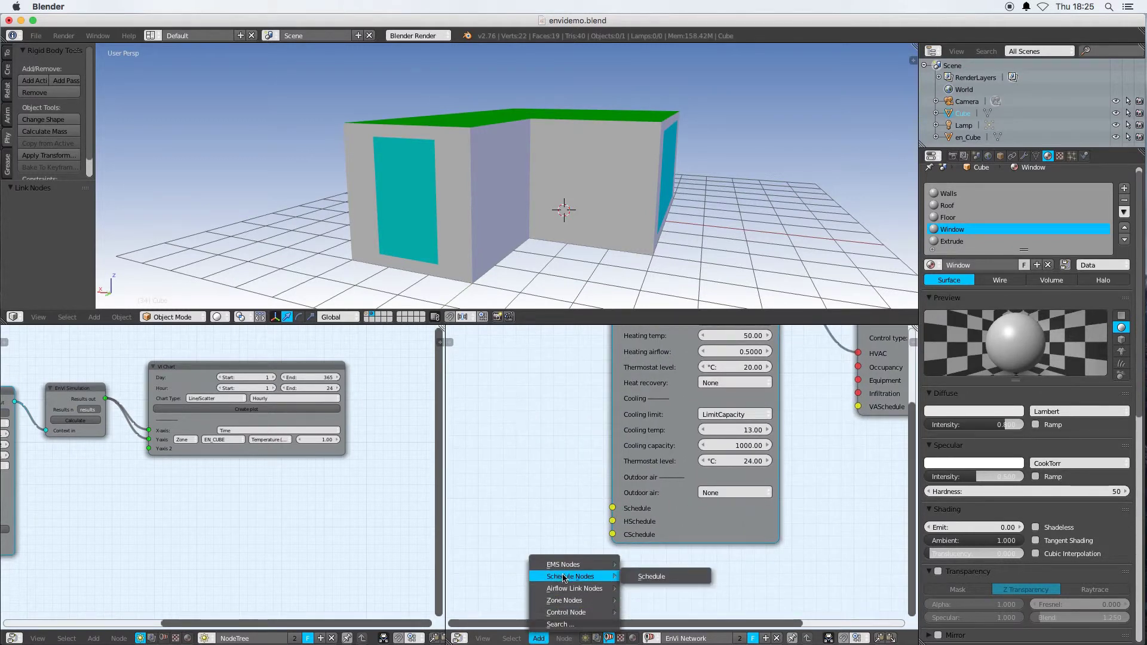
pyautogui.click(650, 577)
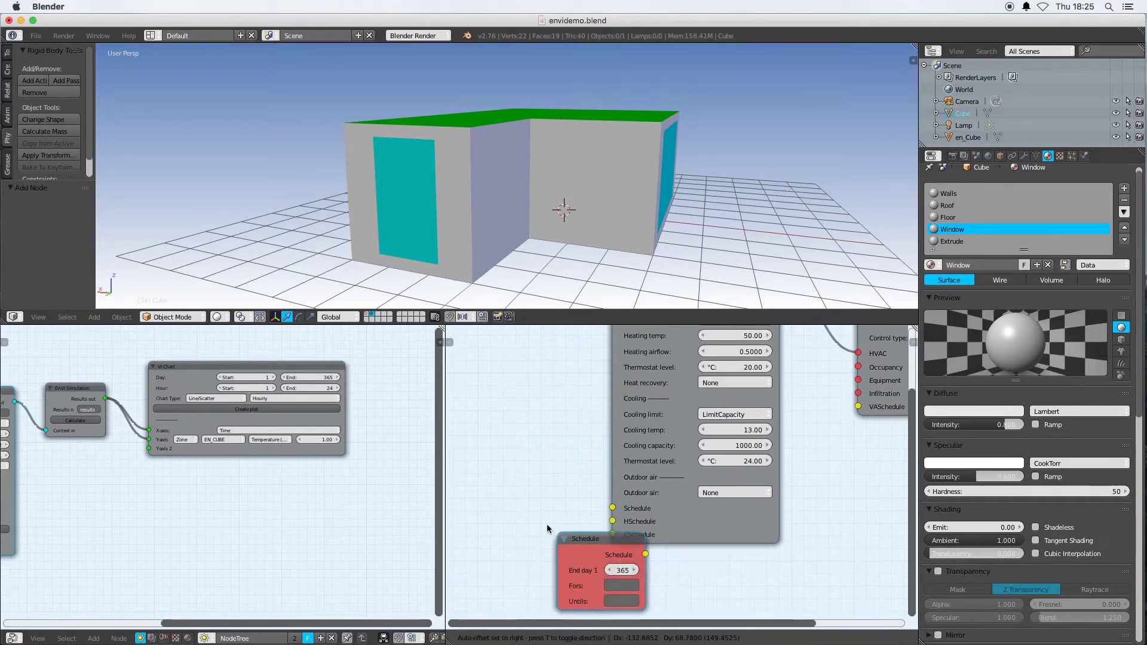
pyautogui.click(473, 475)
pyautogui.moveTo(562, 495); pyautogui.dragTo(615, 511)
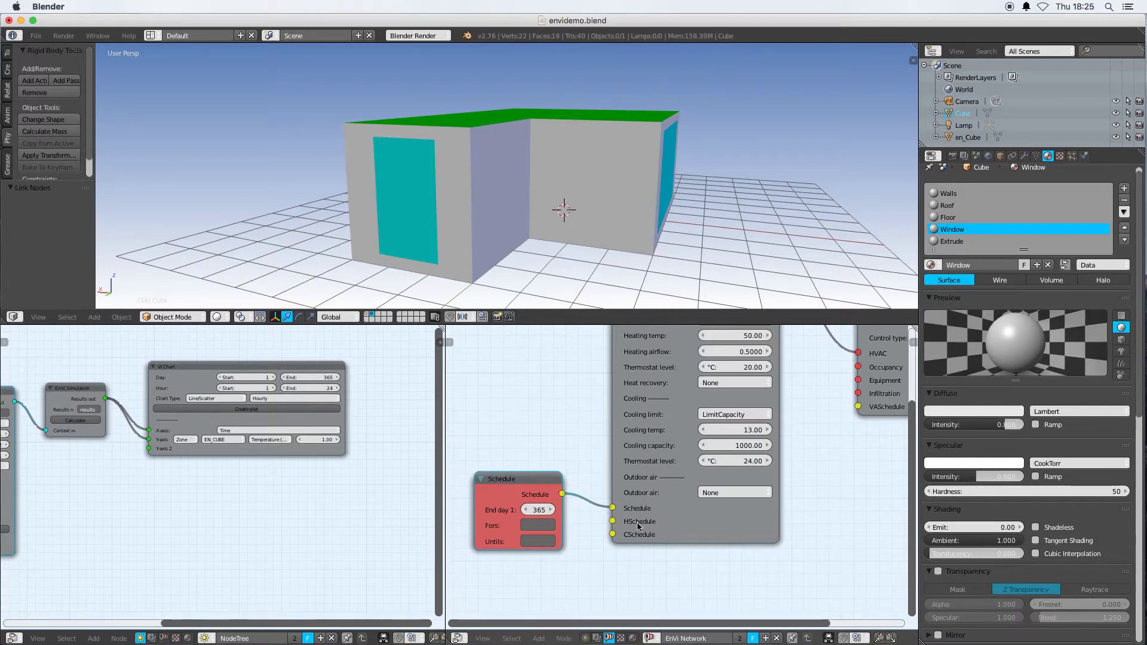
# Widen the Schedule node to the left so its End day, Fors and Untils fields have more room
pyautogui.scroll(-2, 659, 561)
pyautogui.moveTo(649, 578); pyautogui.dragTo(702, 565, button='middle')
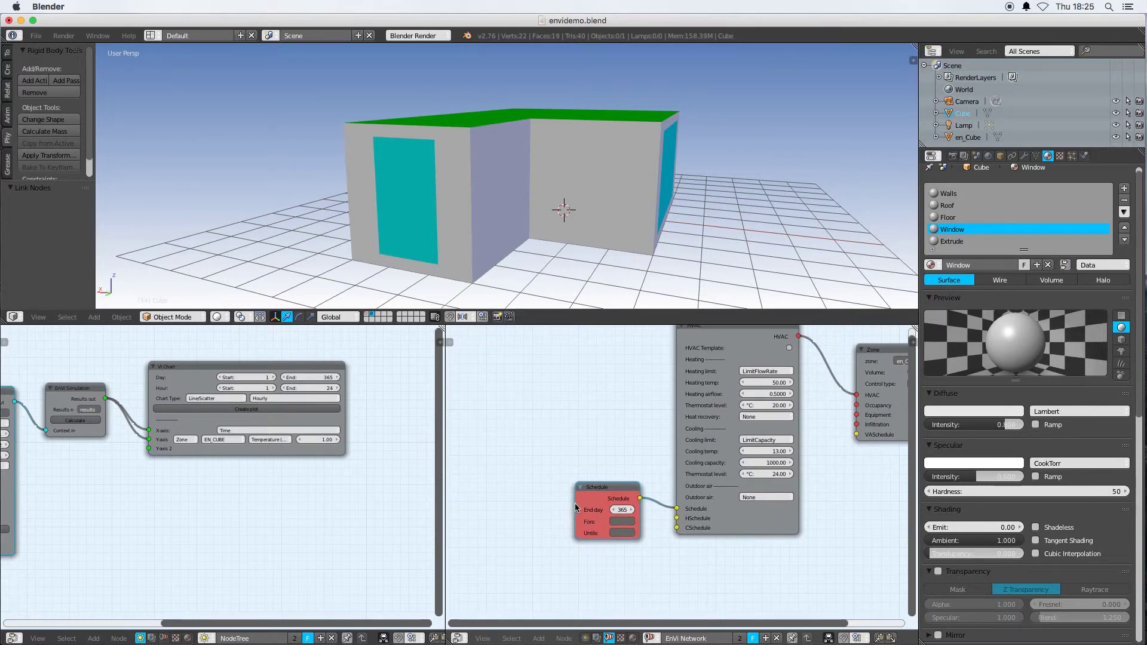
pyautogui.moveTo(575, 503); pyautogui.dragTo(468, 504)
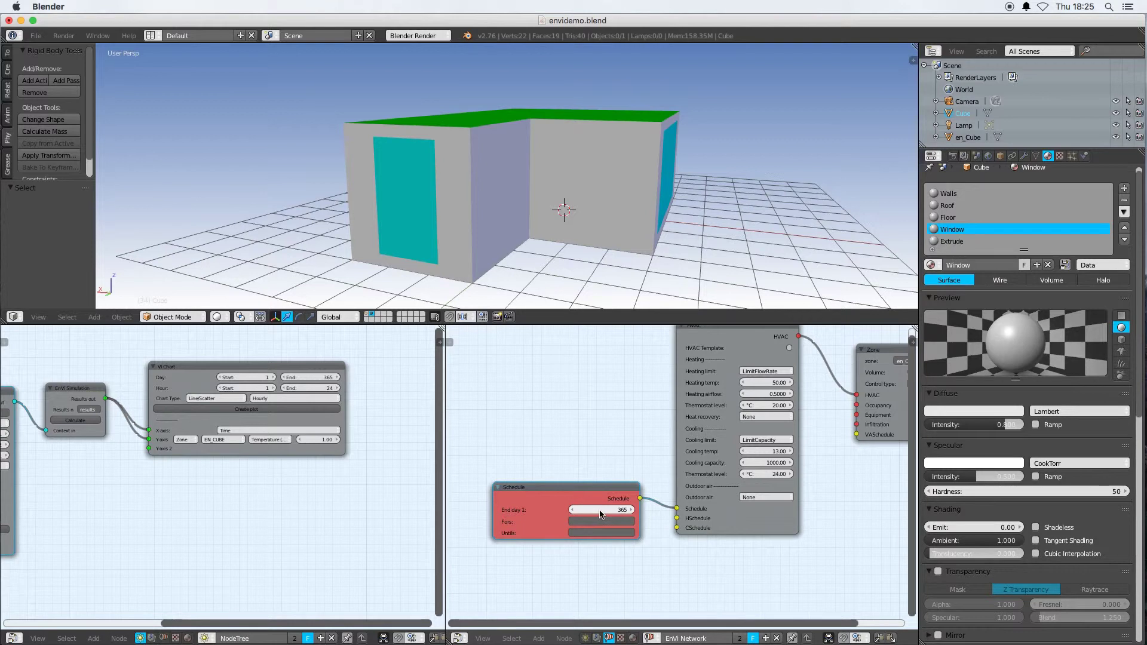
pyautogui.moveTo(603, 533)
pyautogui.keyDown('ctrl'); pyautogui.mouseDown(button='middle')
pyautogui.moveTo(600, 553)
pyautogui.moveTo(613, 527)
pyautogui.mouseUp(button='middle'); pyautogui.keyUp('ctrl')
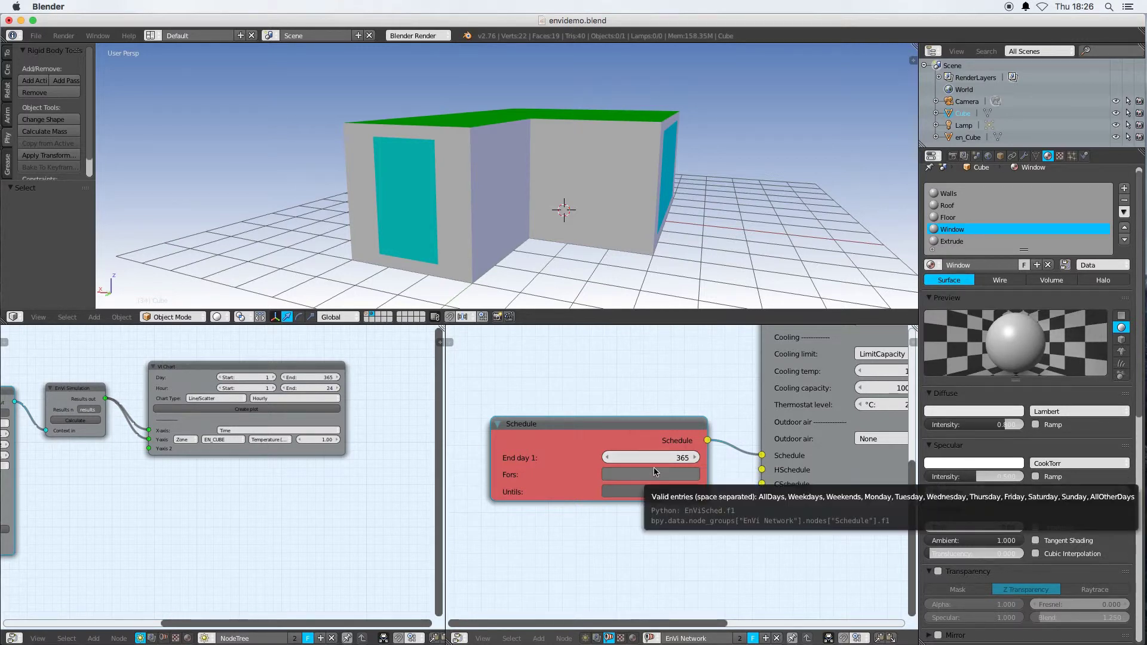
# Try 180 as the Schedule node's End day 1, and set it back to 365
pyautogui.click(666, 458)
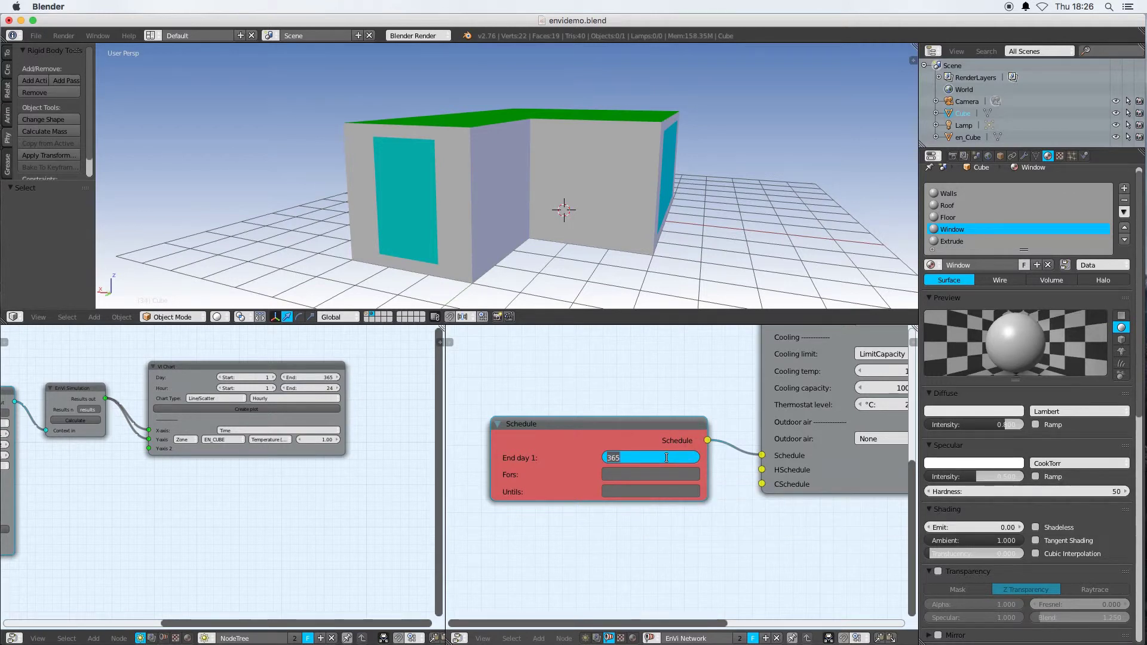
pyautogui.write('180')
pyautogui.press('Return')
pyautogui.click(638, 473)
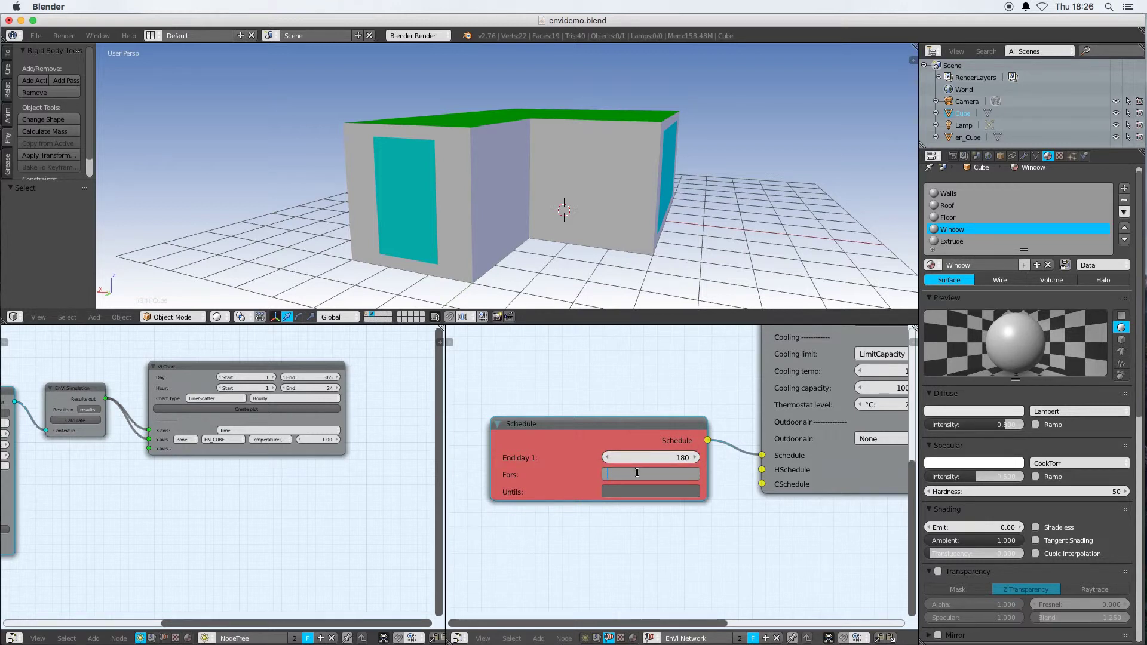
pyautogui.click(664, 459)
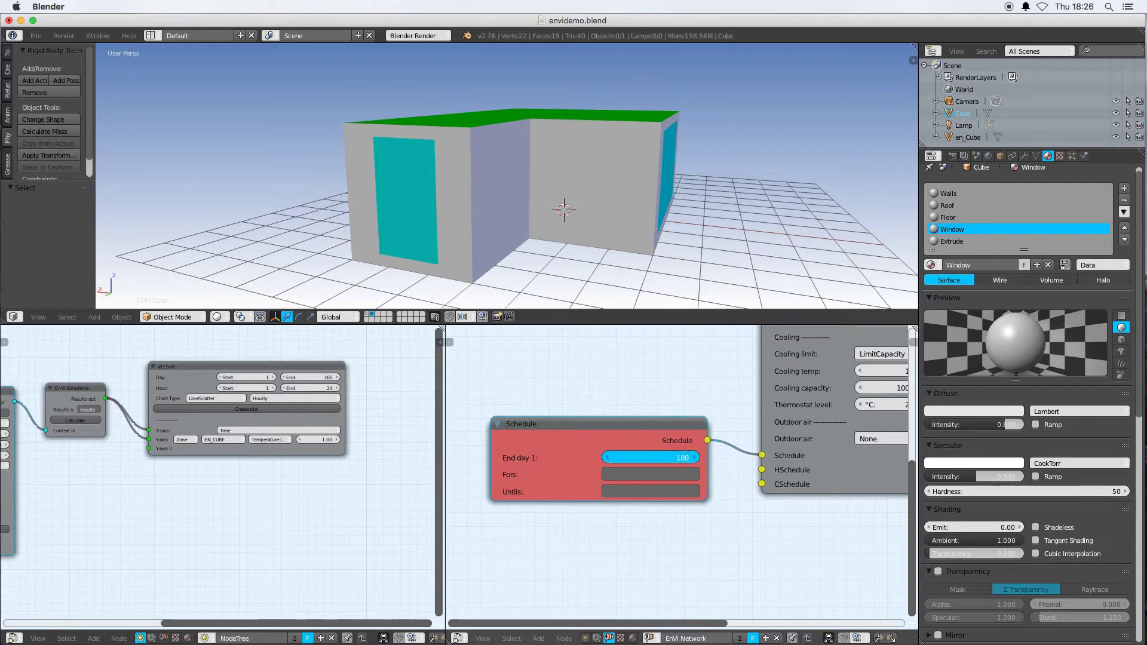
pyautogui.write('365')
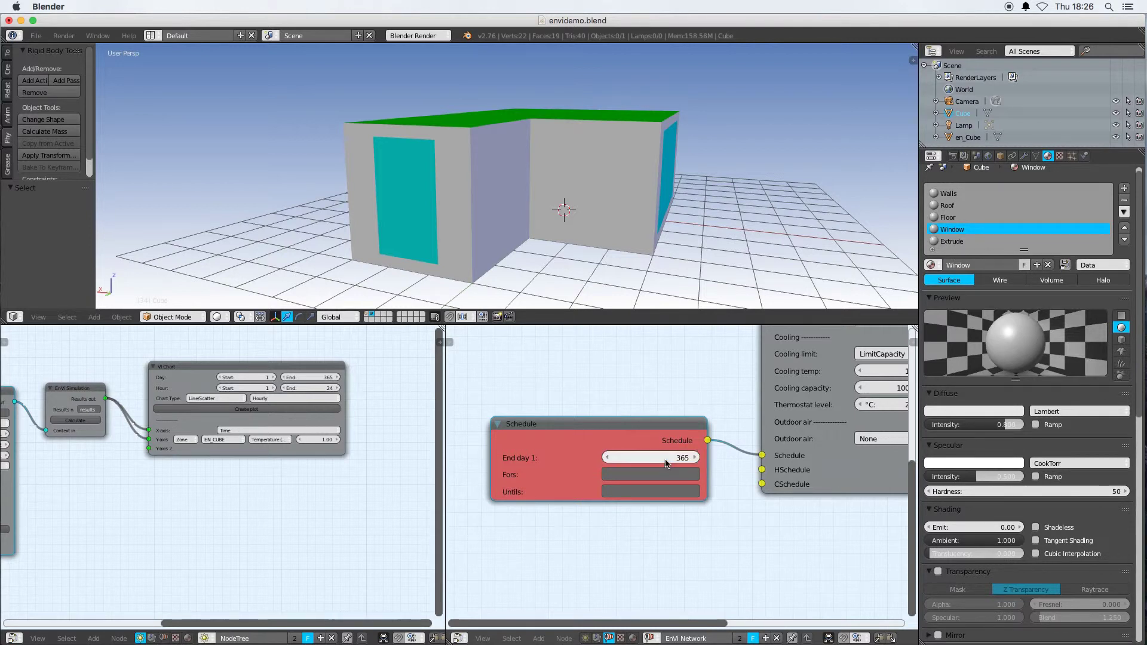
pyautogui.press('Return')
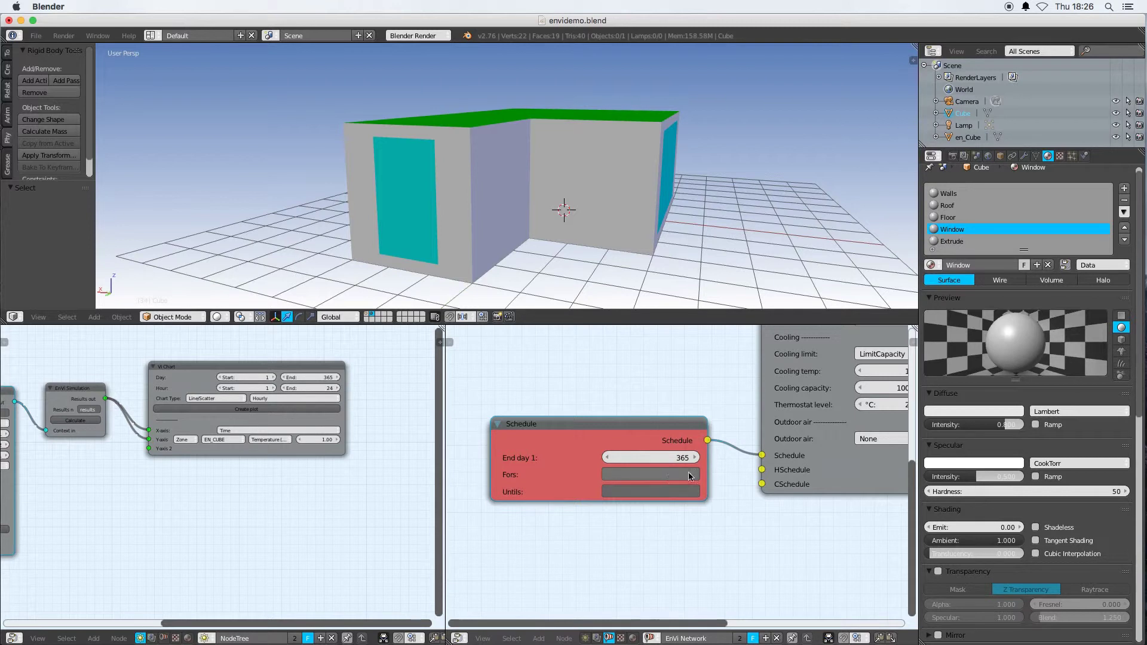
# Set the Schedule node's Fors entry to "Weekends Weekdays"
pyautogui.click(629, 472)
pyautogui.write('A')
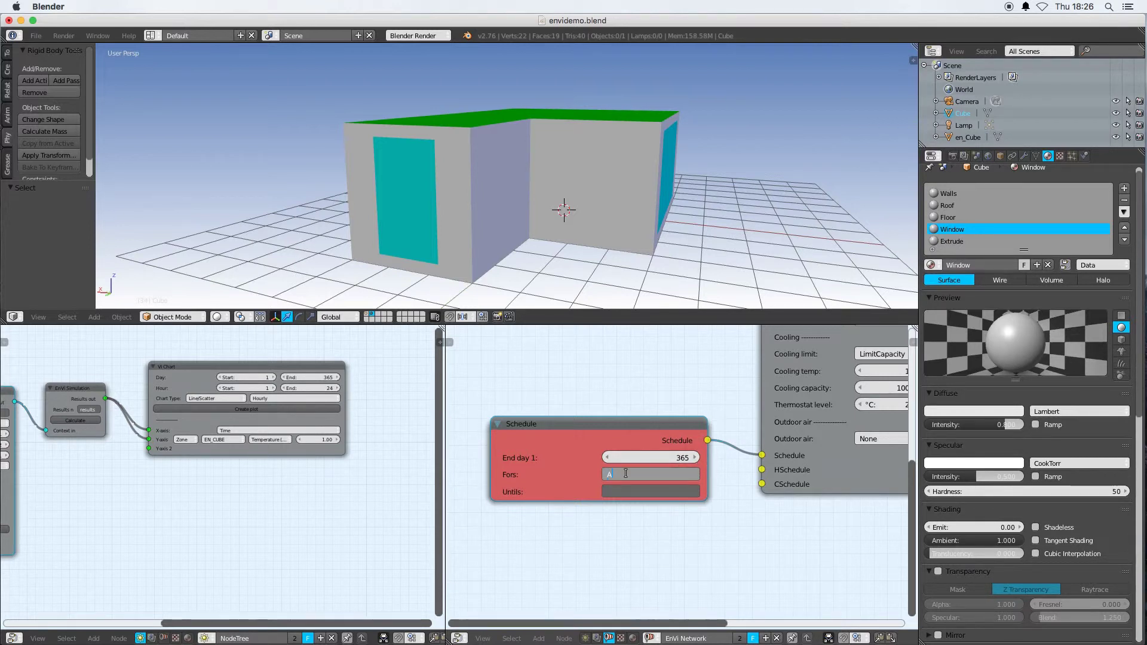
pyautogui.write('llda')
pyautogui.press('BackSpace')
pyautogui.press('BackSpace')
pyautogui.press('BackSpace')
pyautogui.press('BackSpace')
pyautogui.press('BackSpace')
pyautogui.write('Weekends Weekdays')
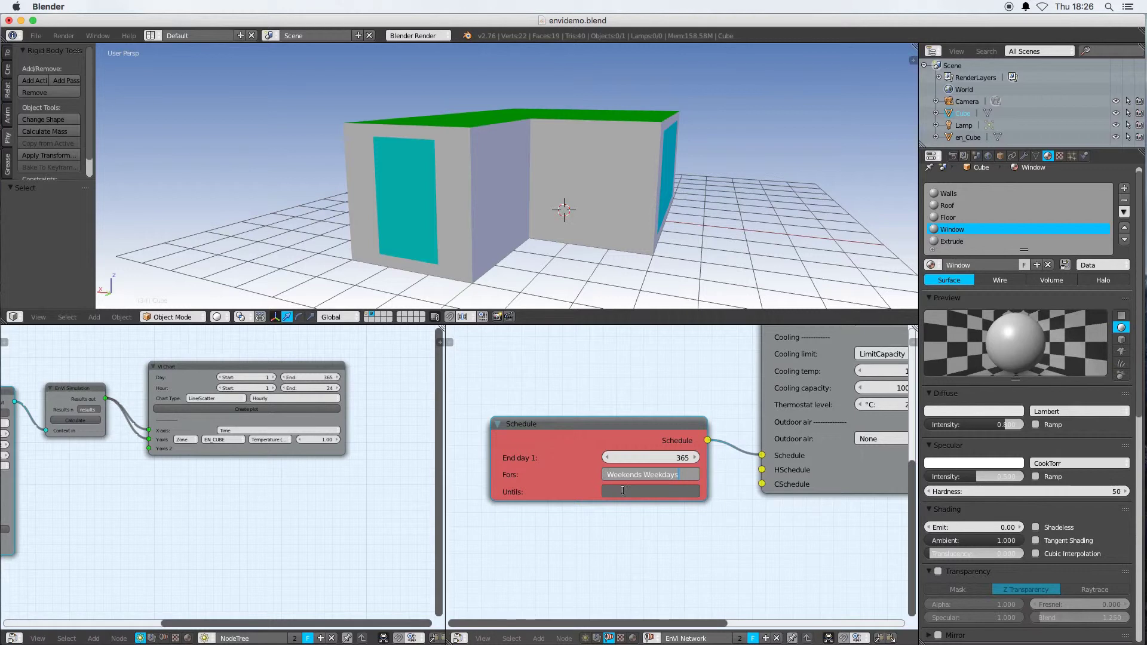
pyautogui.press('Return')
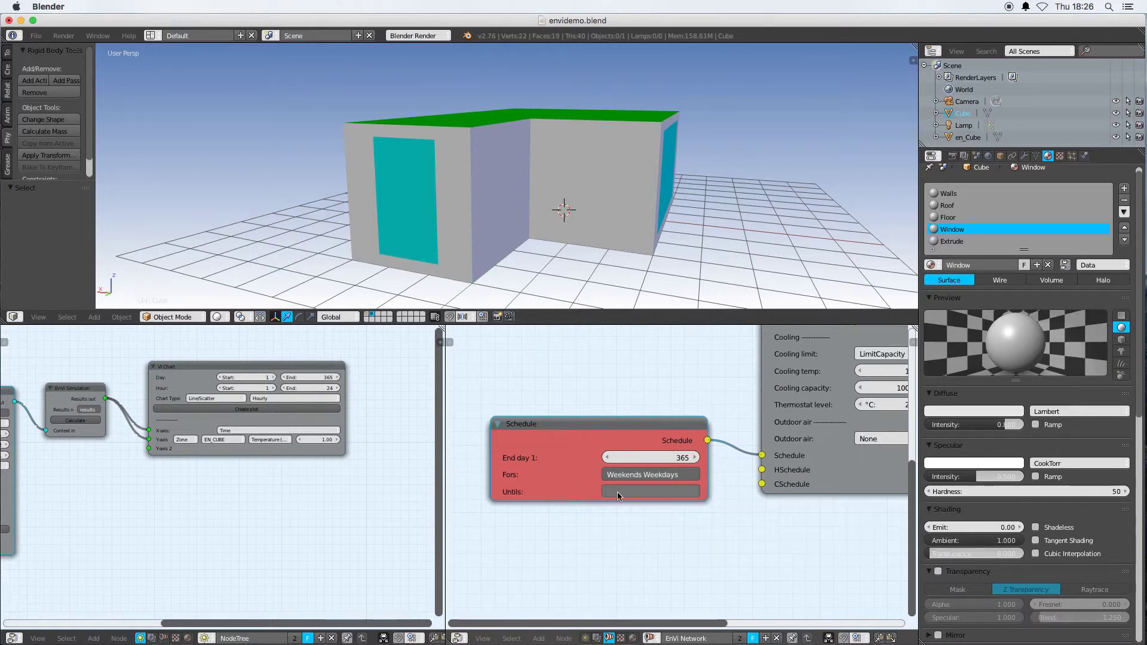
# Set the Schedule node's Untils entry to "24:00 0;08:00 0,18:00 1,24:00 0"
pyautogui.click(618, 492)
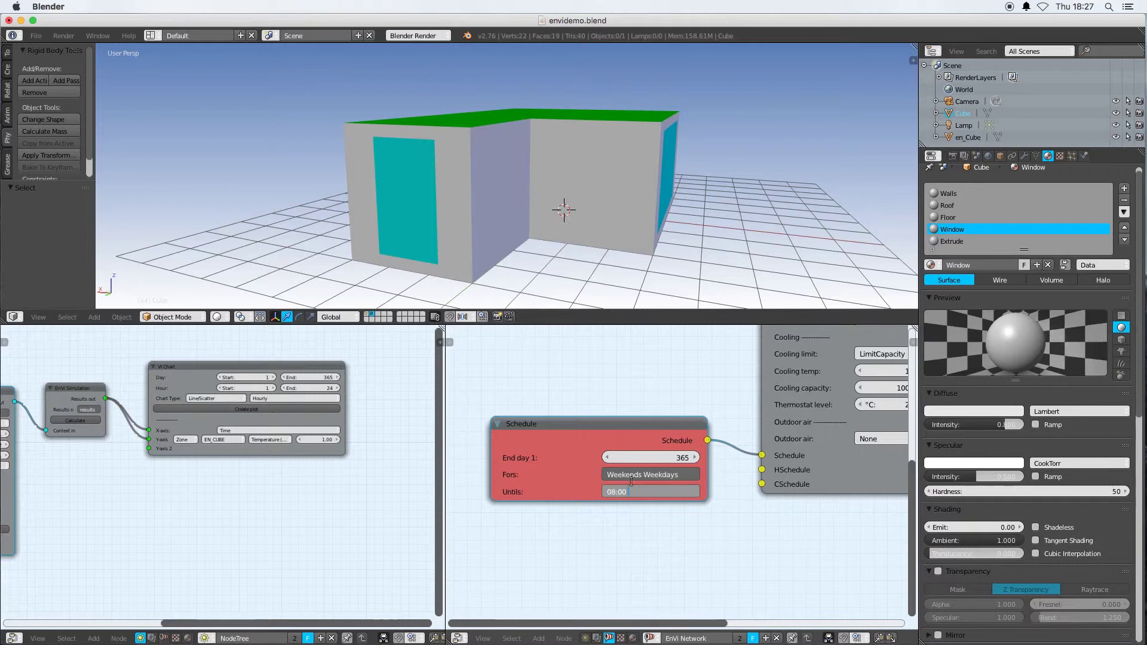
pyautogui.press('BackSpace')
pyautogui.press('BackSpace')
pyautogui.press('BackSpace')
pyautogui.press('BackSpace')
pyautogui.write('8:00')
pyautogui.write('0,17:00 1')
pyautogui.write(',24:00 0')
pyautogui.press('Home')
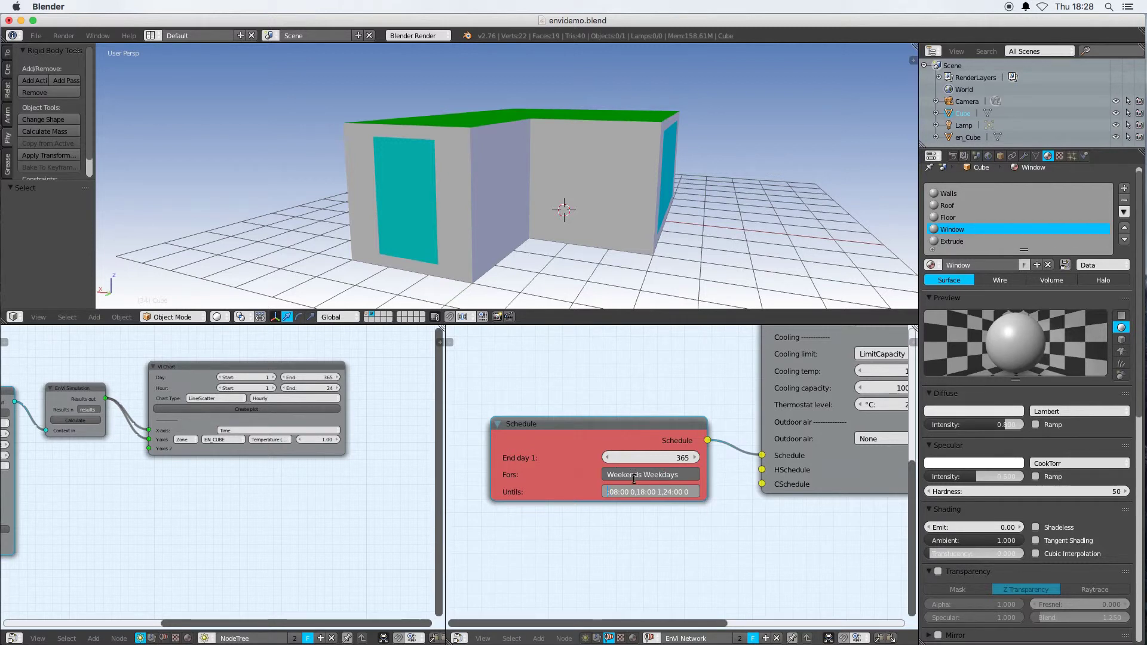
pyautogui.write('24:00 0;')
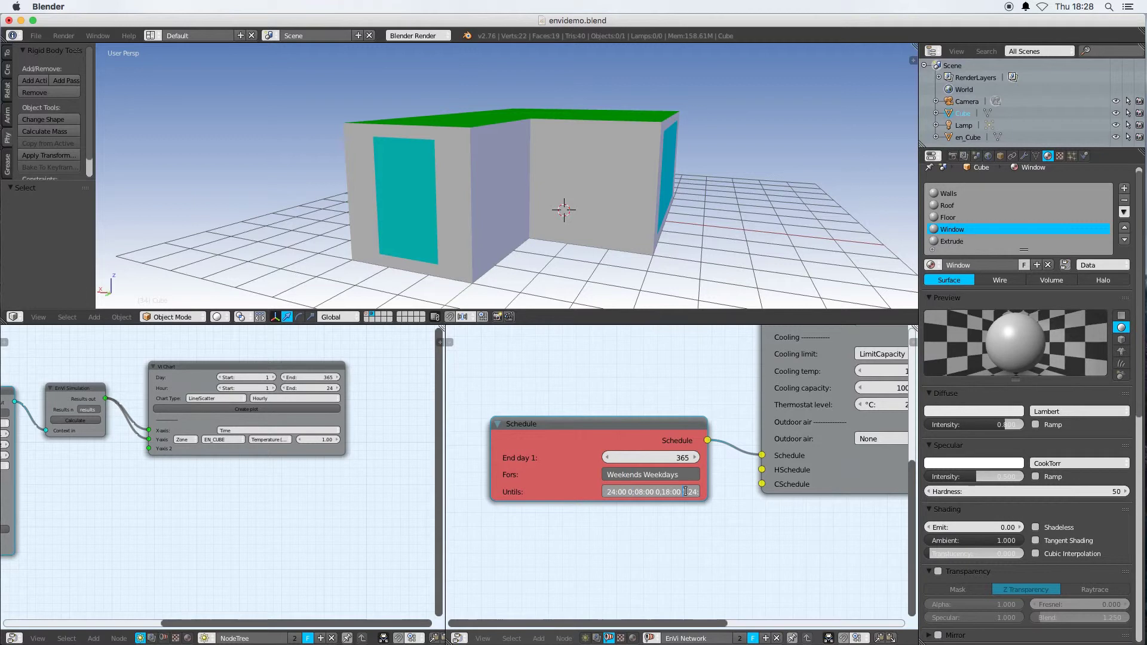
pyautogui.write('00 0')
pyautogui.press('Return')
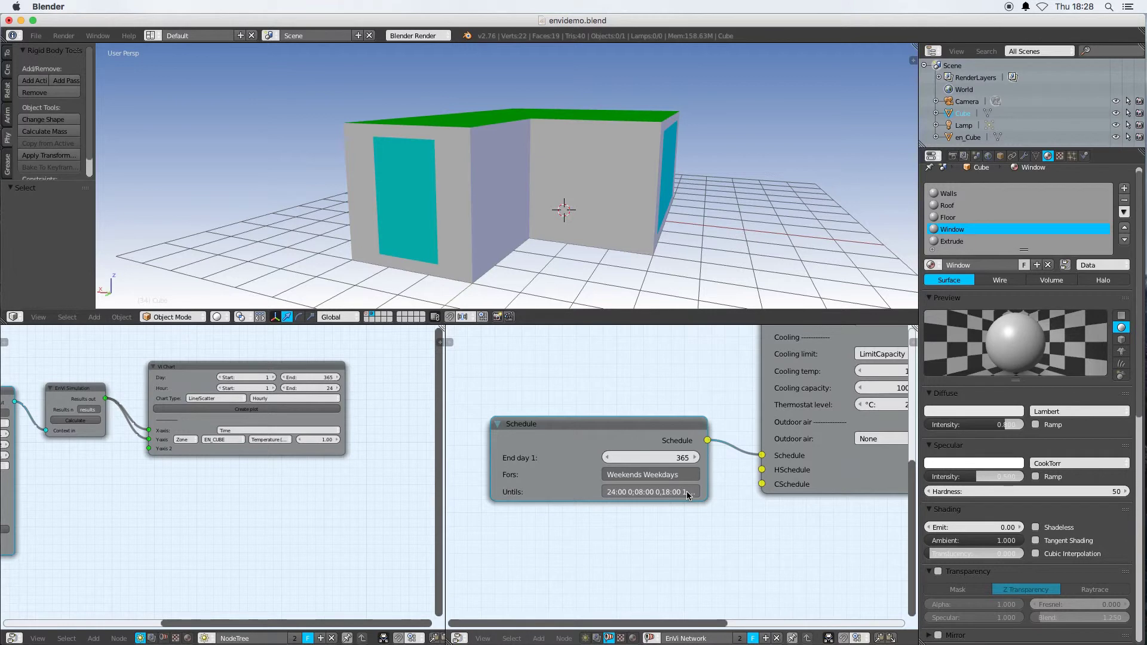
# Set End day 1 to 180 to look at the second schedule period's fields, and restore it to 365
pyautogui.click(644, 457)
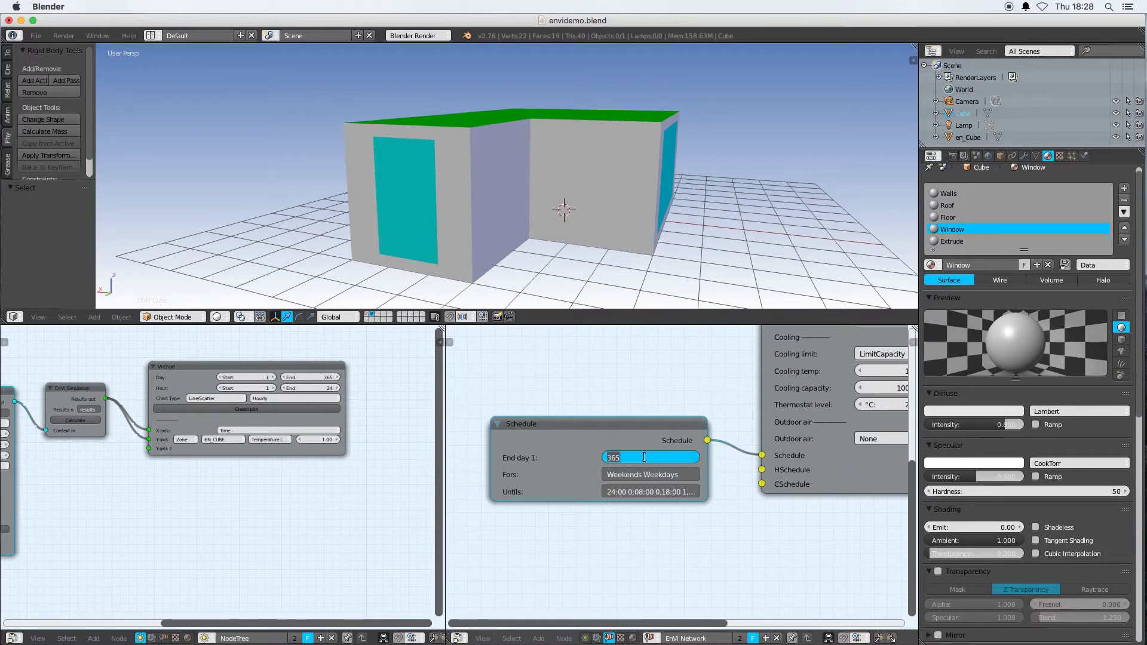
pyautogui.write('180')
pyautogui.press('Return')
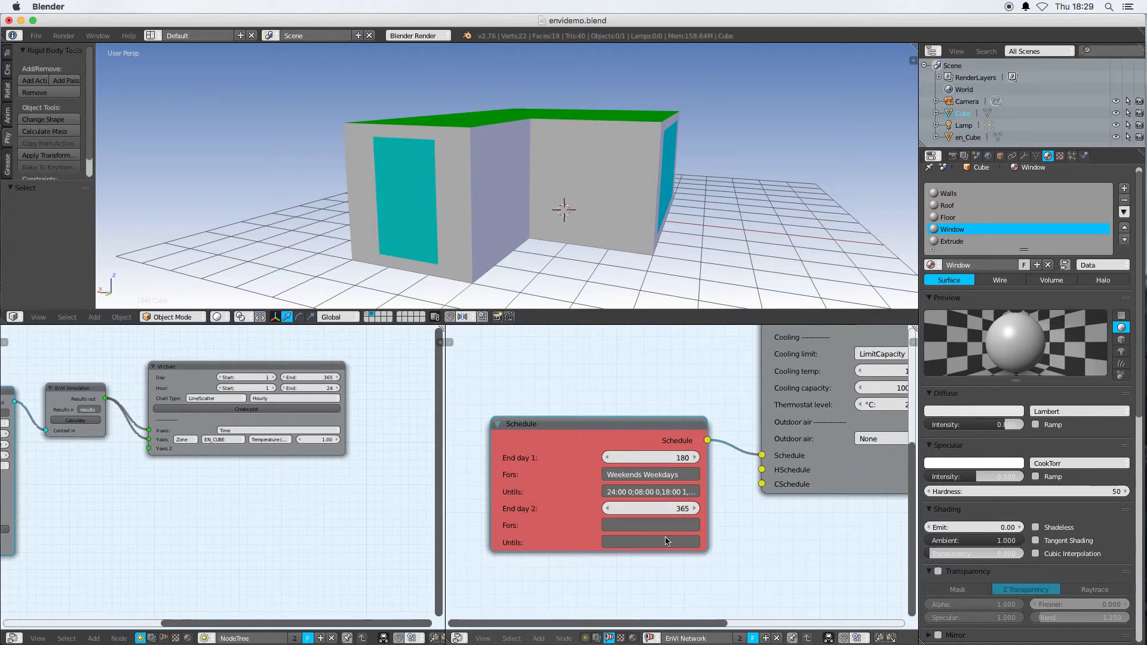
pyautogui.click(657, 510)
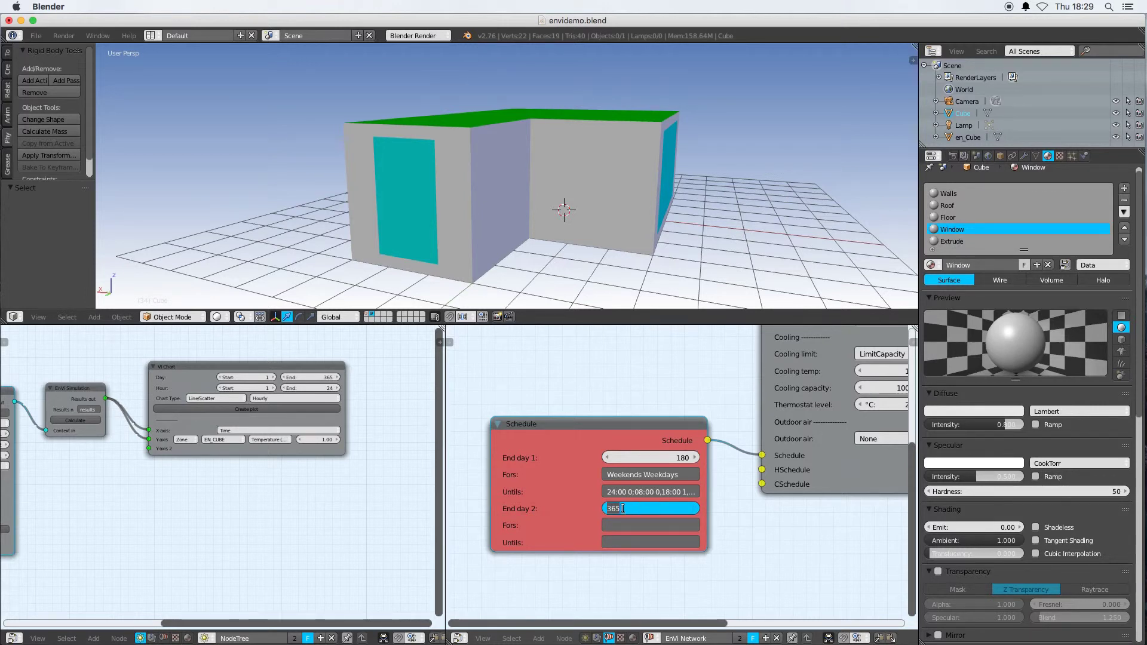
pyautogui.press('Return')
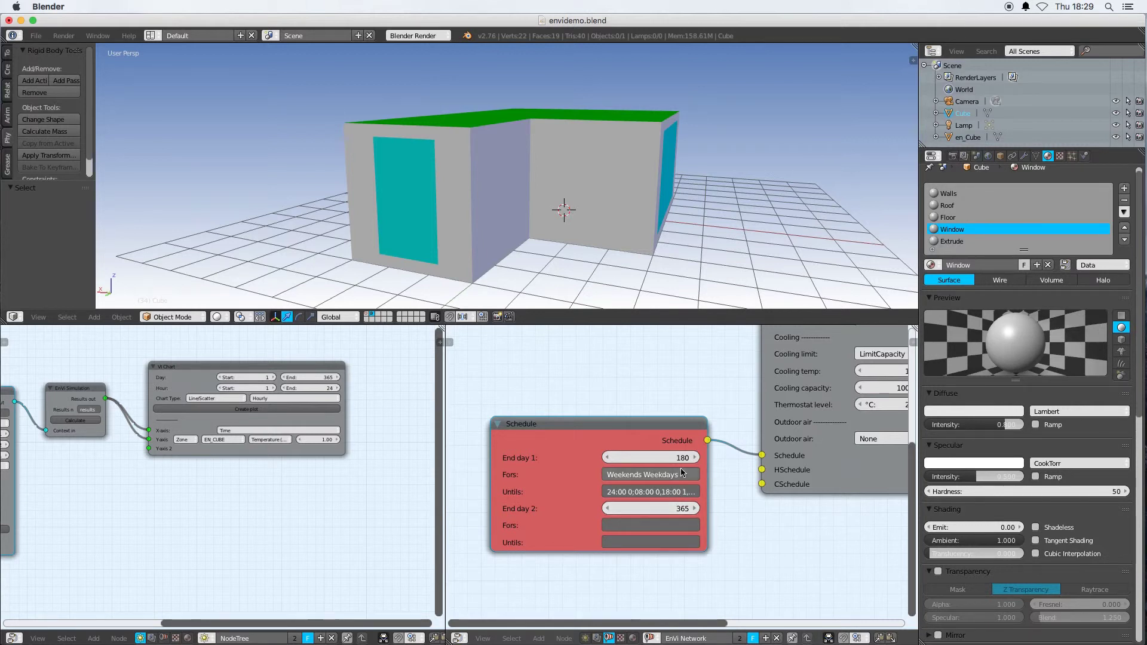
pyautogui.click(660, 458)
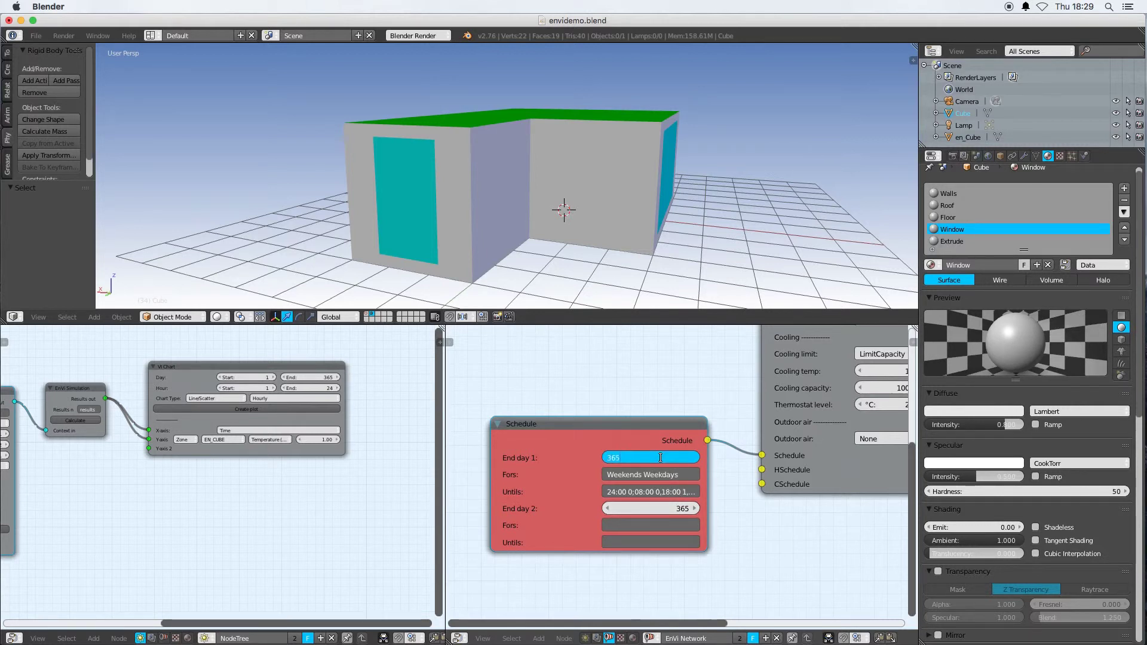
pyautogui.write('365')
pyautogui.press('Return')
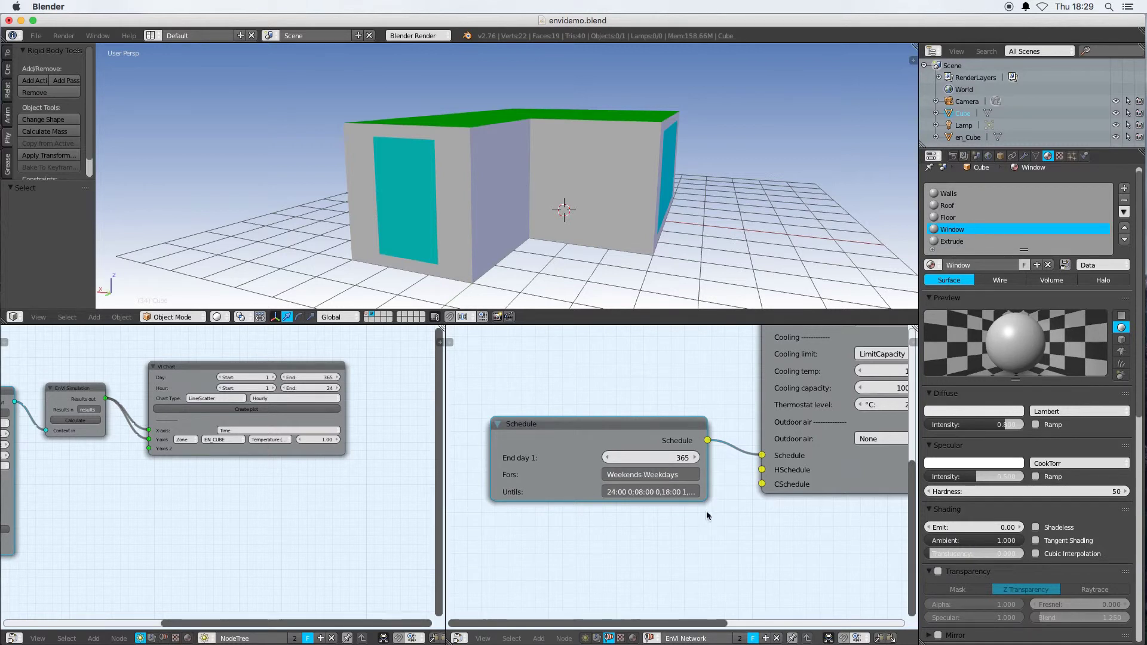
# Export the EnVi context with the scheduled HVAC and calculate the simulation again
pyautogui.moveTo(794, 534); pyautogui.dragTo(643, 546, button='middle')
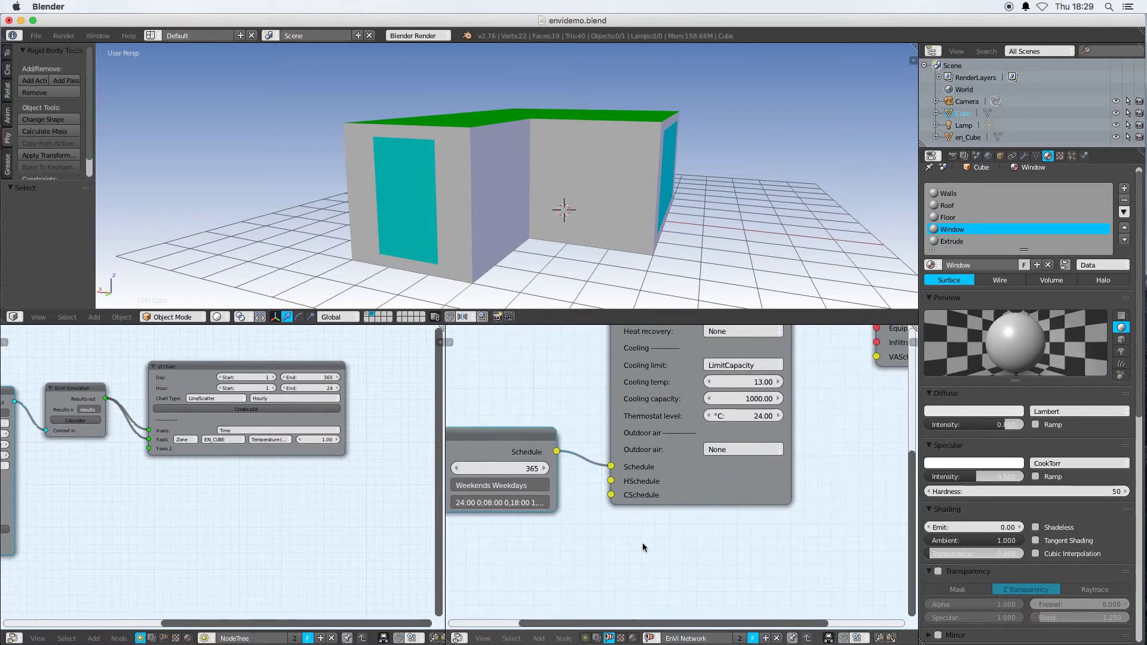
pyautogui.scroll(-2, 653, 547)
pyautogui.scroll(-2, 653, 548)
pyautogui.scroll(-1, 660, 561)
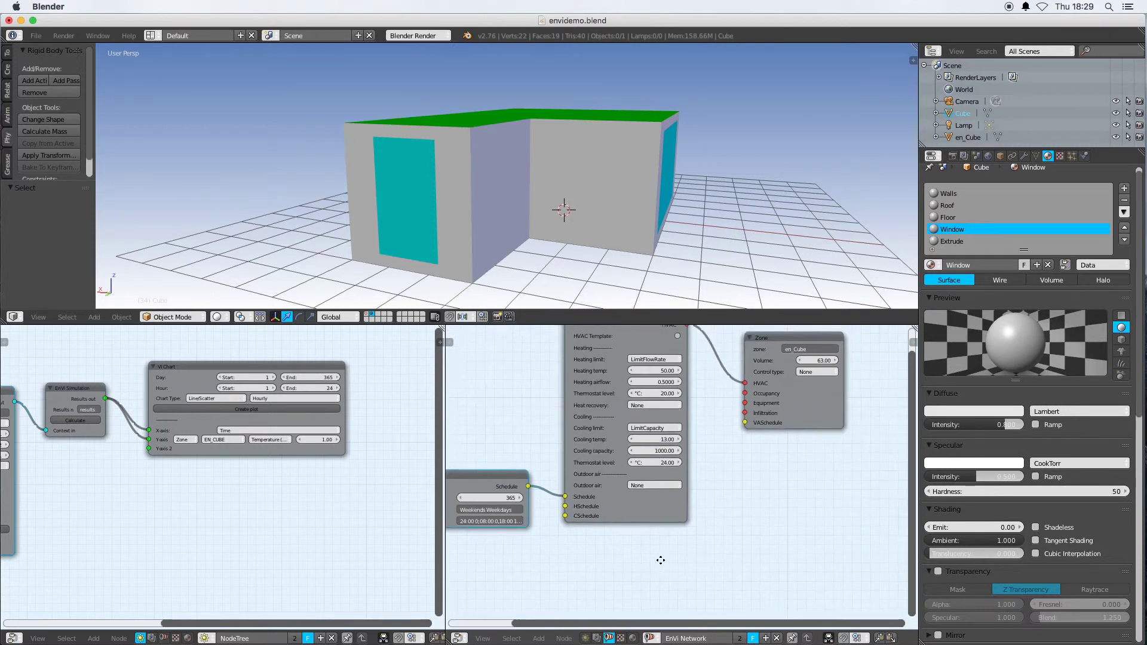
pyautogui.keyDown('ctrl'); pyautogui.hscroll(-2, 480, 537); pyautogui.keyUp('ctrl')
pyautogui.moveTo(206, 496); pyautogui.dragTo(262, 480, button='middle')
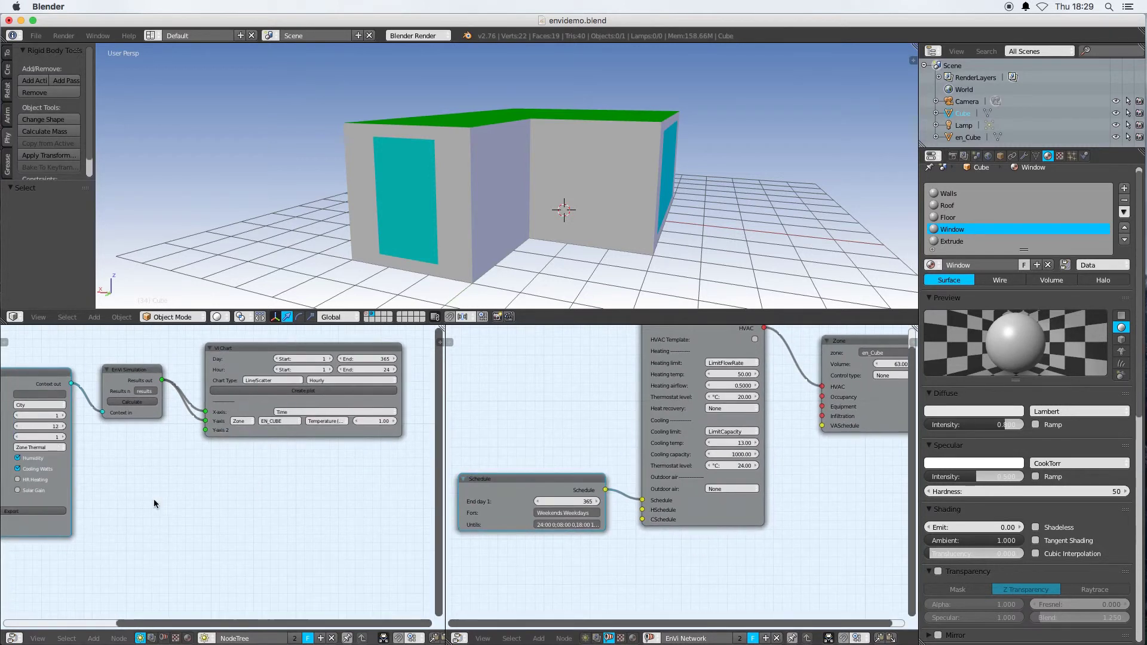
pyautogui.click(36, 511)
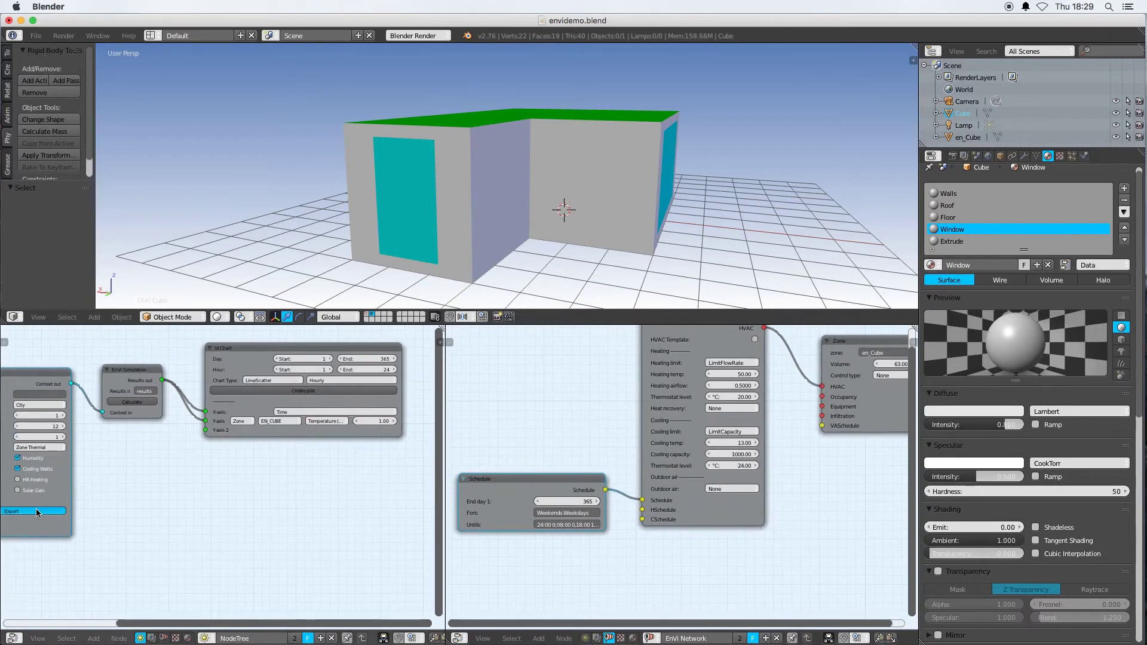
pyautogui.click(131, 402)
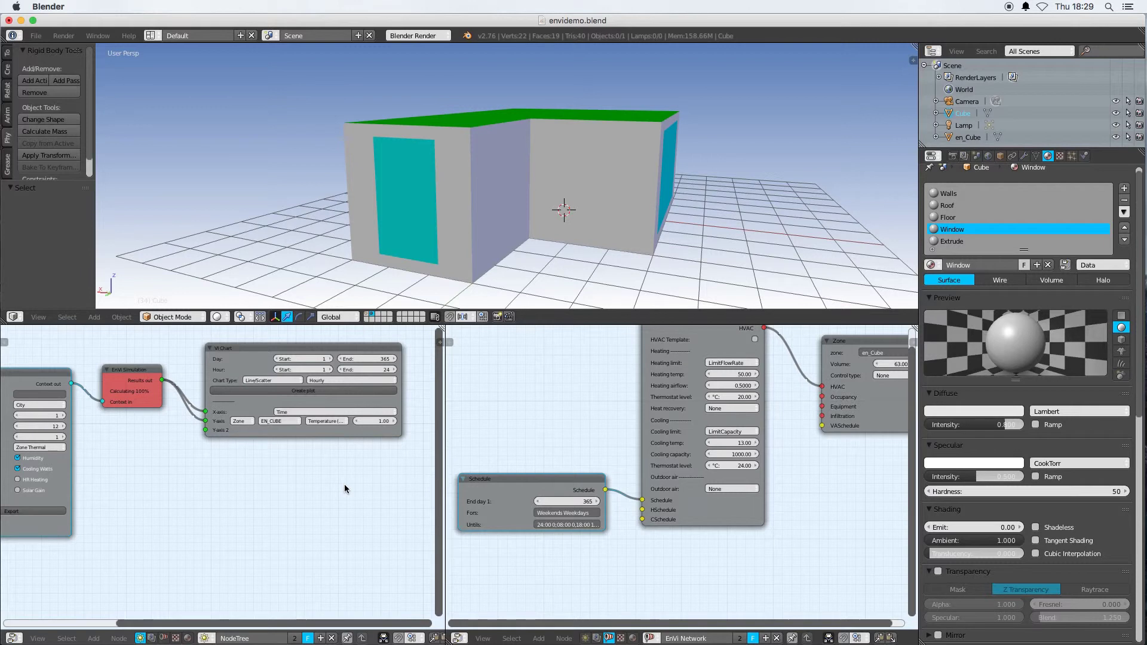
# Plot the zone's hourly temperature from the scheduled simulation and enlarge the figure
pyautogui.click(313, 392)
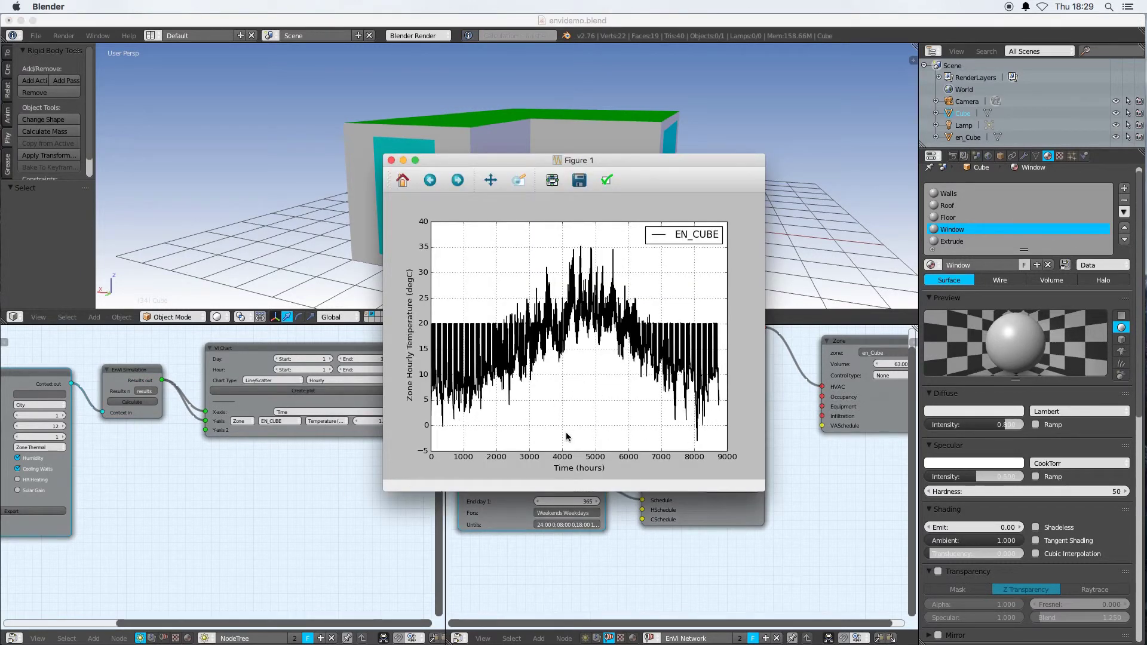
pyautogui.moveTo(384, 491); pyautogui.dragTo(49, 545)
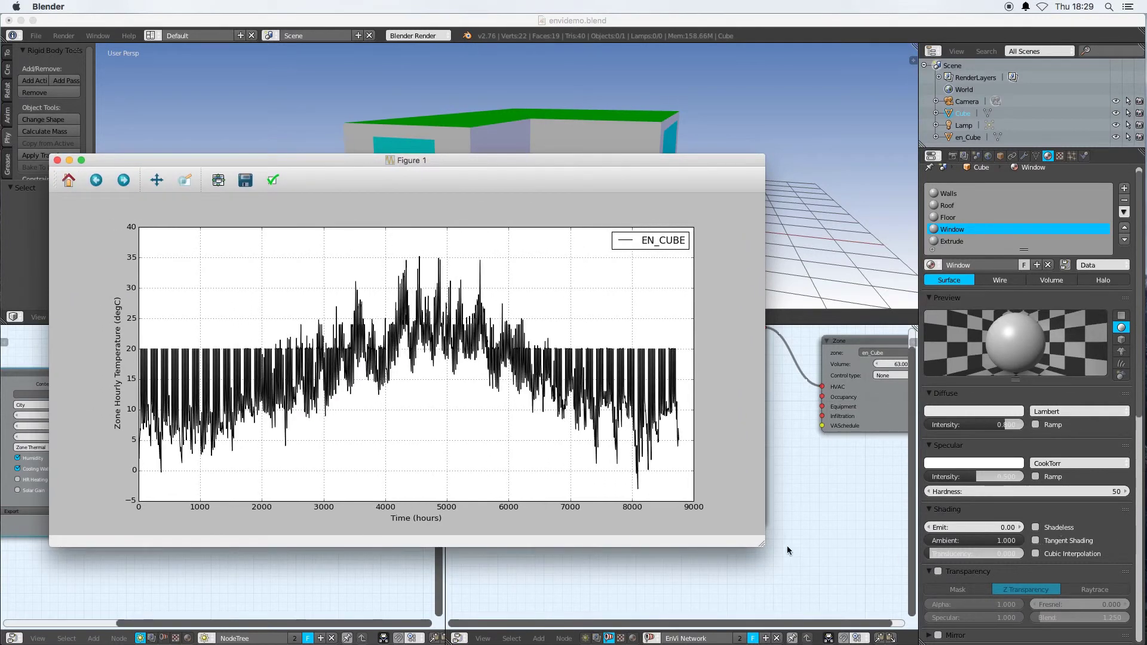
# Enlarge the zone temperature figure further to examine the scheduled heating pattern, and close the figure
pyautogui.moveTo(766, 546); pyautogui.dragTo(923, 581)
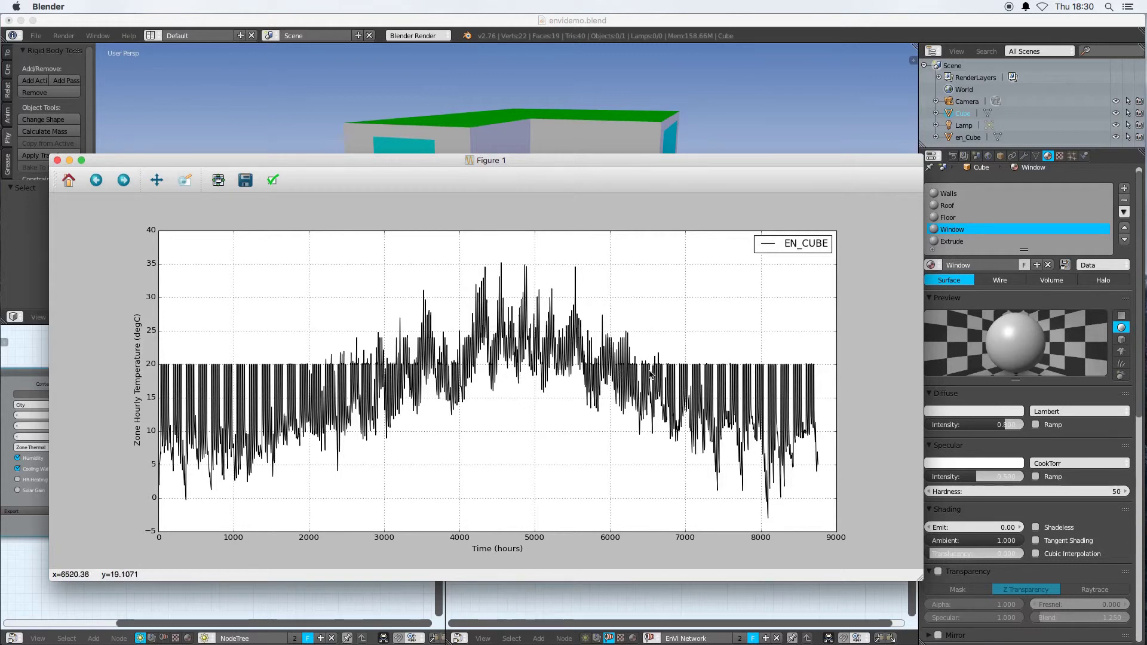
pyautogui.click(57, 160)
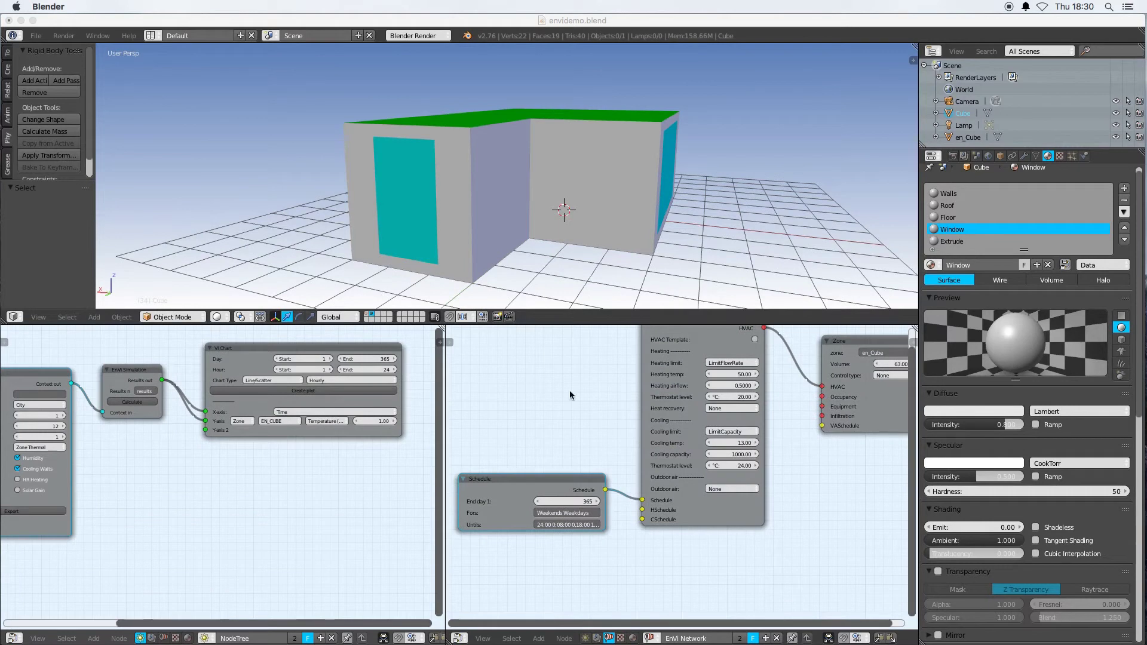
# Collapse the HVAC and Schedule nodes in the EnVi network and move the Schedule node level with the HVAC node
pyautogui.moveTo(801, 504); pyautogui.dragTo(676, 538, button='middle')
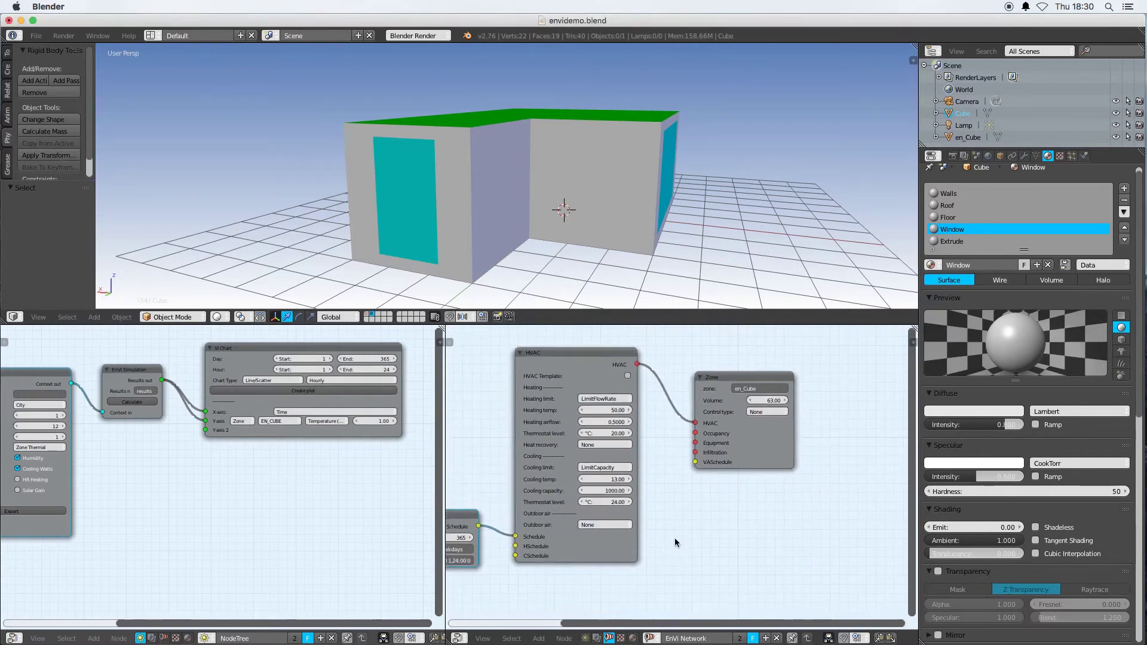
pyautogui.click(519, 353)
pyautogui.moveTo(456, 511); pyautogui.dragTo(518, 415)
pyautogui.moveTo(518, 415); pyautogui.dragTo(653, 416, button='middle')
pyautogui.press('h')
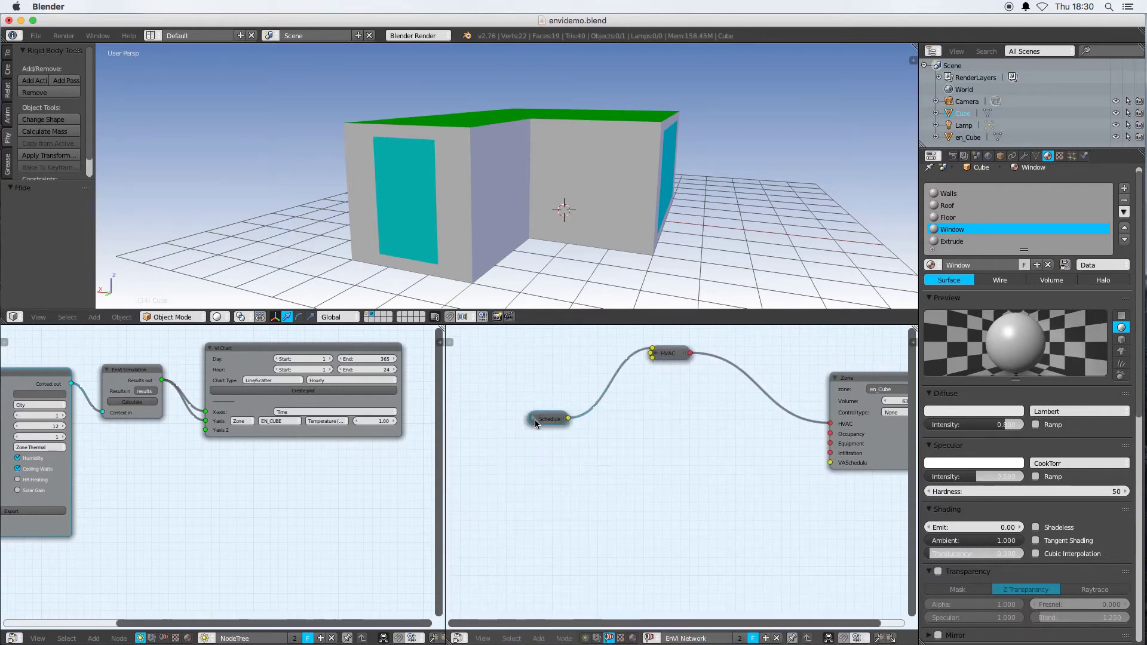
pyautogui.moveTo(551, 417); pyautogui.dragTo(519, 364)
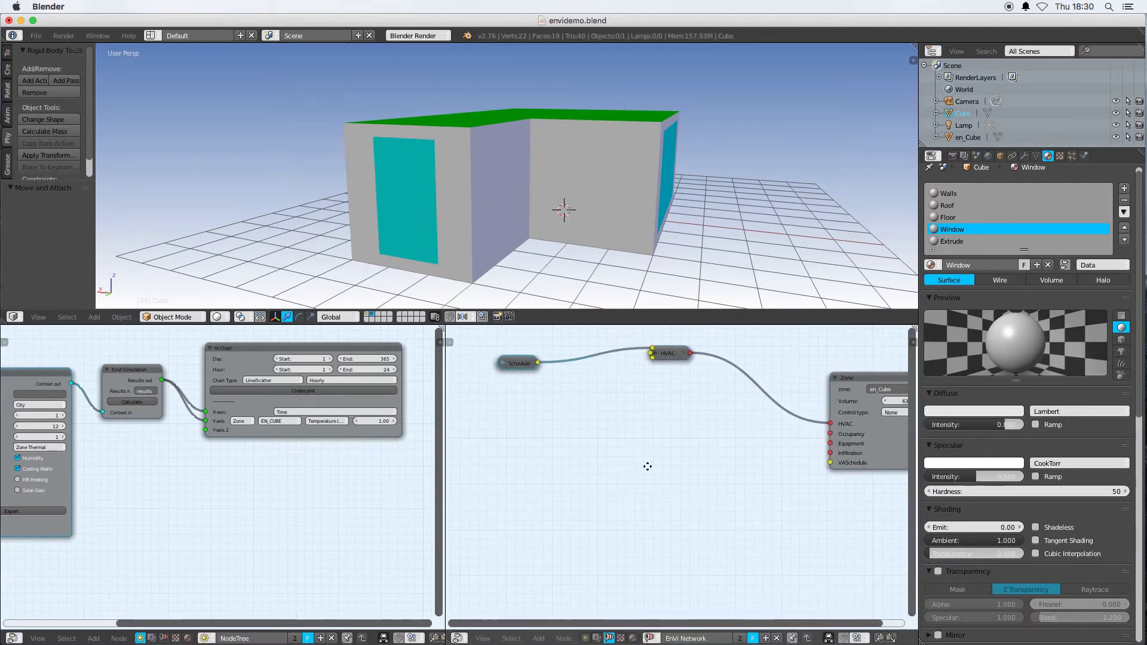
# Add an Occupancy node below the HVAC node and link its output to the zone's Occupancy input
pyautogui.moveTo(647, 466); pyautogui.dragTo(543, 448, button='middle')
pyautogui.click(538, 638)
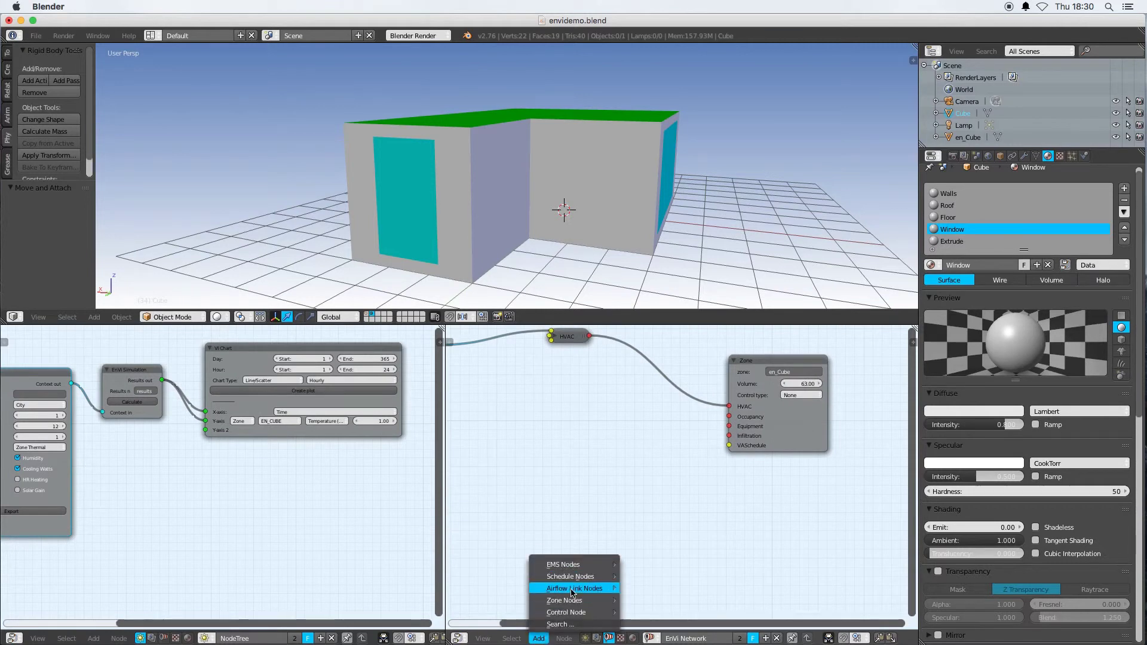
pyautogui.moveTo(568, 601)
pyautogui.click(644, 555)
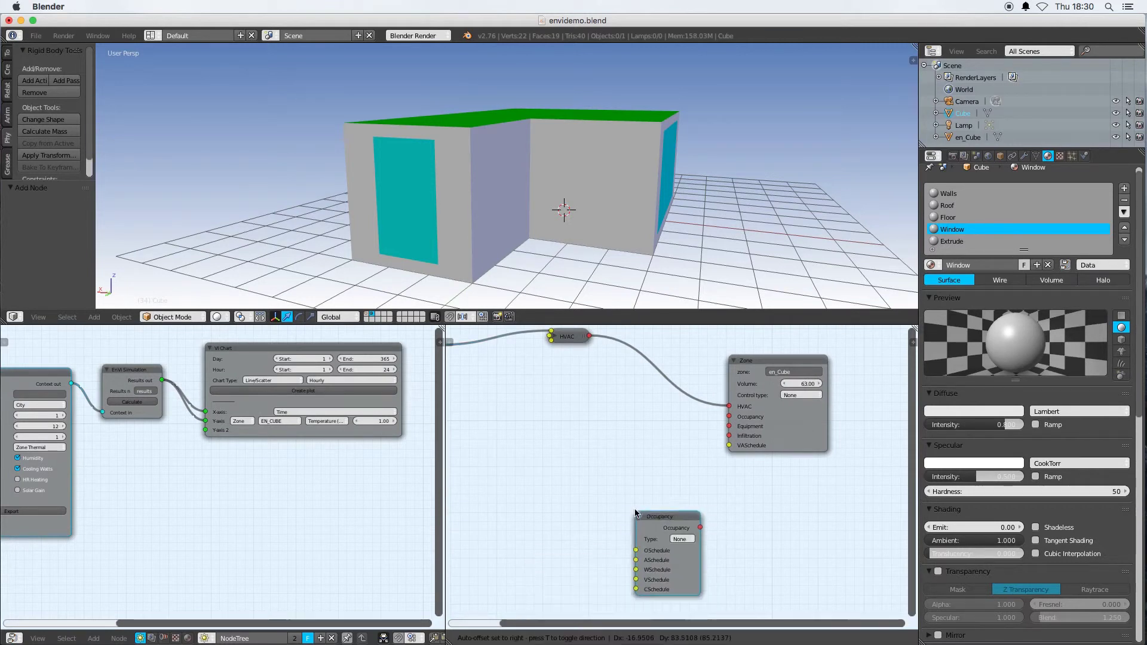
pyautogui.click(631, 435)
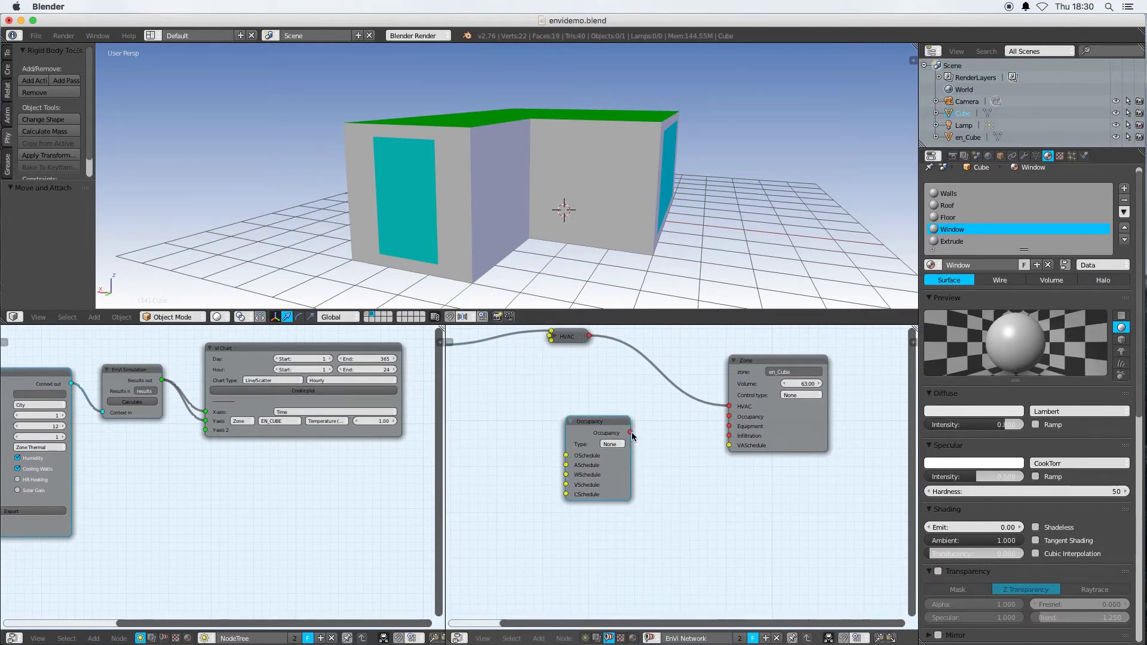
pyautogui.moveTo(631, 432); pyautogui.dragTo(727, 421)
# Set the Occupancy node's type to Occupants and widen the node so its fields are readable
pyautogui.click(611, 445)
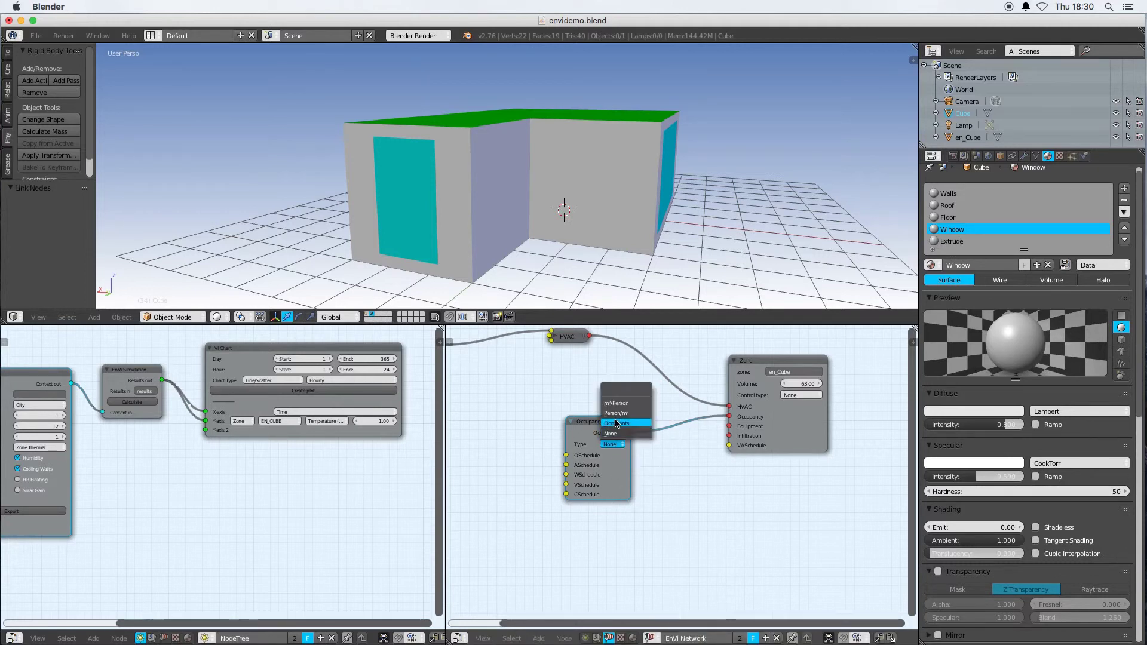
pyautogui.click(616, 424)
pyautogui.moveTo(567, 469); pyautogui.dragTo(497, 465)
pyautogui.moveTo(558, 553); pyautogui.dragTo(618, 533, button='middle')
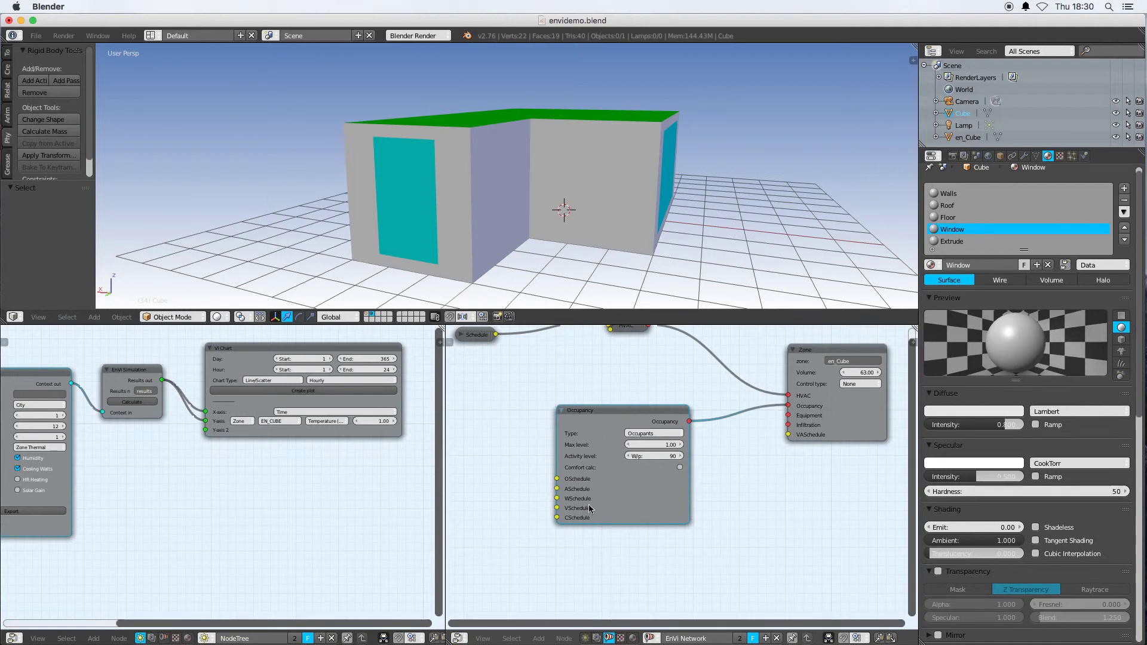
# Enable the Occupancy node's comfort calculation, and switch its CO2 option on and back off
pyautogui.click(680, 468)
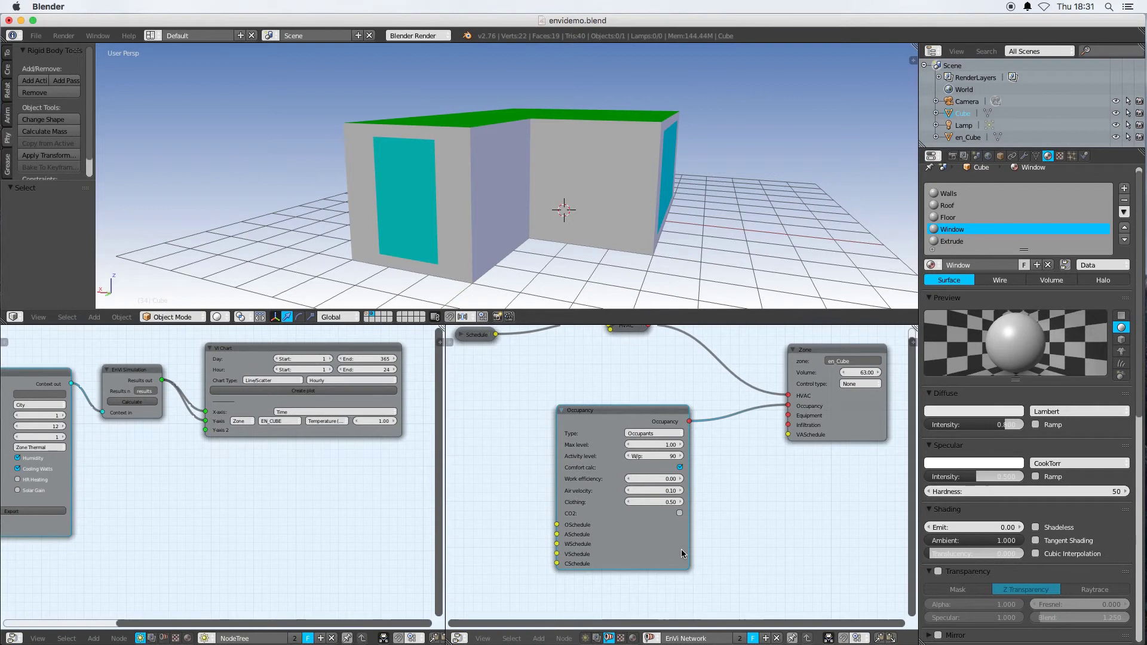
pyautogui.click(680, 514)
pyautogui.click(679, 514)
pyautogui.hscroll(2, 710, 508)
pyautogui.scroll(-1, 710, 508)
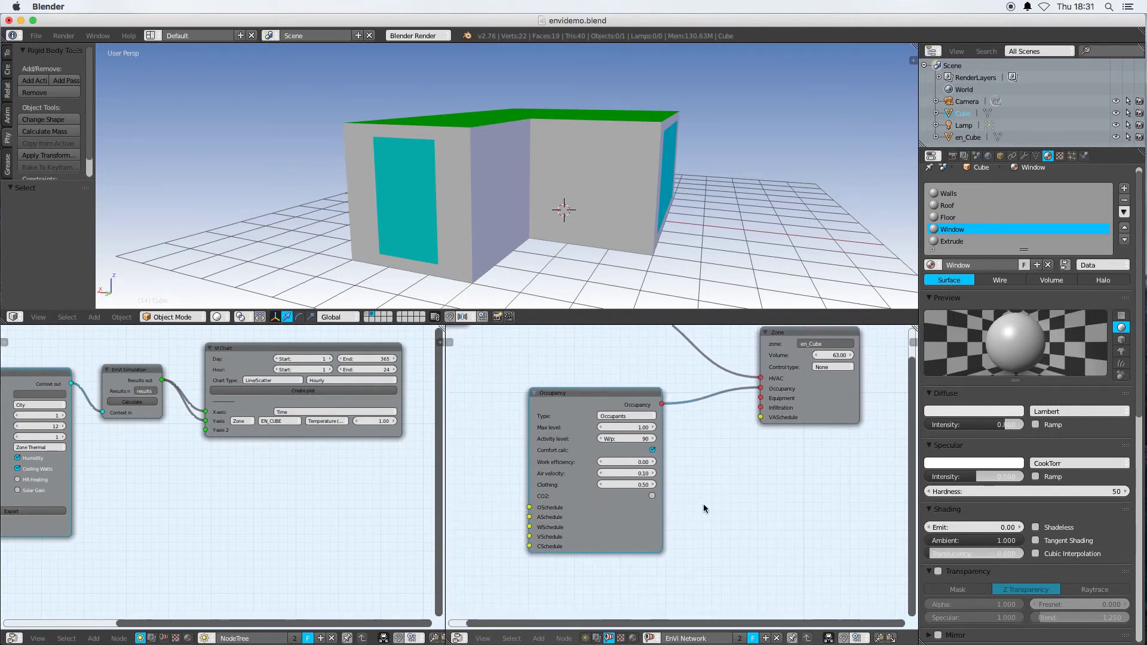
# Keep the Occupancy type as Occupants and set the maximum level to 10
pyautogui.click(634, 420)
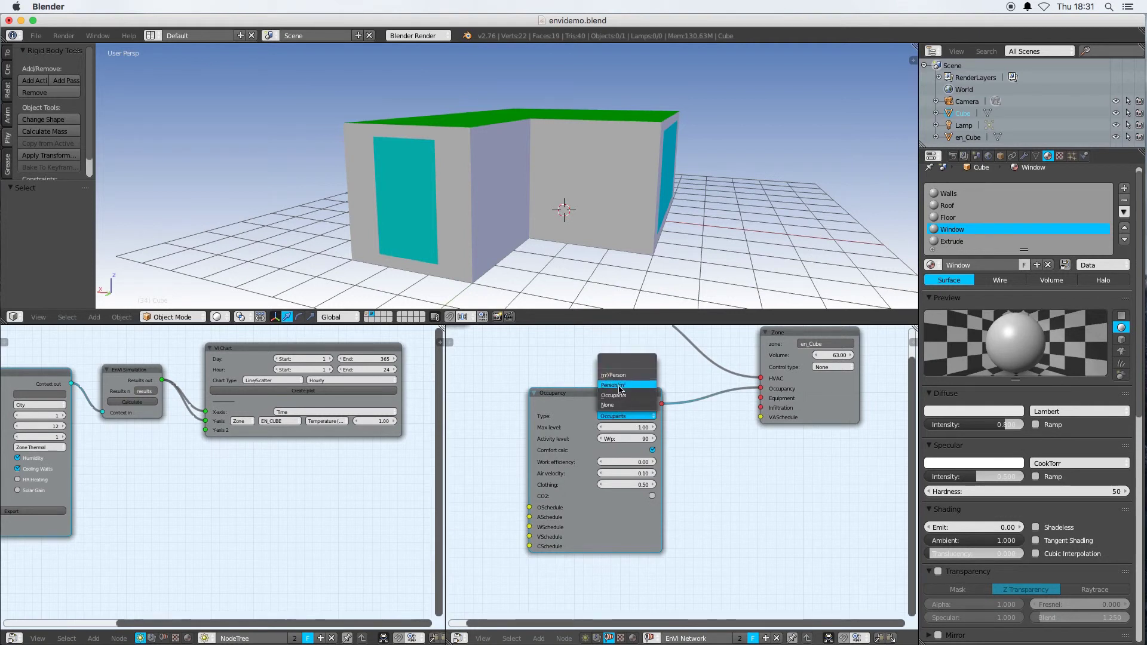
pyautogui.click(618, 418)
pyautogui.click(622, 428)
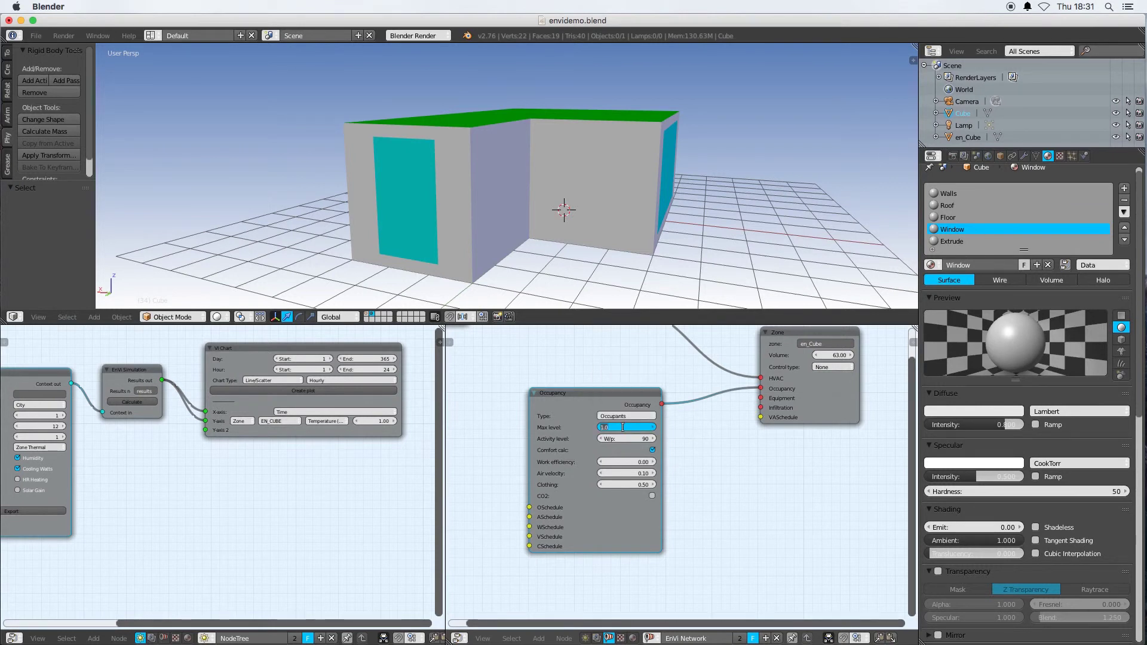
pyautogui.write('10')
pyautogui.press('Return')
pyautogui.scroll(-1, 624, 508)
# Duplicate the HVAC's Schedule node, place the copy beside the Occupancy node, and link it to the OSchedule input
pyautogui.moveTo(566, 561); pyautogui.dragTo(652, 548, button='middle')
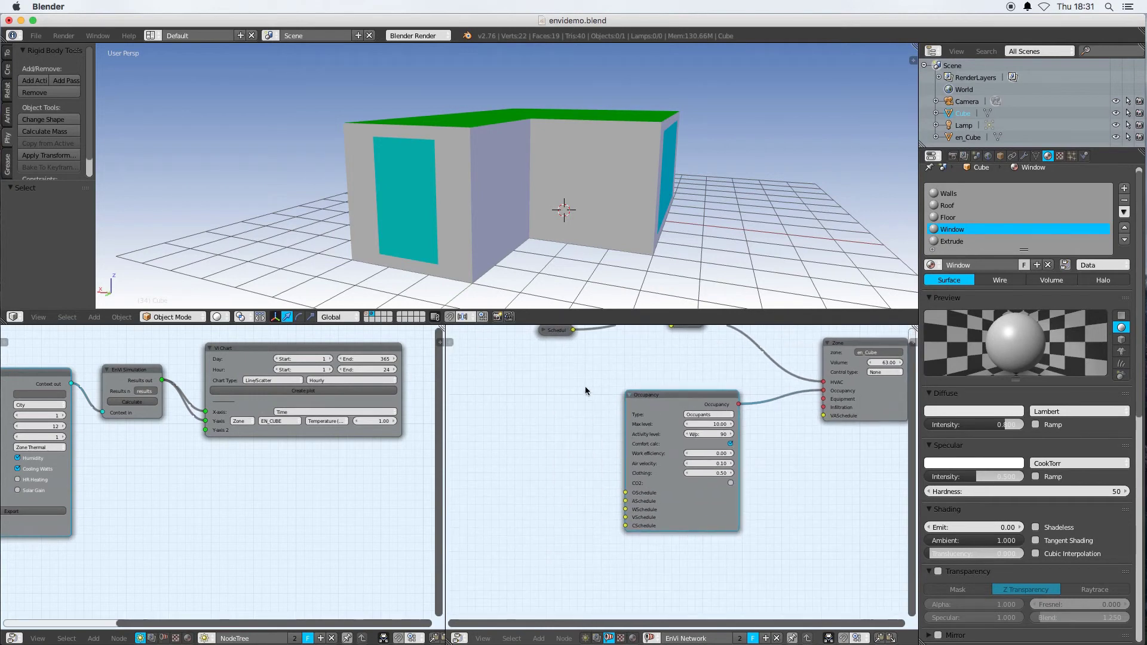
pyautogui.moveTo(557, 332); pyautogui.dragTo(546, 353)
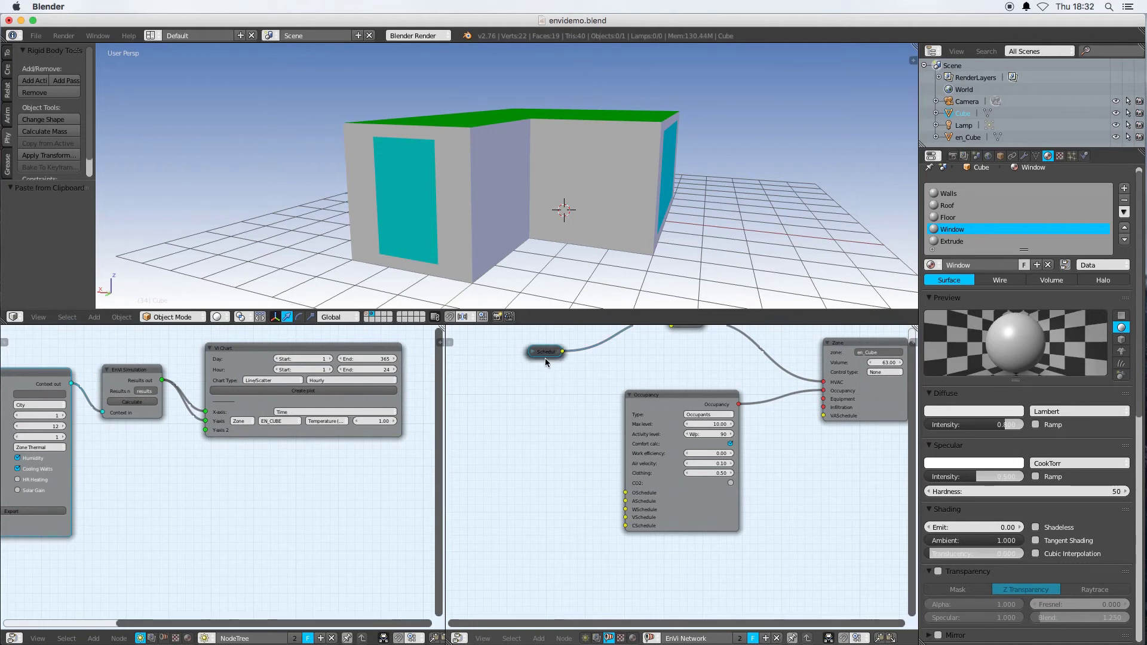
pyautogui.moveTo(543, 358); pyautogui.dragTo(541, 412)
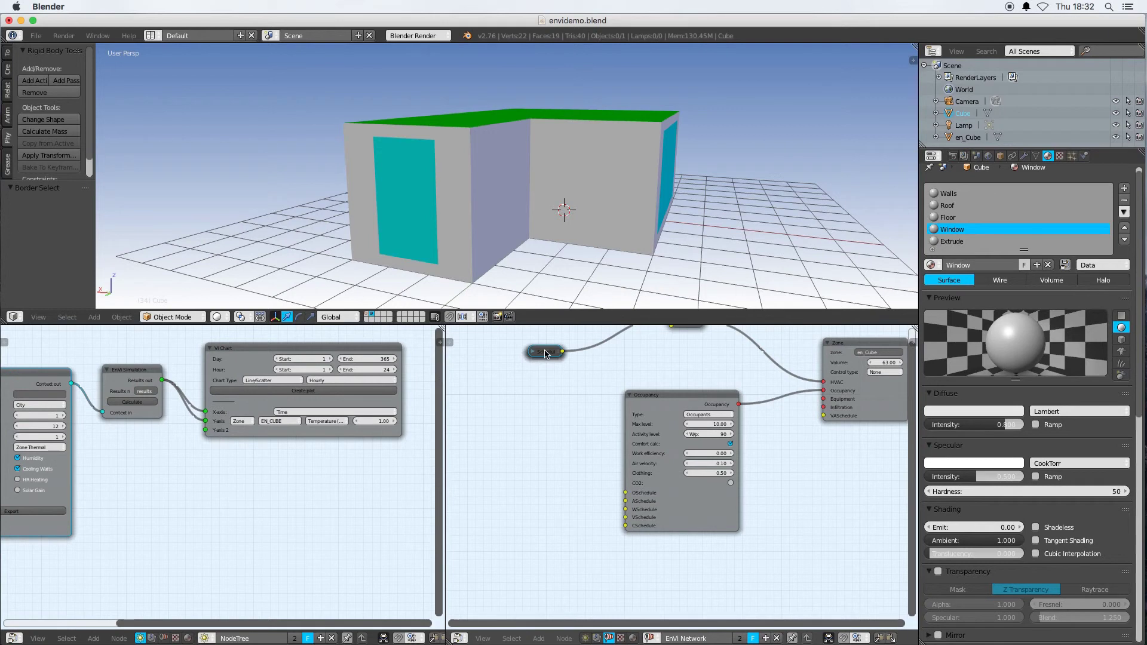
pyautogui.moveTo(545, 354); pyautogui.dragTo(625, 494)
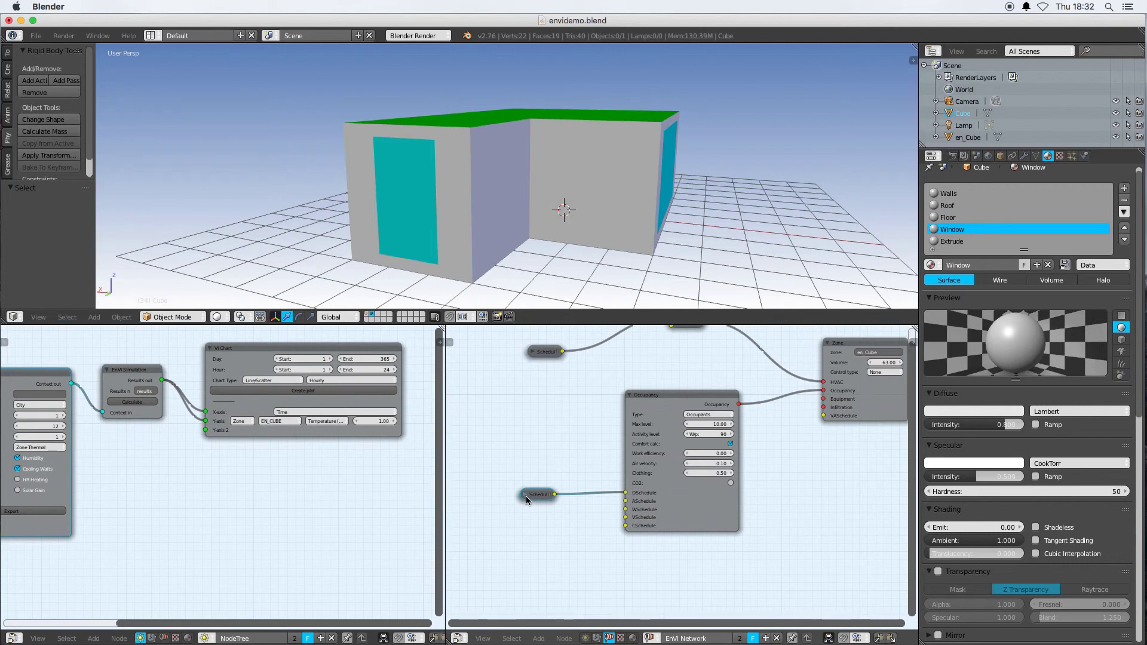
# Expand the copied Schedule node to review its entries, and move it clear of the Occupancy node
pyautogui.scroll(5, 525, 497)
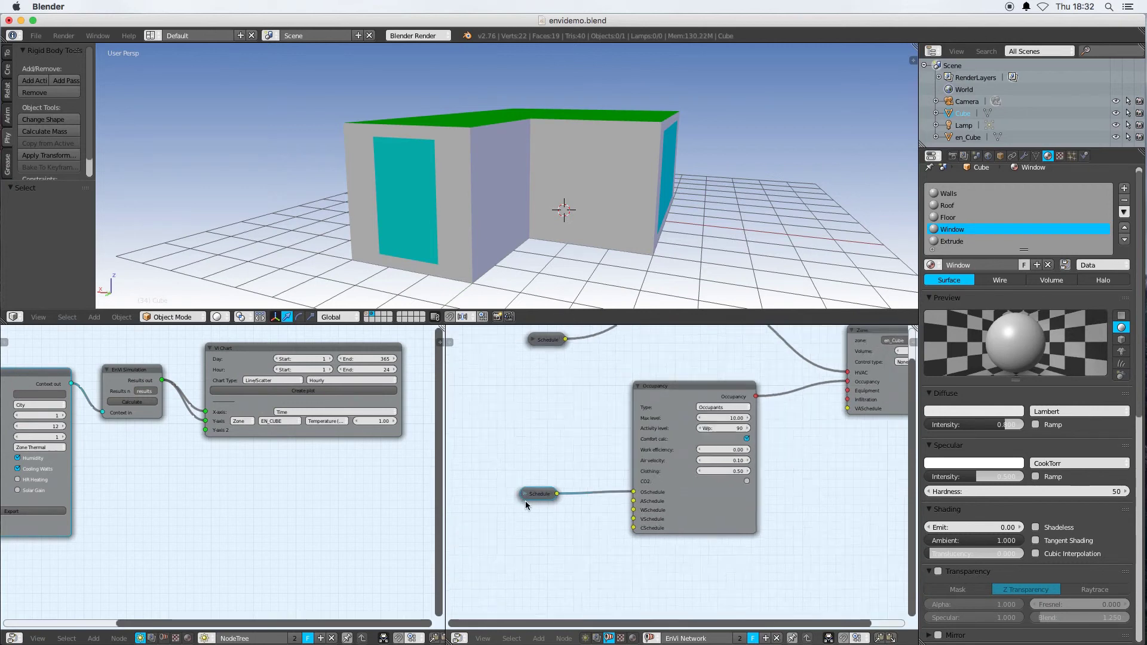
pyautogui.click(526, 488)
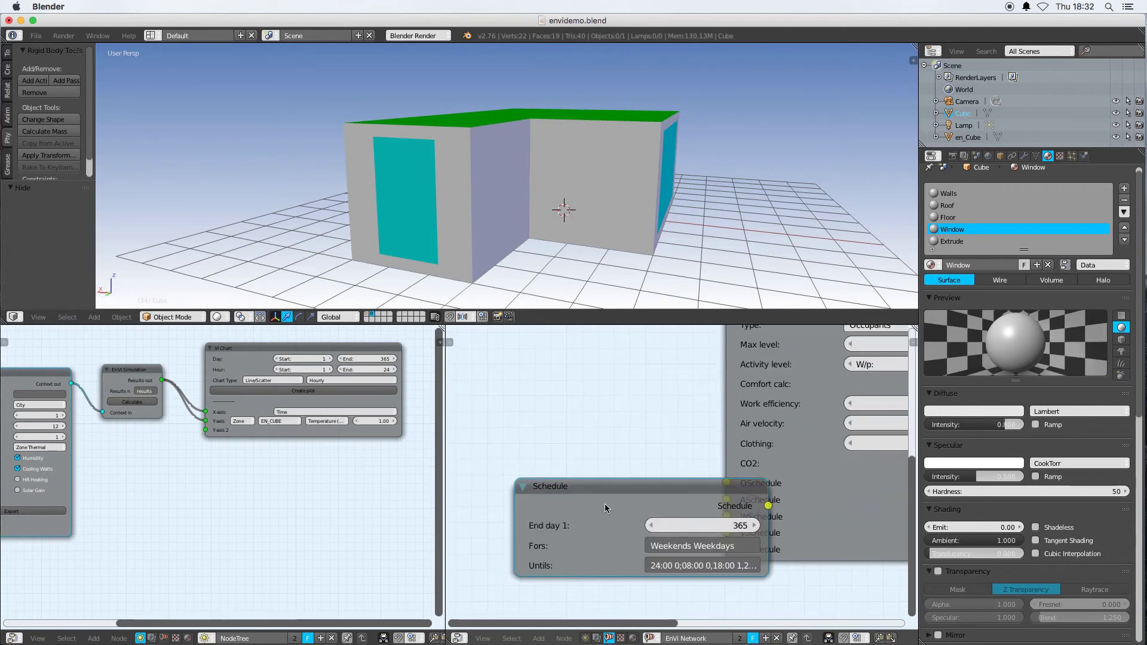
pyautogui.moveTo(647, 488); pyautogui.dragTo(569, 474)
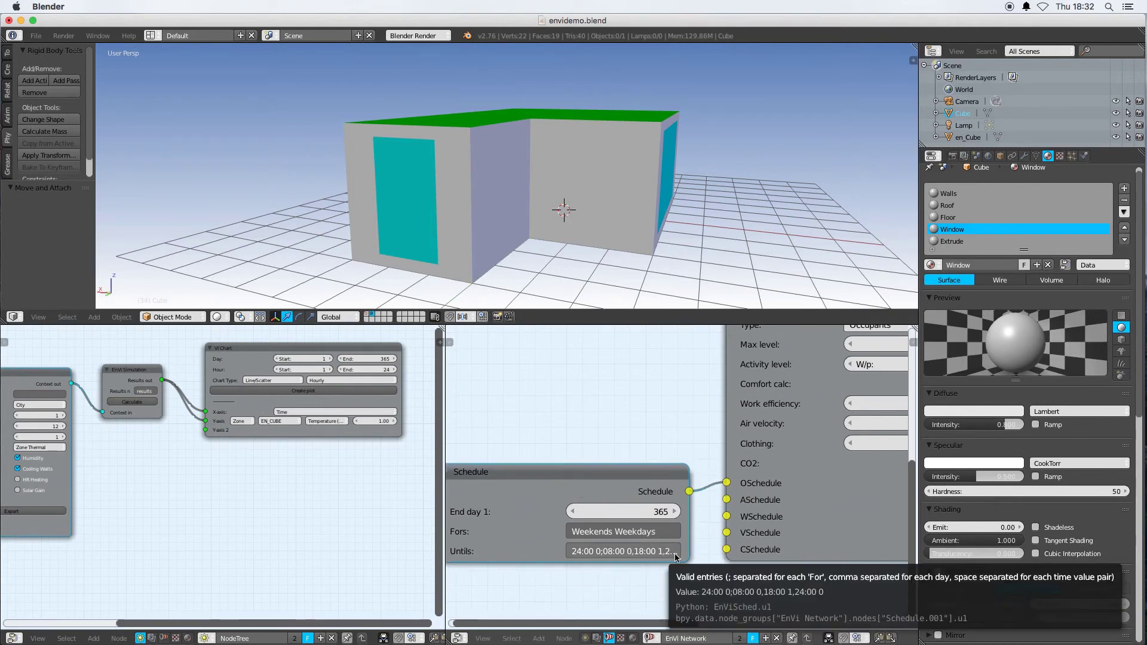
pyautogui.moveTo(634, 589); pyautogui.dragTo(691, 545, button='middle')
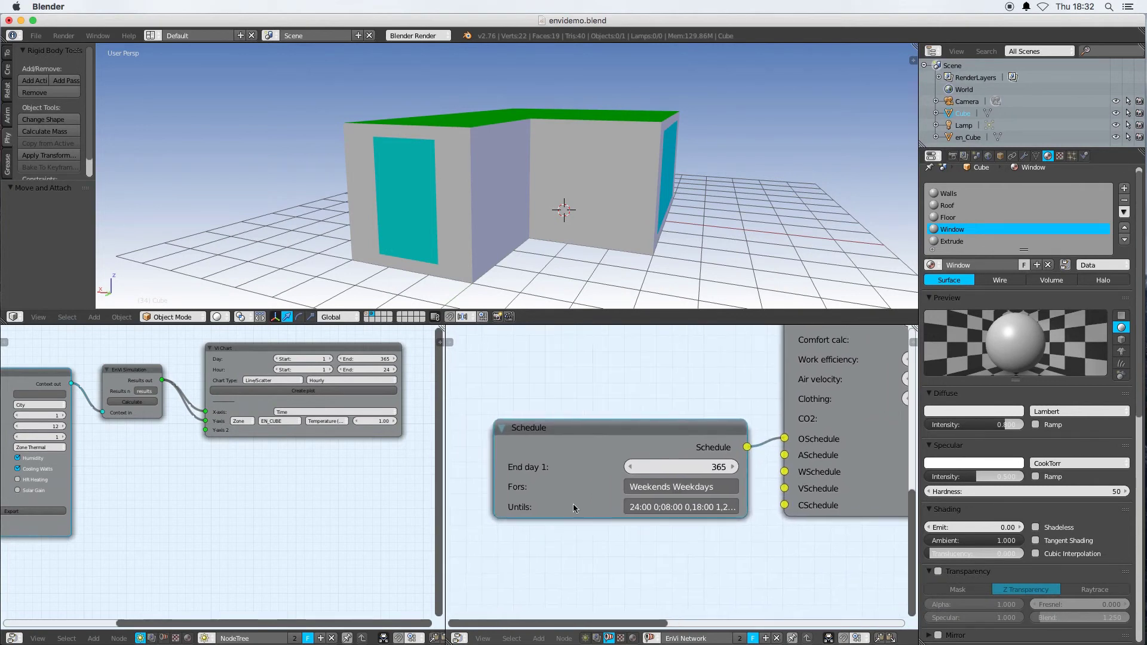
pyautogui.click(496, 471)
pyautogui.scroll(-3, 717, 556)
pyautogui.scroll(-3, 668, 567)
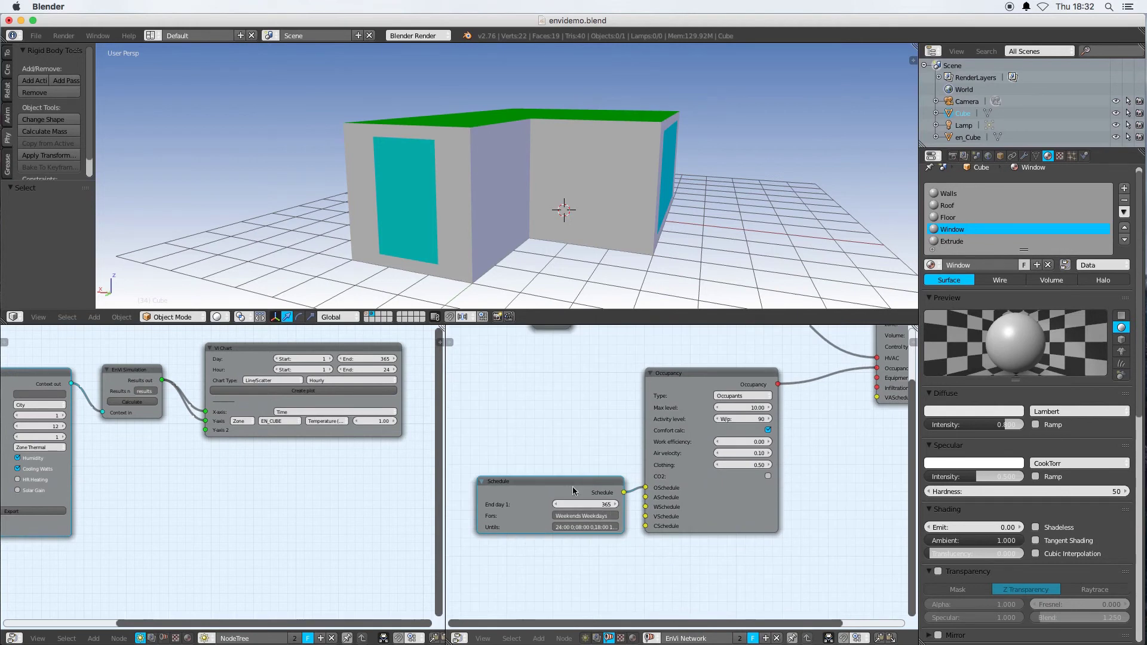
pyautogui.moveTo(569, 479); pyautogui.dragTo(539, 460)
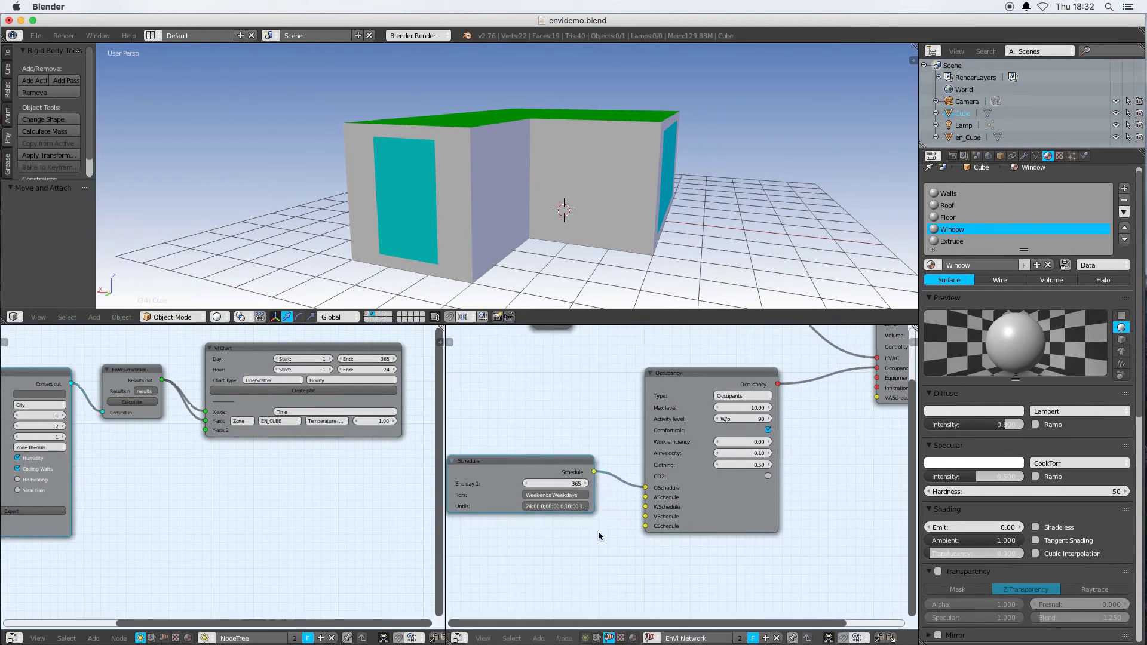
# Open the Occupancy node's activity level for editing and leave it at 90 W/p
pyautogui.moveTo(712, 560); pyautogui.dragTo(623, 589, button='middle')
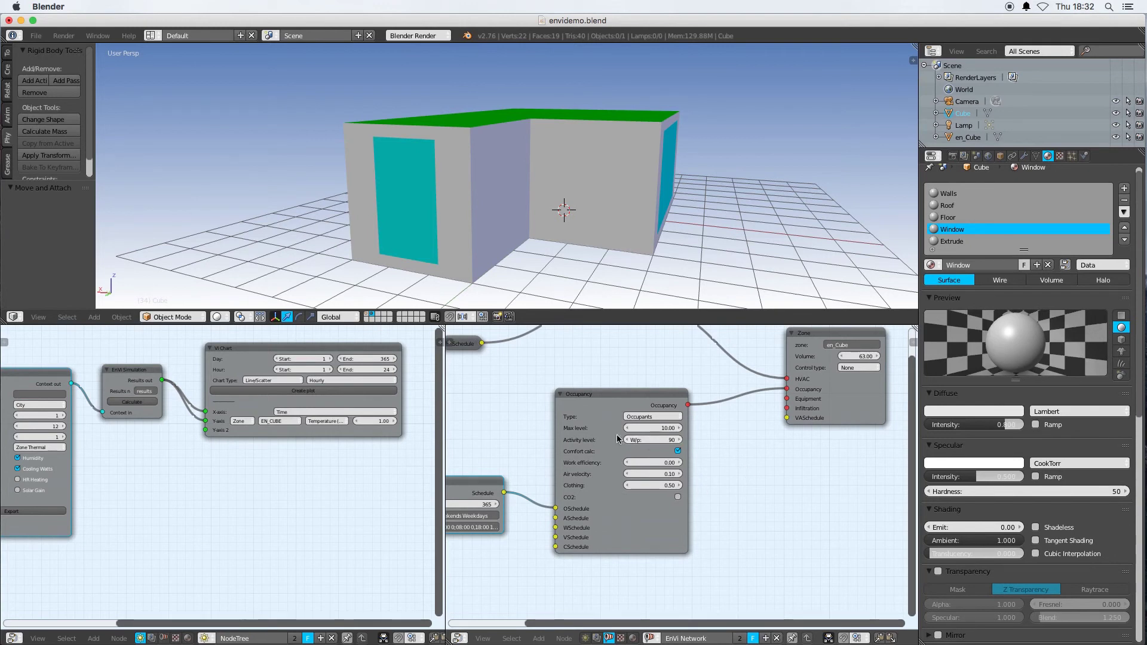
pyautogui.click(643, 440)
pyautogui.press('Return')
# Calculate the simulation with occupancy, plot the zone's hourly temperature in an enlarged figure, and close it
pyautogui.scroll(-2, 712, 489)
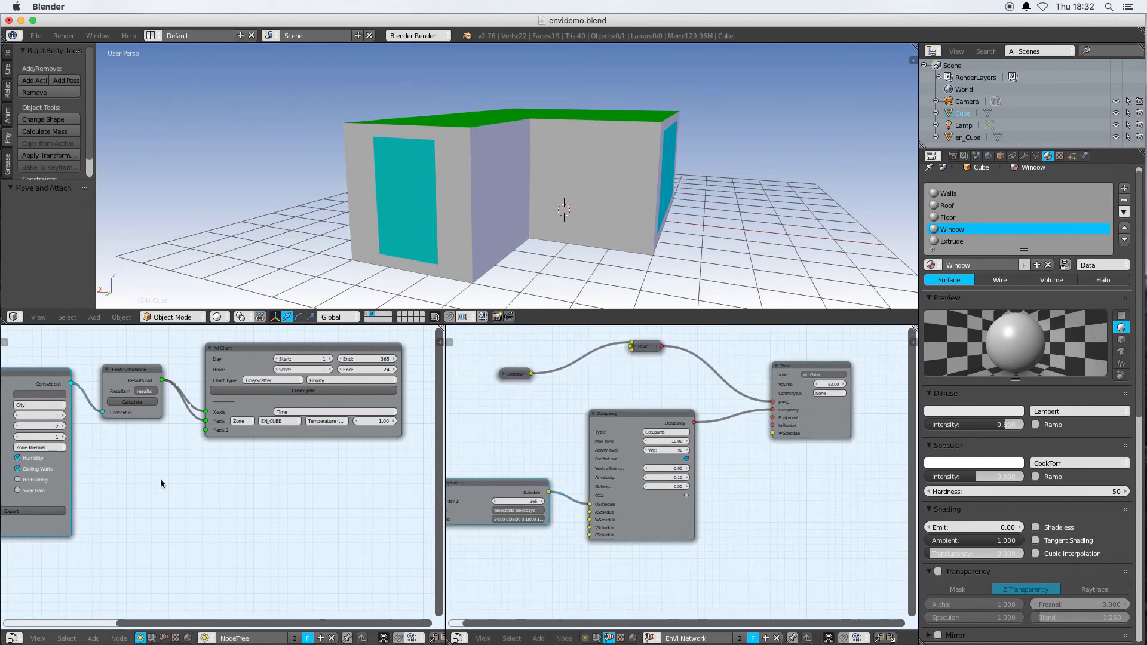
pyautogui.click(132, 402)
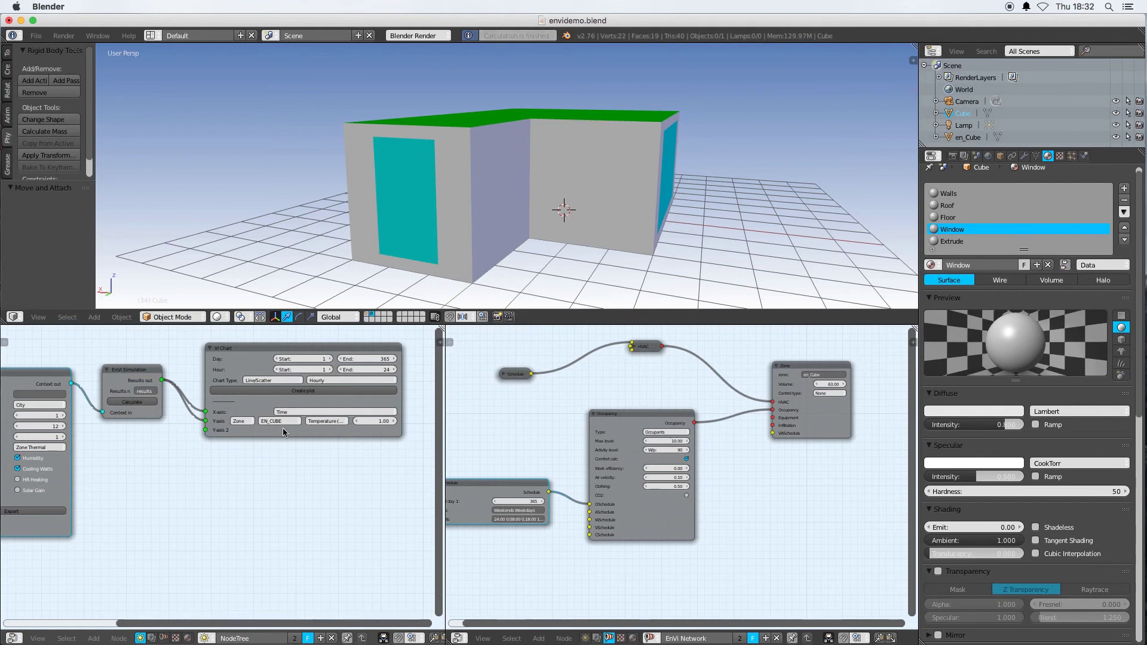
pyautogui.click(317, 391)
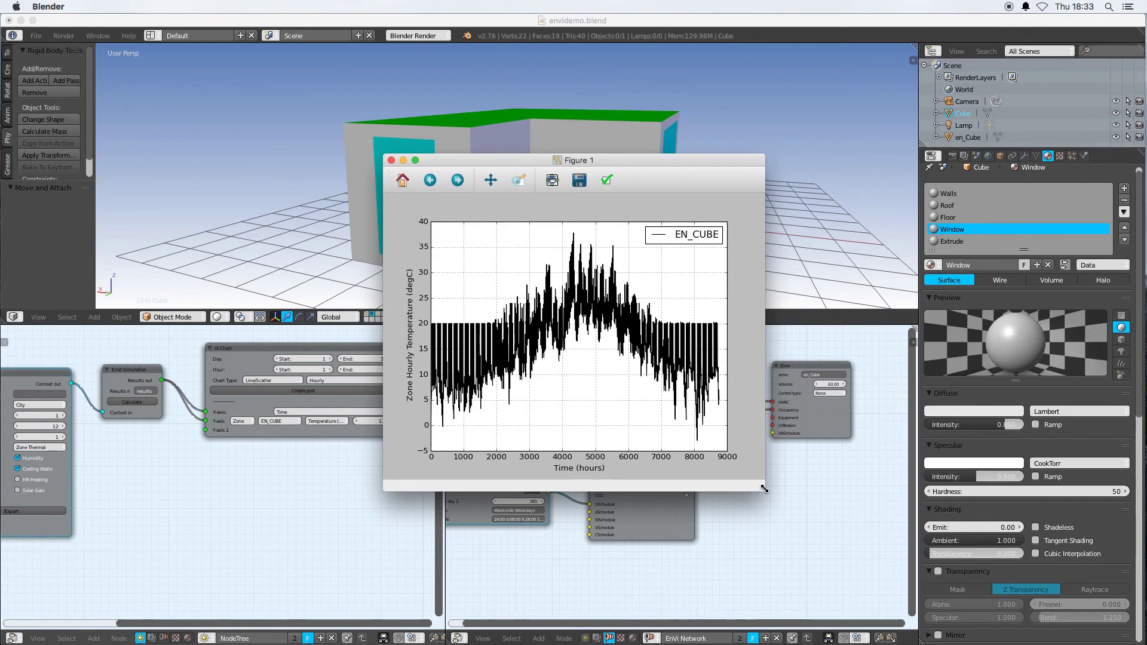
pyautogui.moveTo(764, 489); pyautogui.dragTo(892, 557)
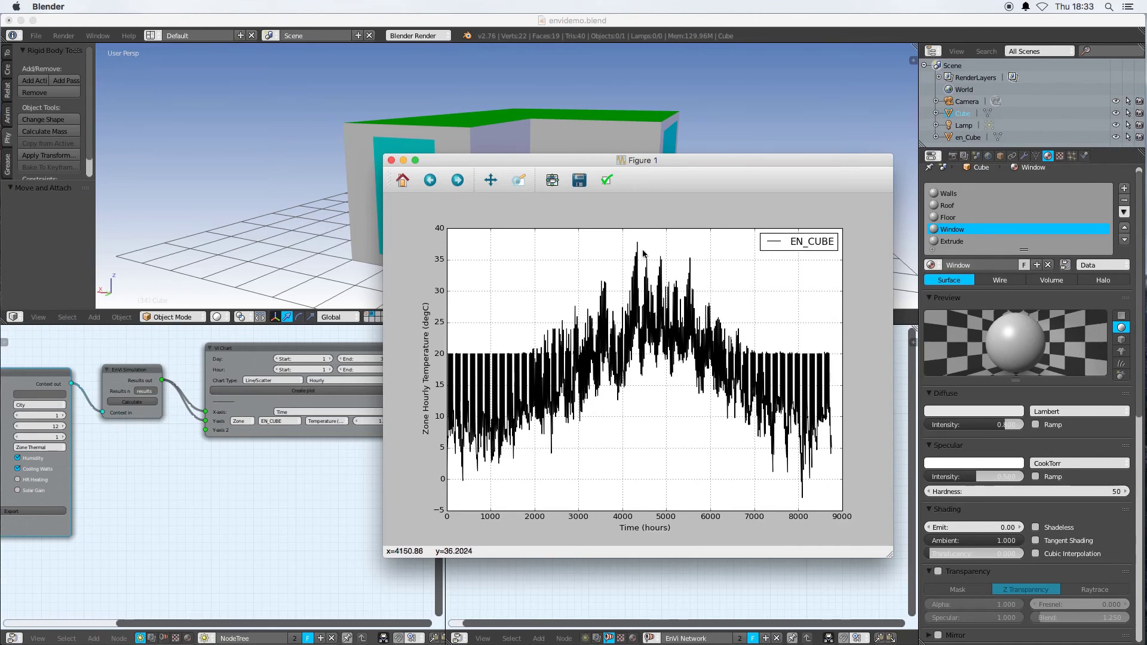
pyautogui.click(391, 161)
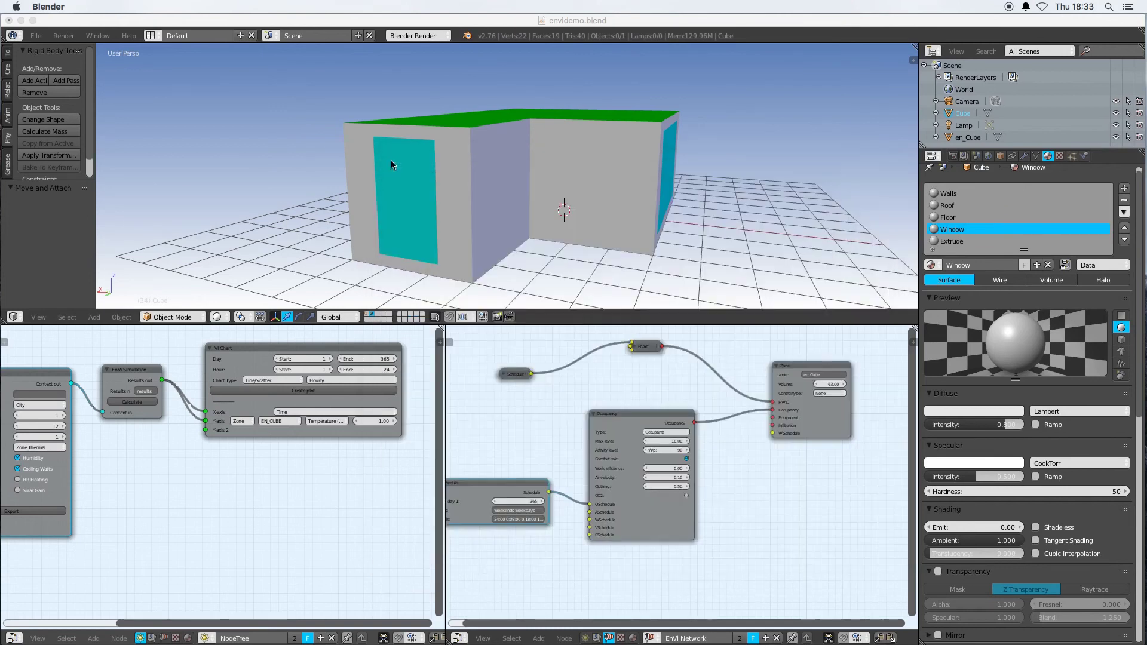
# Set the chart's Y-axis metric to Heating (W), plot the zone's hourly heating, and close the figure
pyautogui.click(325, 420)
pyautogui.click(322, 411)
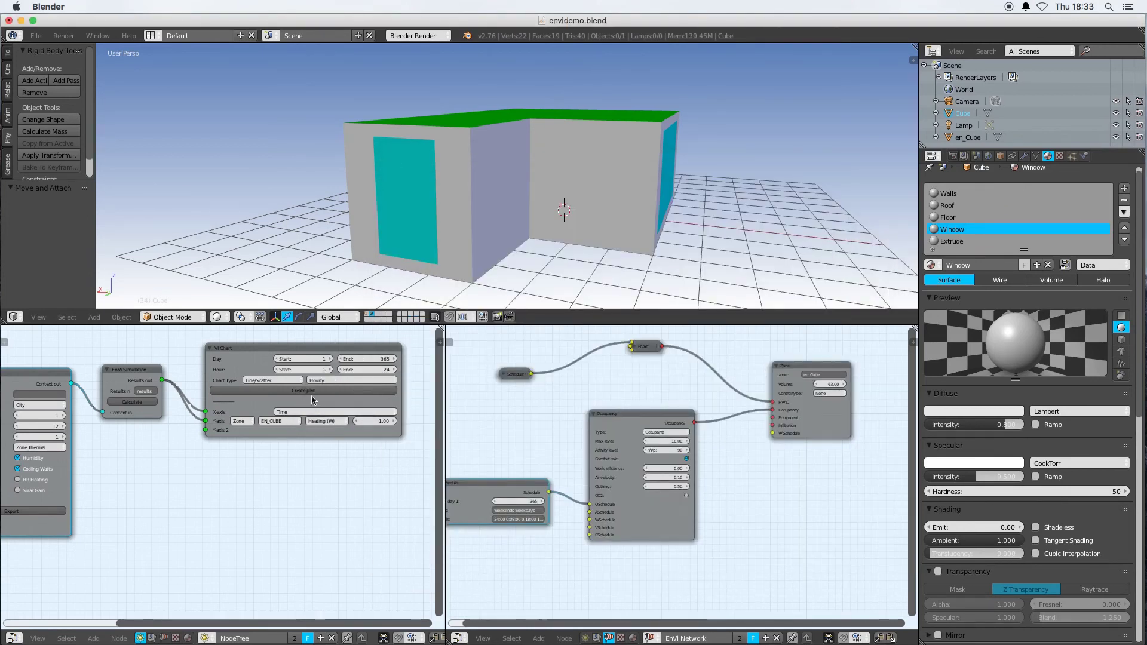
pyautogui.click(307, 391)
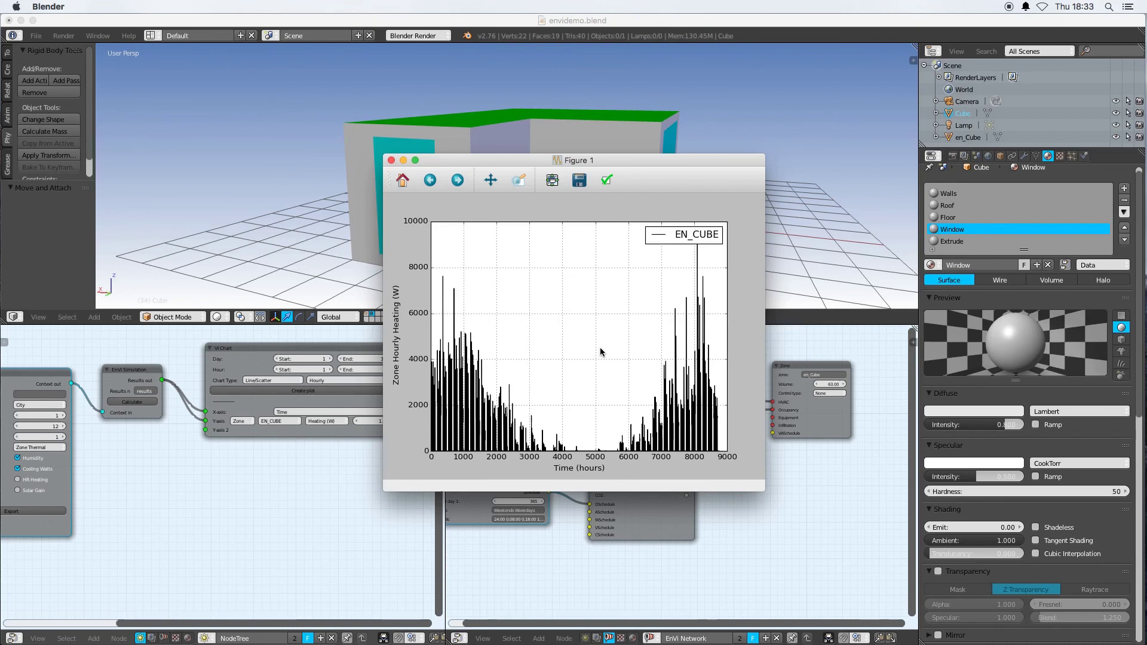
pyautogui.click(391, 160)
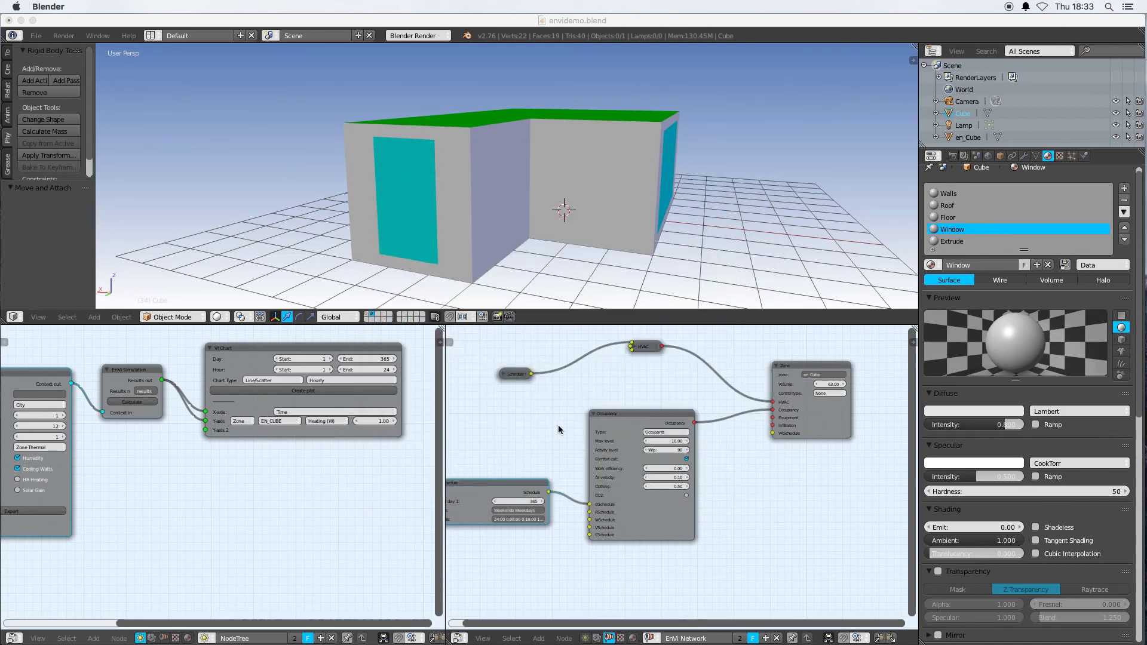
pyautogui.moveTo(525, 437); pyautogui.dragTo(536, 436, button='middle')
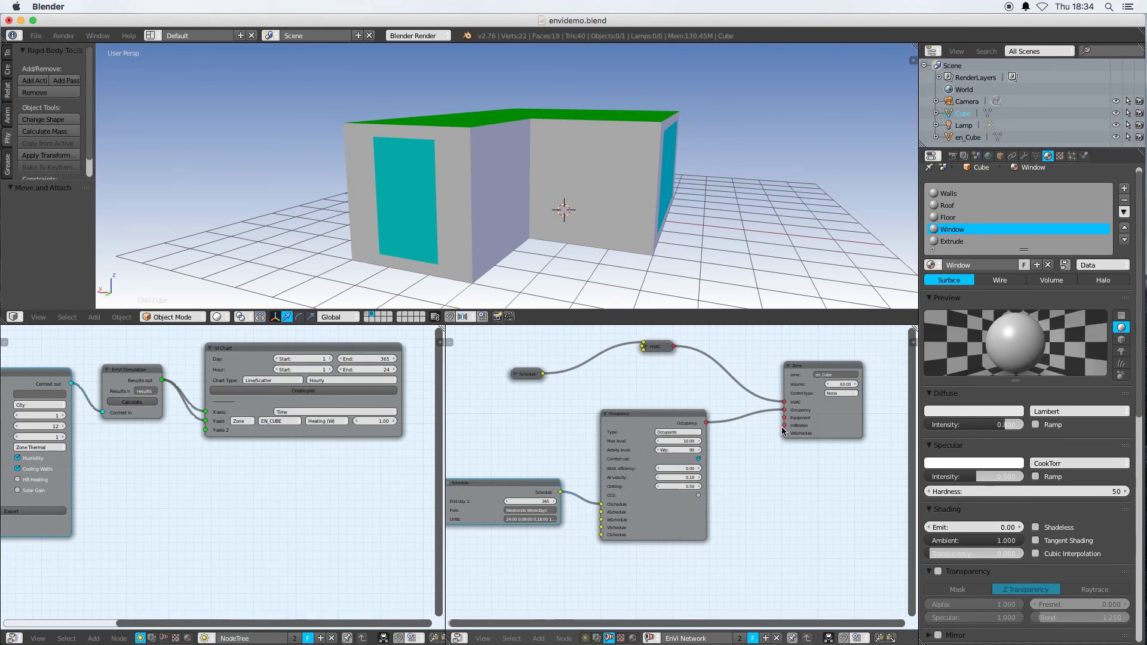
pyautogui.scroll(-2, 769, 442)
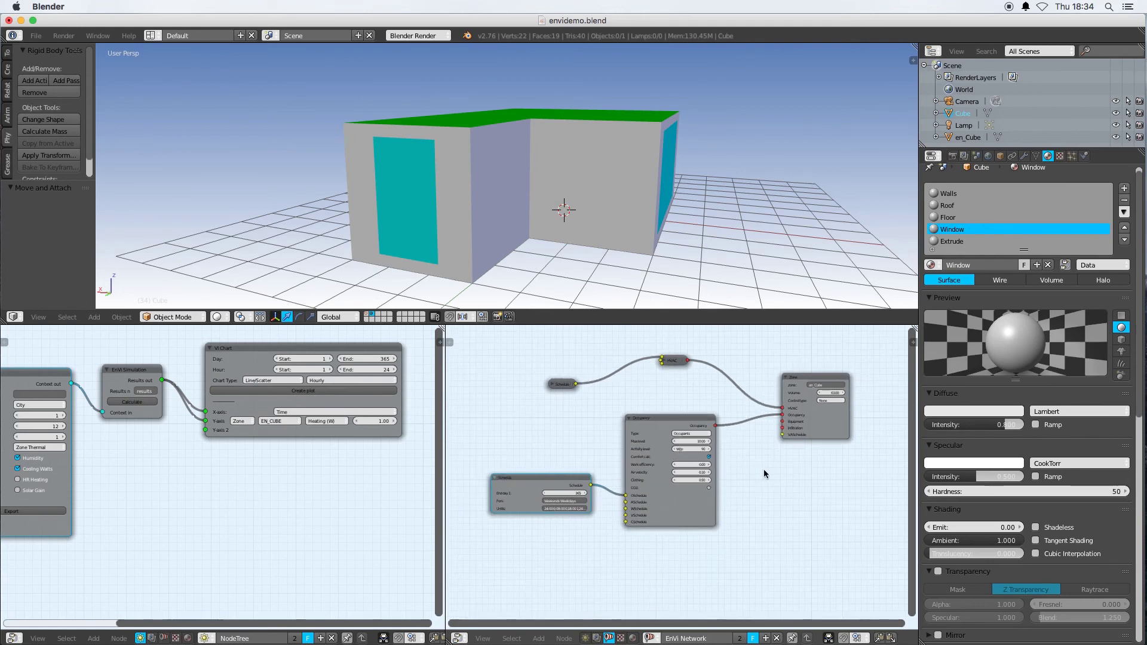
pyautogui.moveTo(759, 473)
pyautogui.mouseDown(button='middle')
pyautogui.moveTo(778, 479)
pyautogui.moveTo(741, 476)
pyautogui.mouseUp(button='middle')
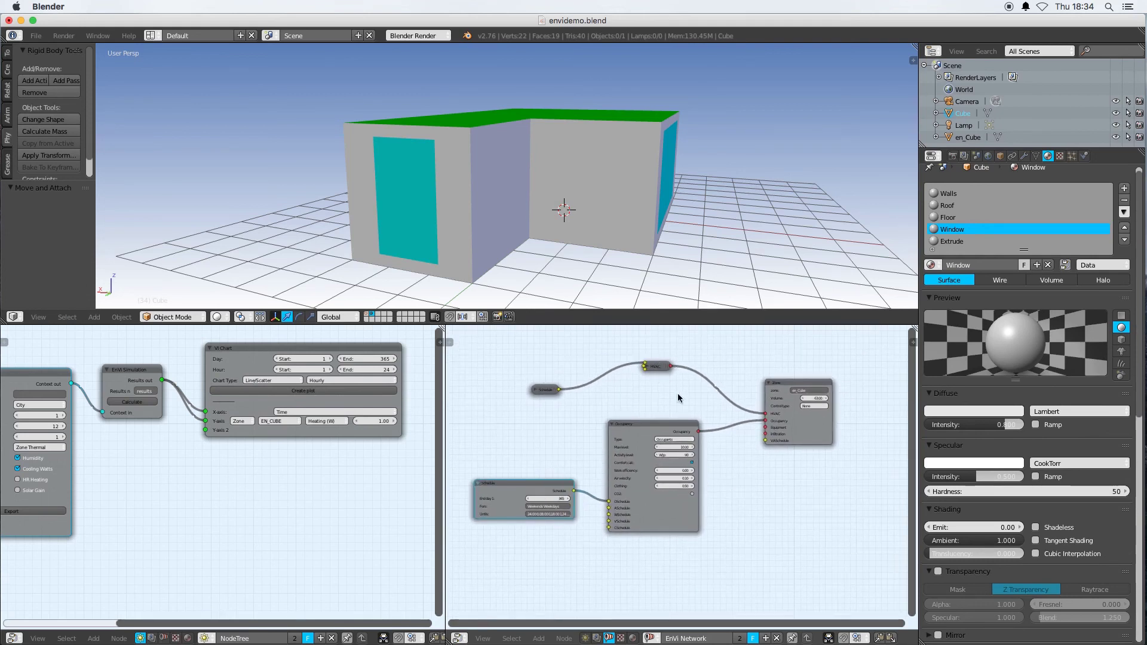
pyautogui.scroll(1, 679, 395)
pyautogui.scroll(1, 679, 395)
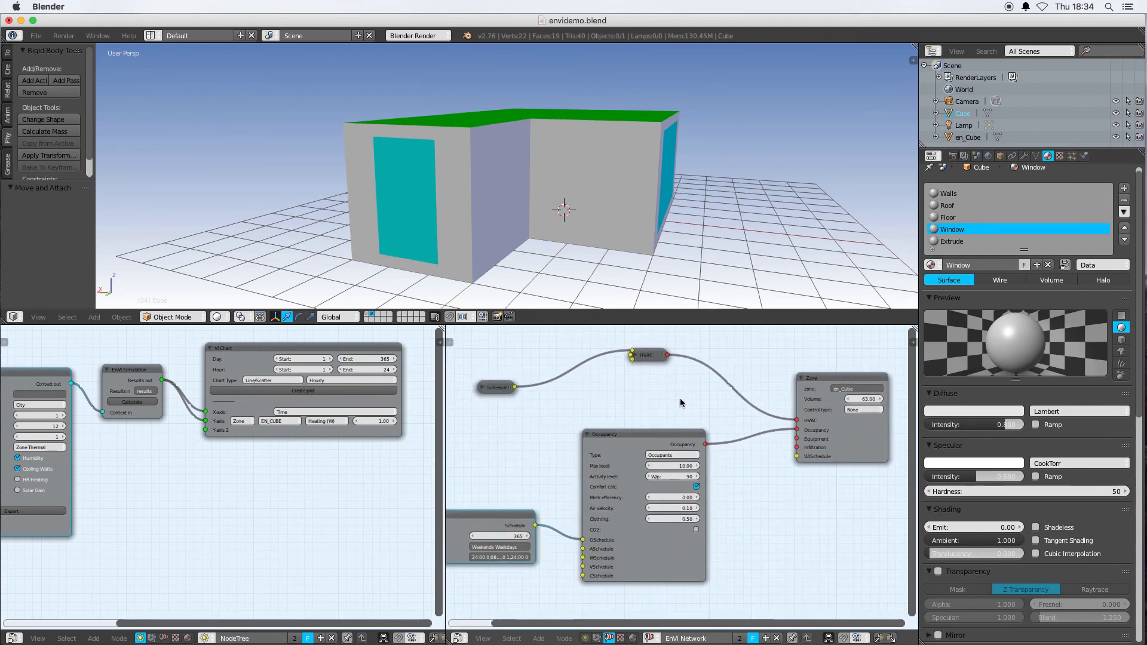